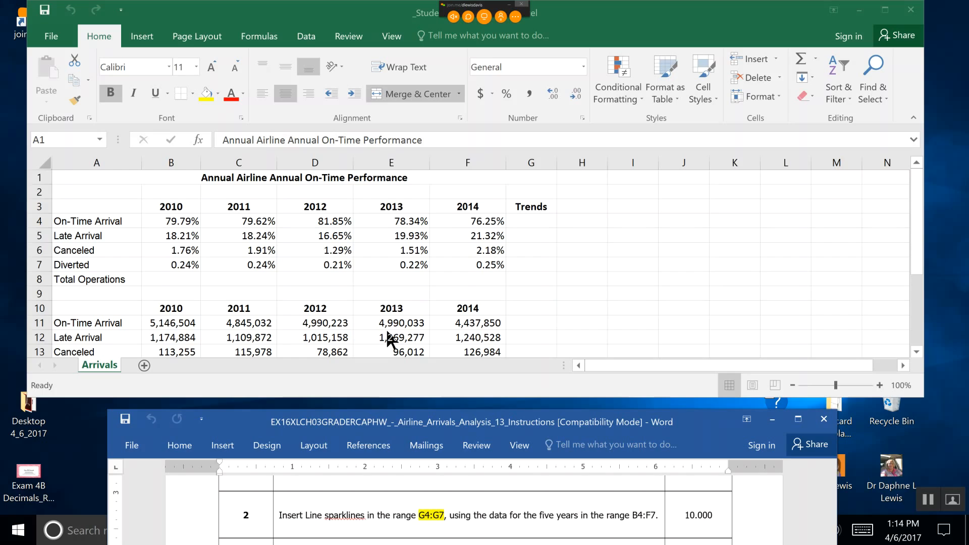
{"action": "left_click", "coordinate": [165, 222]}
{"action": "left_click", "coordinate": [165, 222]}
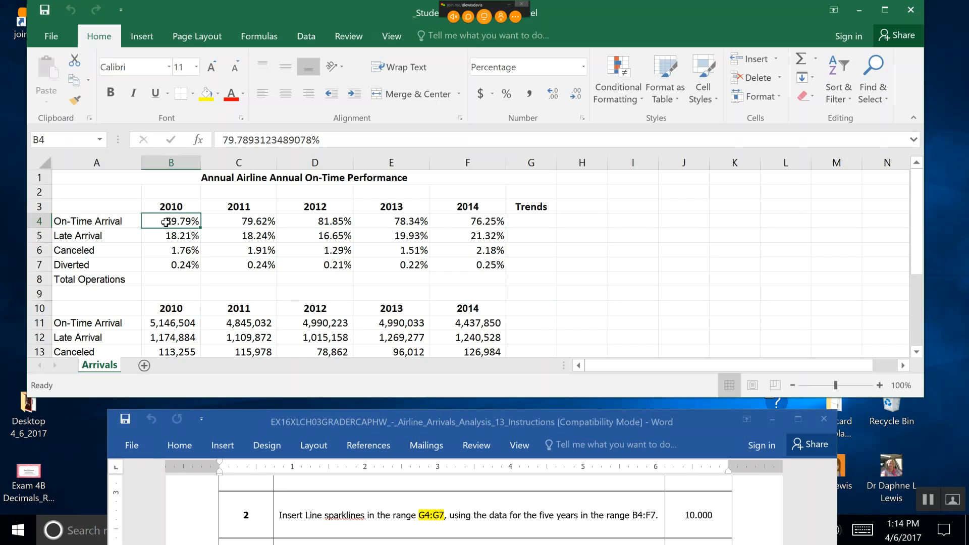
{"action": "left_click_drag", "start_coordinate": [165, 222], "coordinate": [462, 262]}
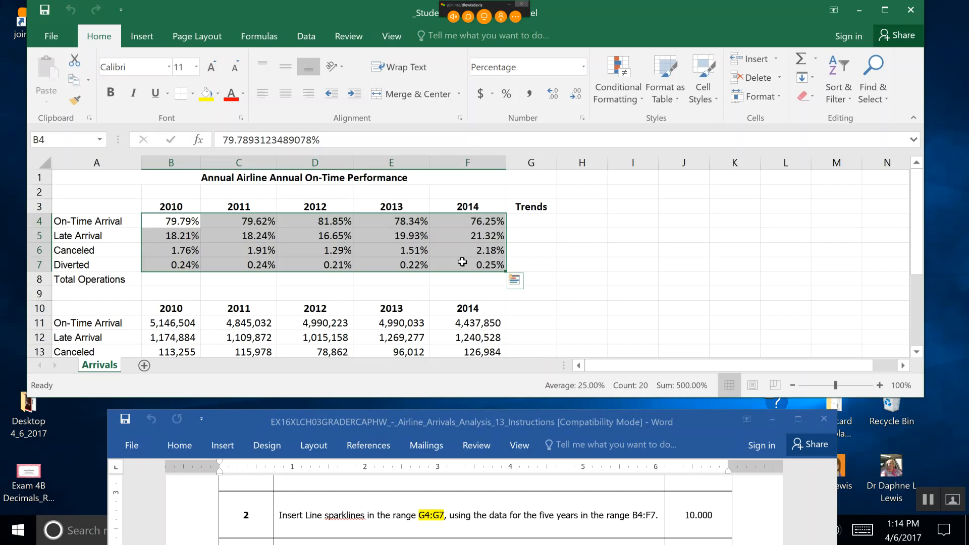
{"action": "left_click", "coordinate": [142, 38]}
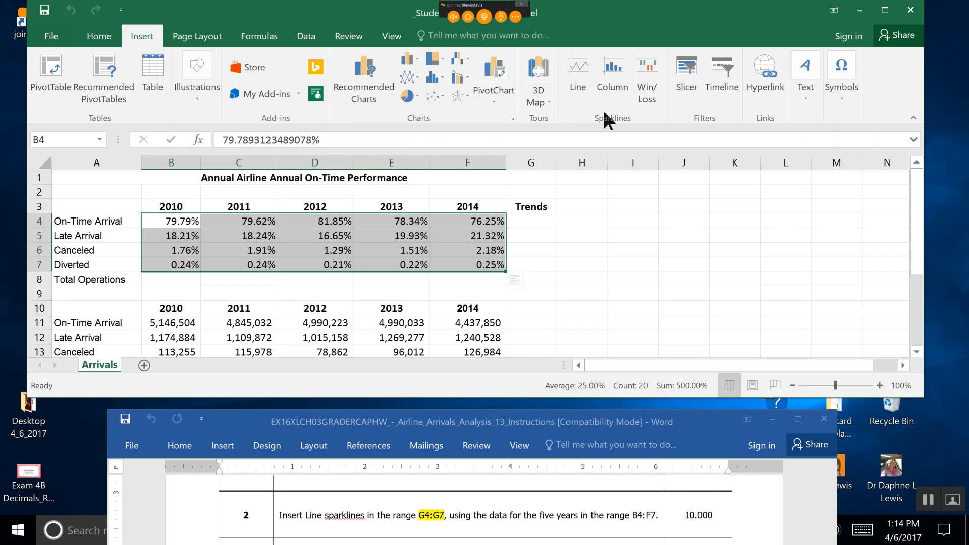
{"action": "left_click", "coordinate": [579, 80]}
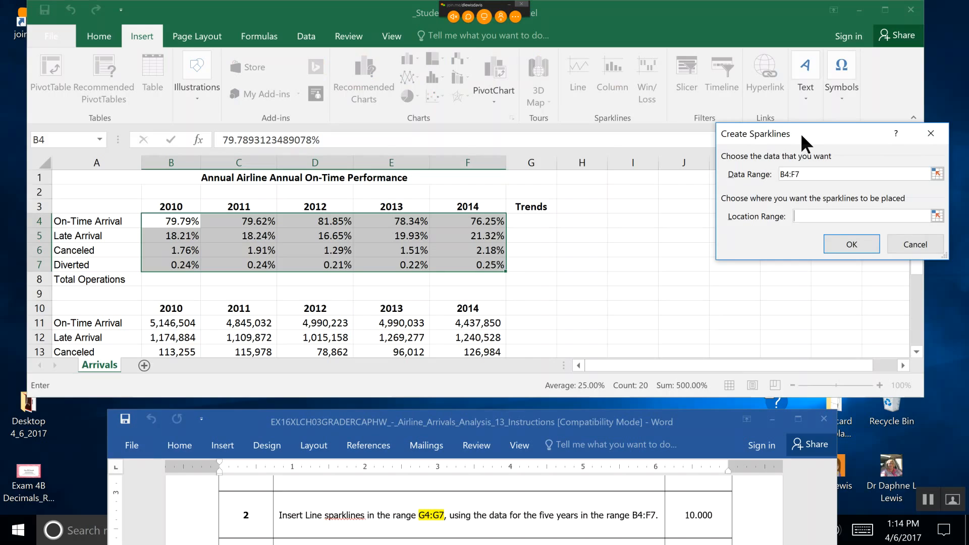
{"action": "left_click_drag", "start_coordinate": [800, 133], "coordinate": [643, 165]}
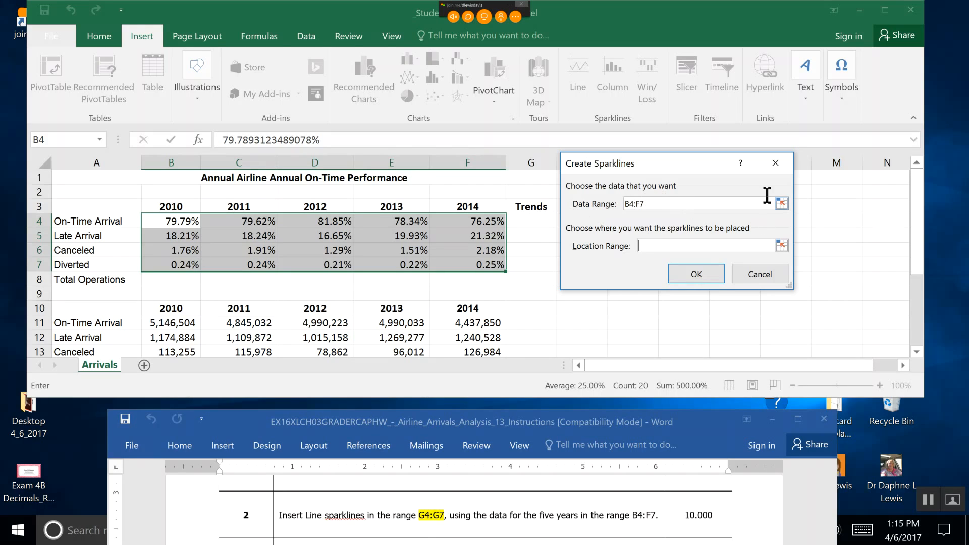
{"action": "left_click", "coordinate": [776, 162]}
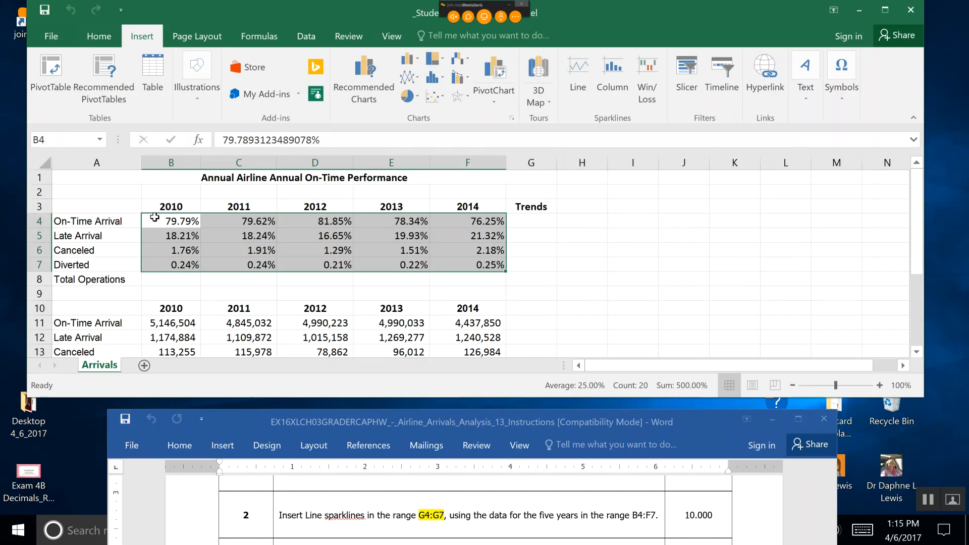
Insert Line sparklines in G4:G7 under Trends, using B4:F7 as the data range.
{"action": "left_click", "coordinate": [188, 225]}
{"action": "left_click_drag", "start_coordinate": [188, 224], "coordinate": [466, 264]}
{"action": "left_click", "coordinate": [582, 96]}
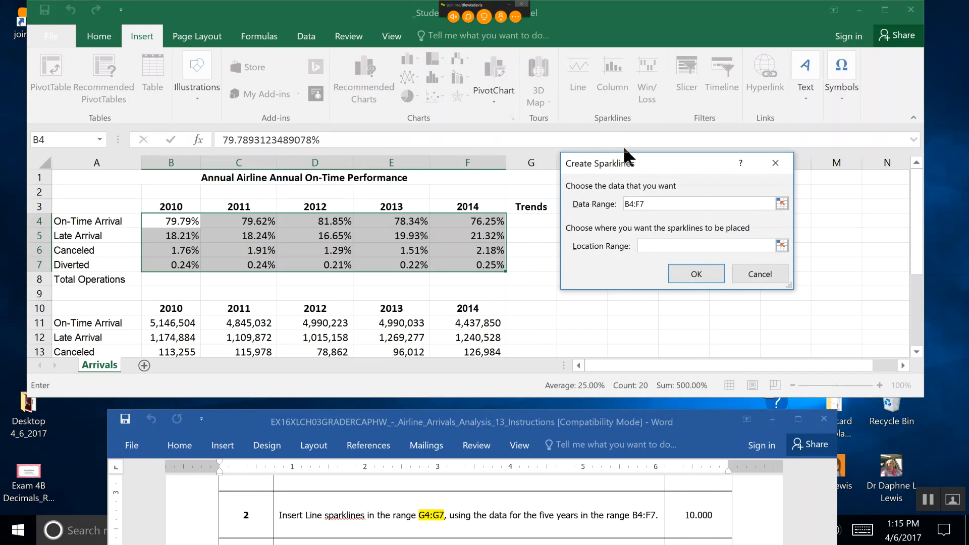
{"action": "left_click_drag", "start_coordinate": [628, 158], "coordinate": [656, 159]}
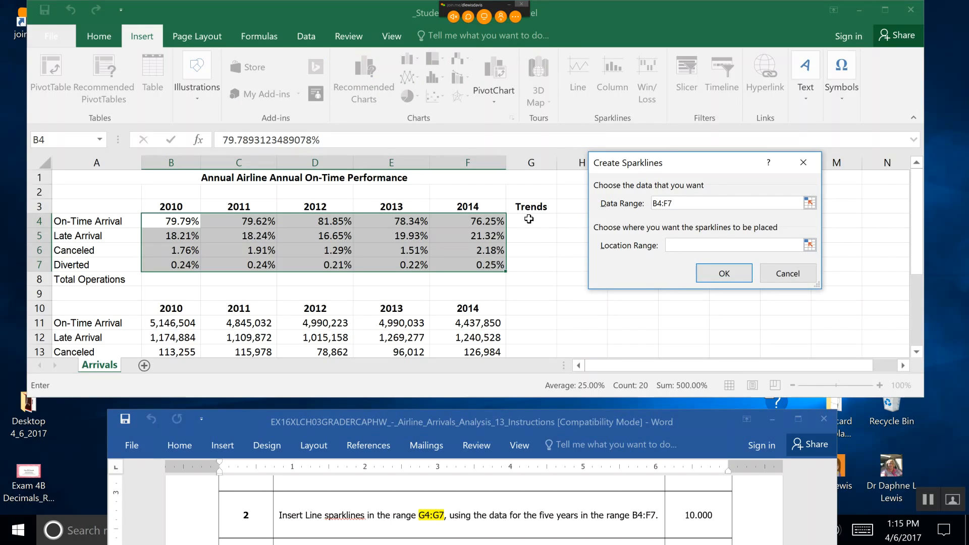
{"action": "left_click_drag", "start_coordinate": [529, 219], "coordinate": [536, 259]}
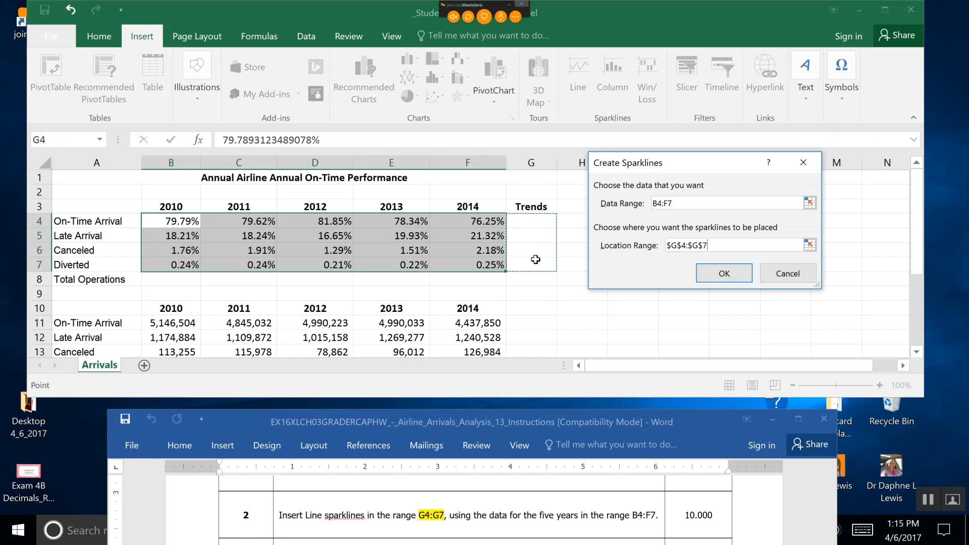
{"action": "left_click", "coordinate": [789, 275]}
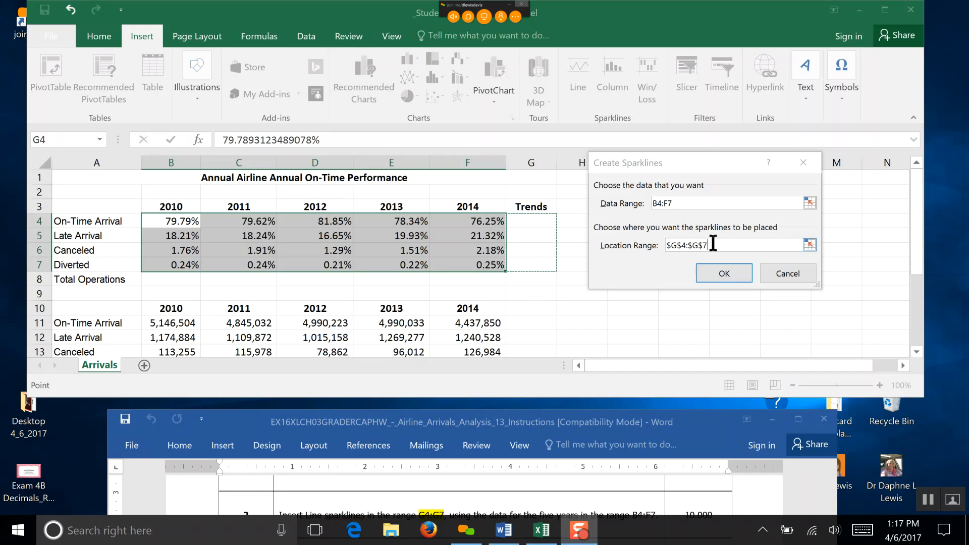
{"action": "left_click", "coordinate": [719, 270]}
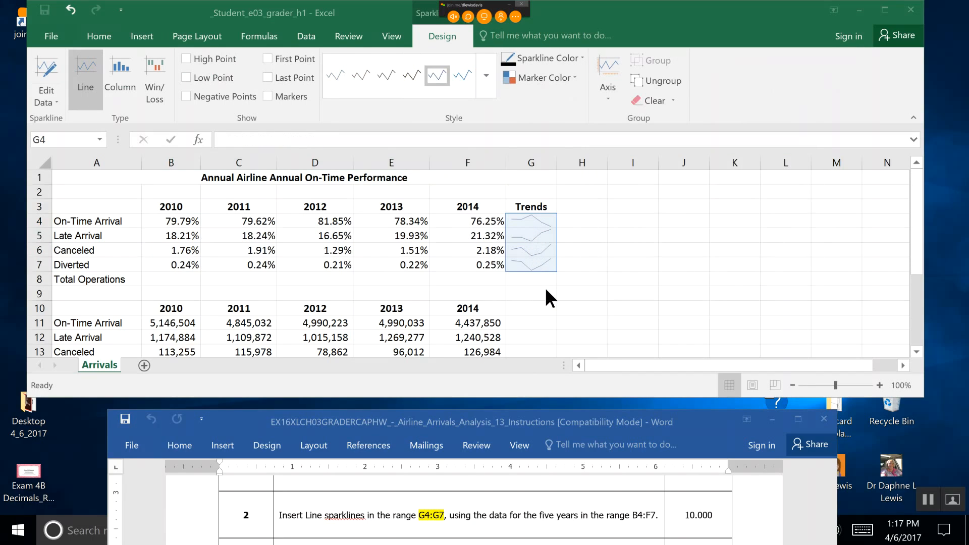
Zoom the worksheet to 140% and examine the new sparklines in the Trends column.
{"action": "left_click", "coordinate": [903, 365]}
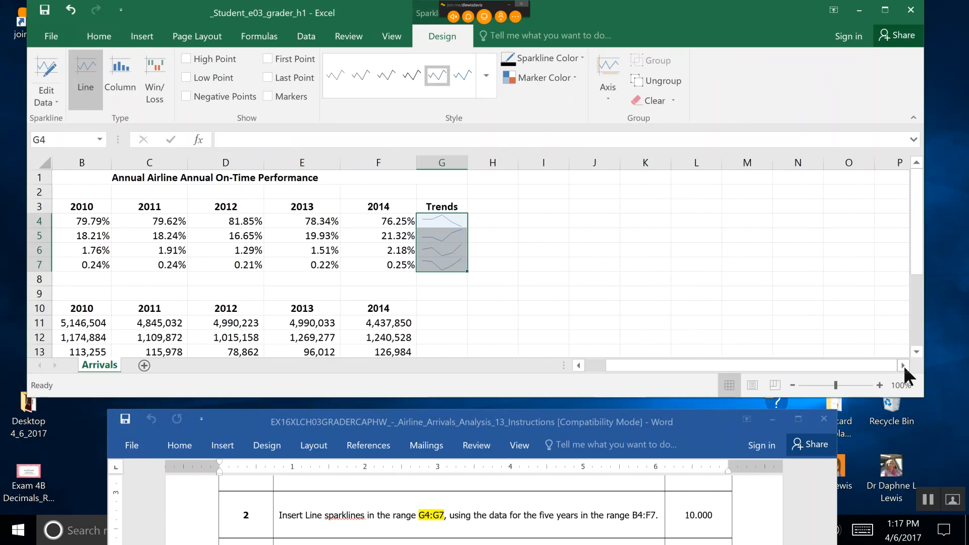
{"action": "left_click", "coordinate": [903, 365]}
{"action": "left_click", "coordinate": [579, 366]}
{"action": "left_click", "coordinate": [578, 366]}
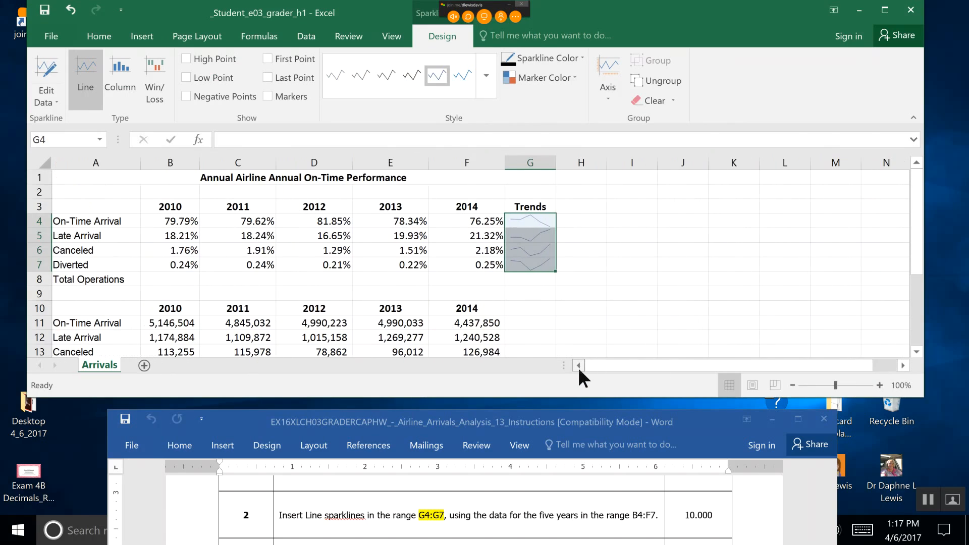
{"action": "left_click", "coordinate": [879, 386]}
{"action": "left_click", "coordinate": [879, 385]}
{"action": "left_click", "coordinate": [879, 385]}
{"action": "left_click", "coordinate": [880, 385]}
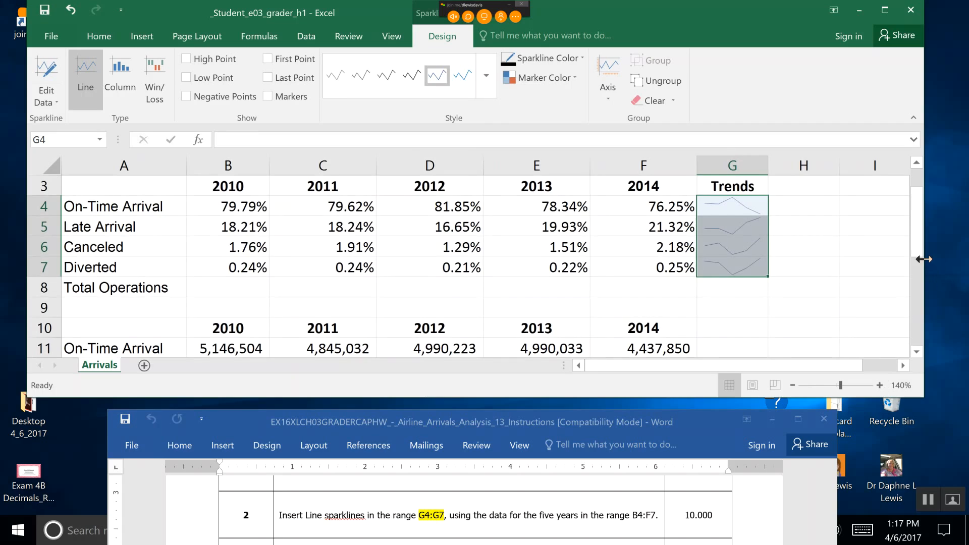
{"action": "left_click_drag", "start_coordinate": [910, 243], "coordinate": [909, 220]}
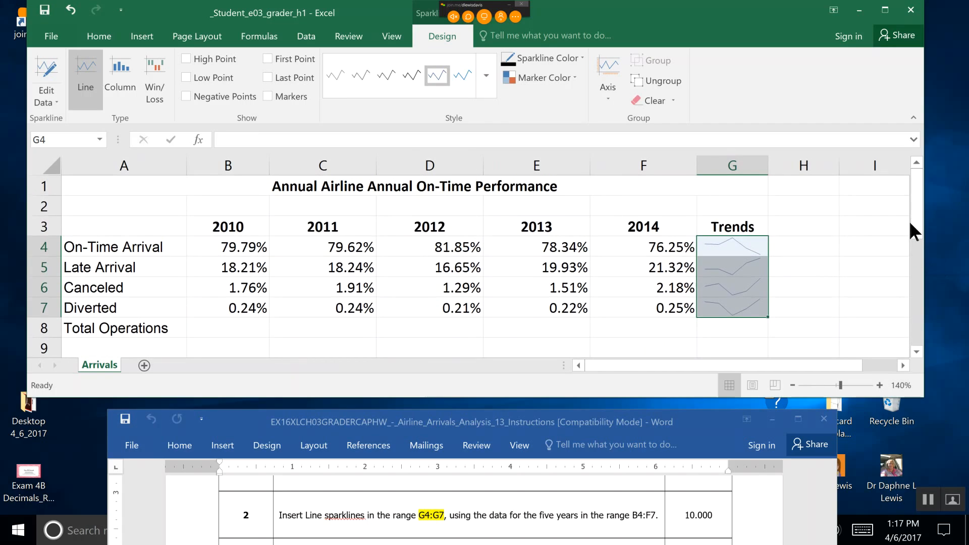
Bring instruction 3 into view in the Word document, and reposition the Excel window above it with the Trends sparklines selected.
{"action": "left_click", "coordinate": [583, 486]}
{"action": "scroll", "coordinate": [583, 485], "scroll_direction": "down", "scroll_amount": 3}
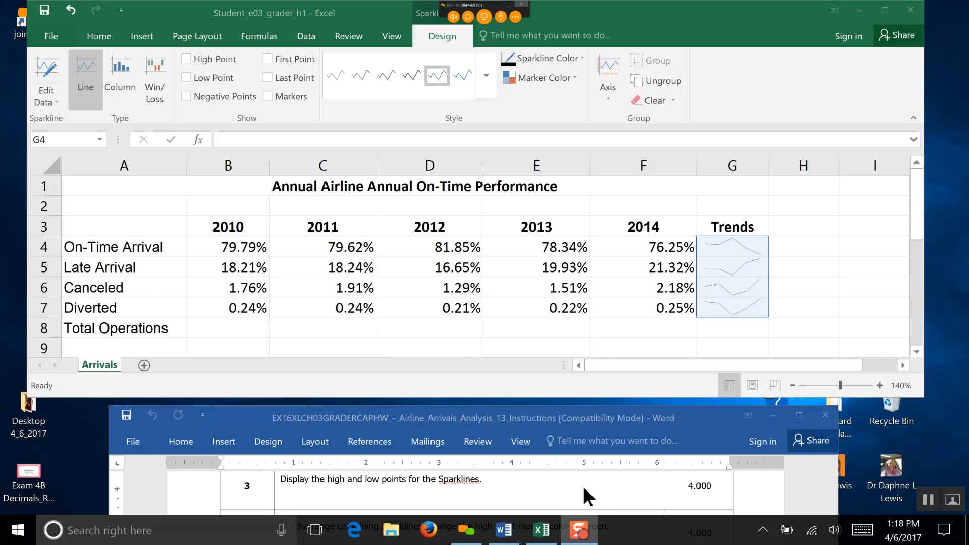
{"action": "left_click", "coordinate": [725, 240]}
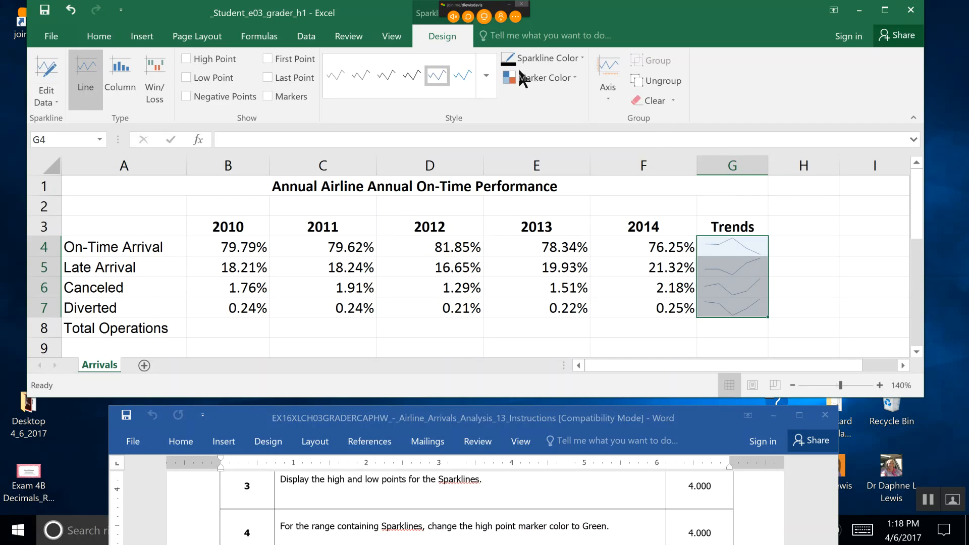
{"action": "left_click_drag", "start_coordinate": [367, 9], "coordinate": [369, 38]}
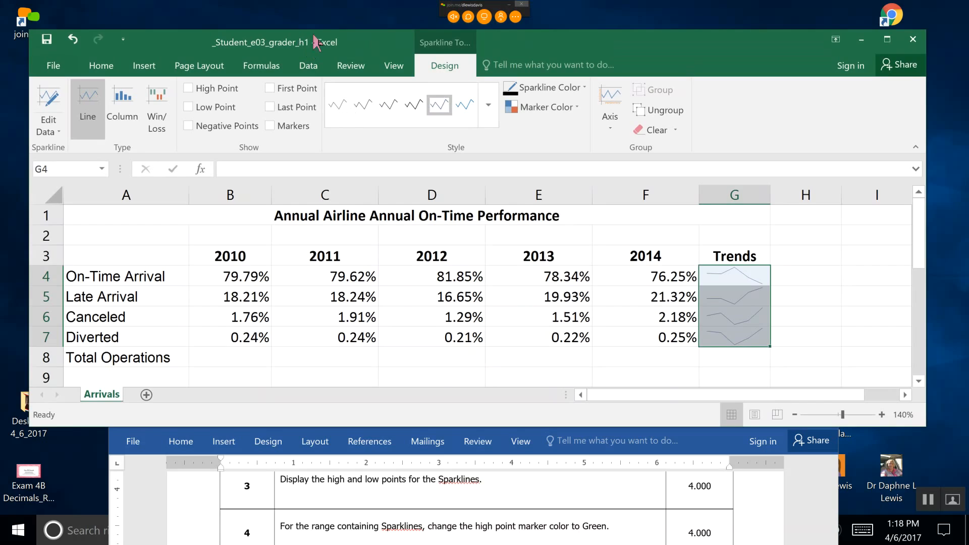
{"action": "left_click", "coordinate": [506, 9]}
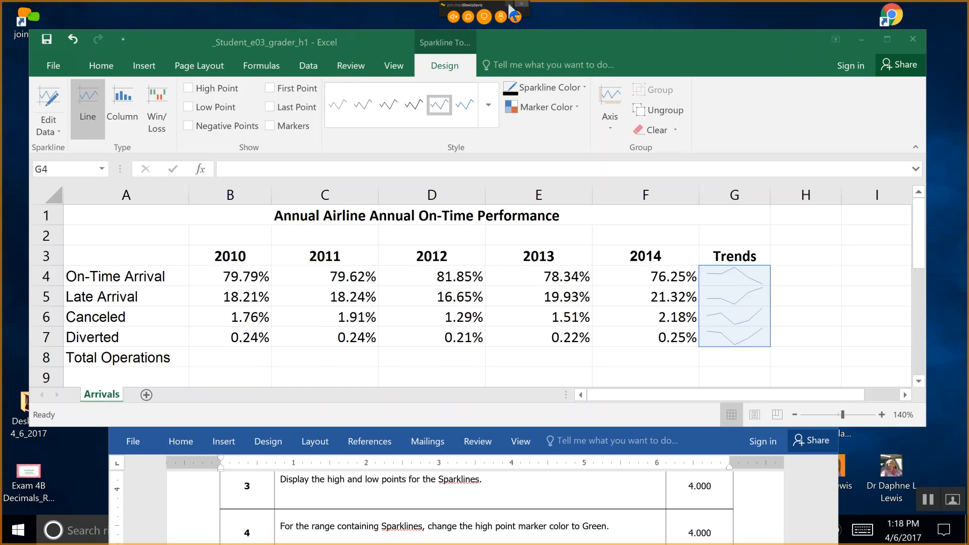
{"action": "mouse_move", "coordinate": [526, 43]}
{"action": "left_mouse_down"}
{"action": "mouse_move", "coordinate": [530, 22]}
{"action": "mouse_move", "coordinate": [521, 32]}
{"action": "left_mouse_up"}
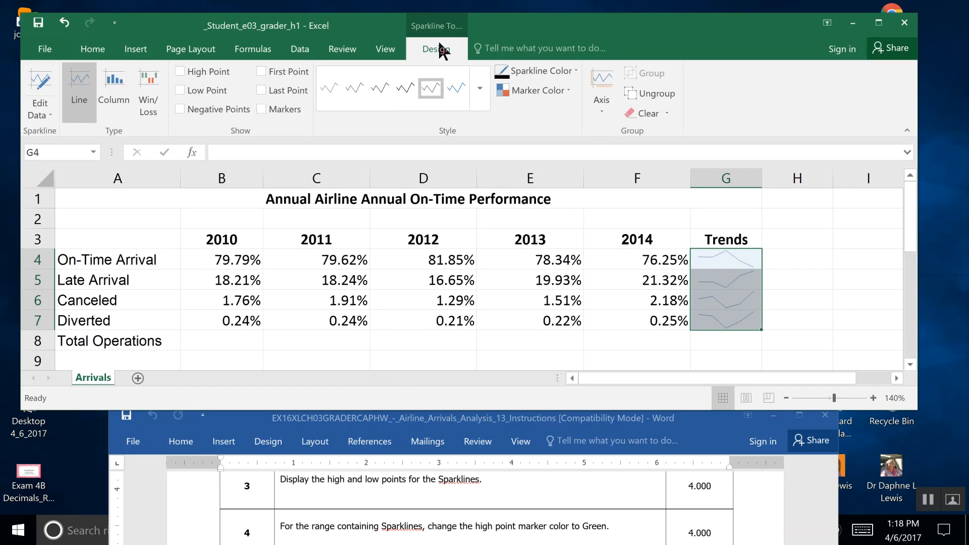
Show the high points of the Trends sparklines by setting their marker color to Red.
{"action": "left_click", "coordinate": [566, 89]}
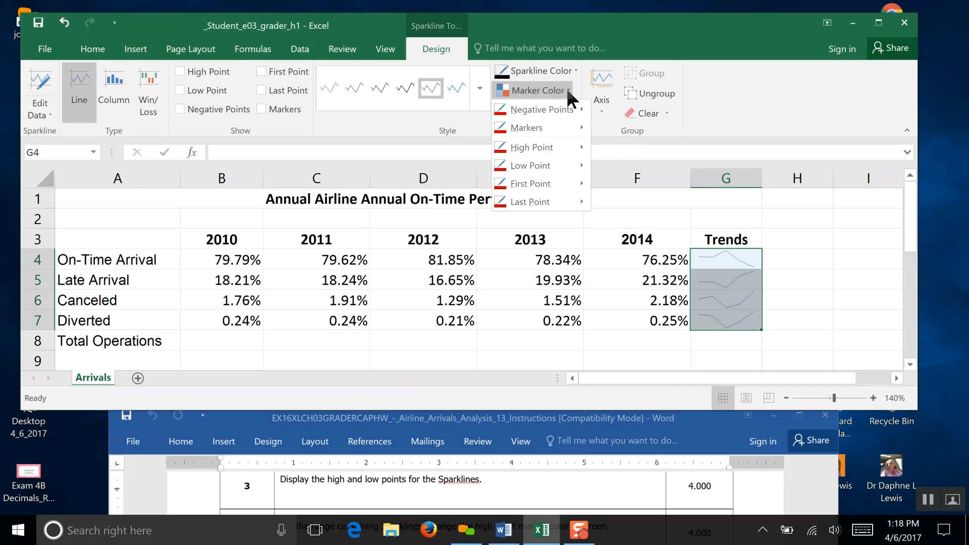
{"action": "mouse_move", "coordinate": [566, 143]}
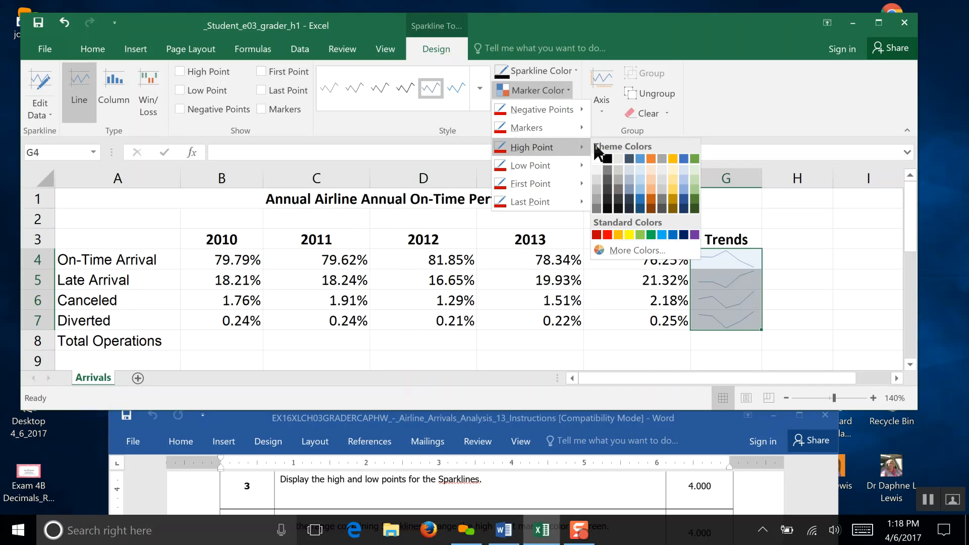
{"action": "left_click", "coordinate": [606, 234]}
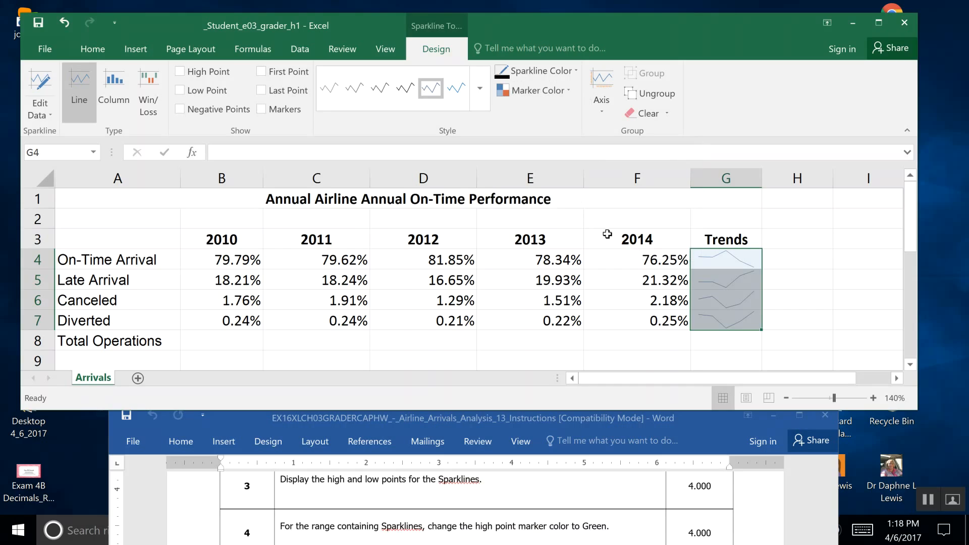
Show the low points of the Trends sparklines by setting their marker color to Yellow, keeping the high points displayed.
{"action": "left_click", "coordinate": [570, 91]}
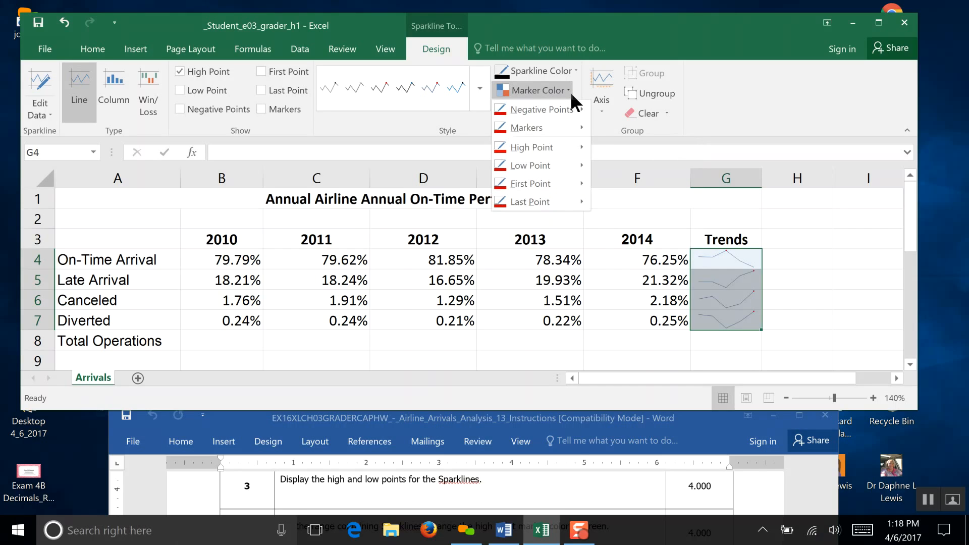
{"action": "mouse_move", "coordinate": [562, 161]}
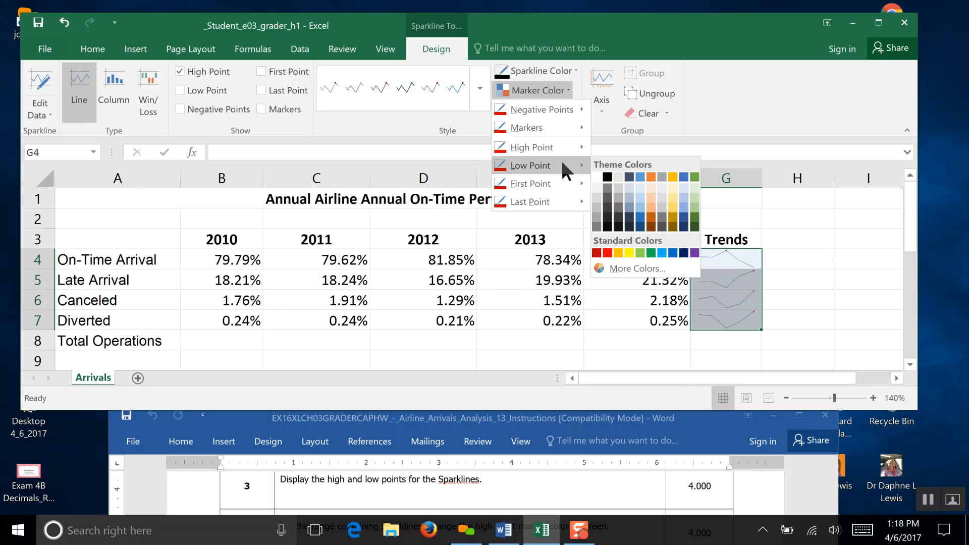
{"action": "left_click", "coordinate": [628, 251]}
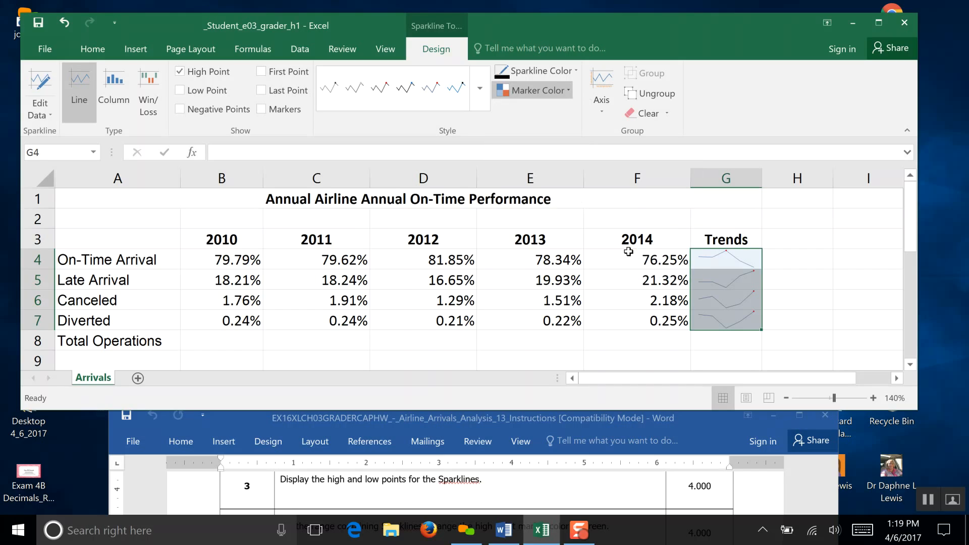
{"action": "left_click", "coordinate": [571, 90]}
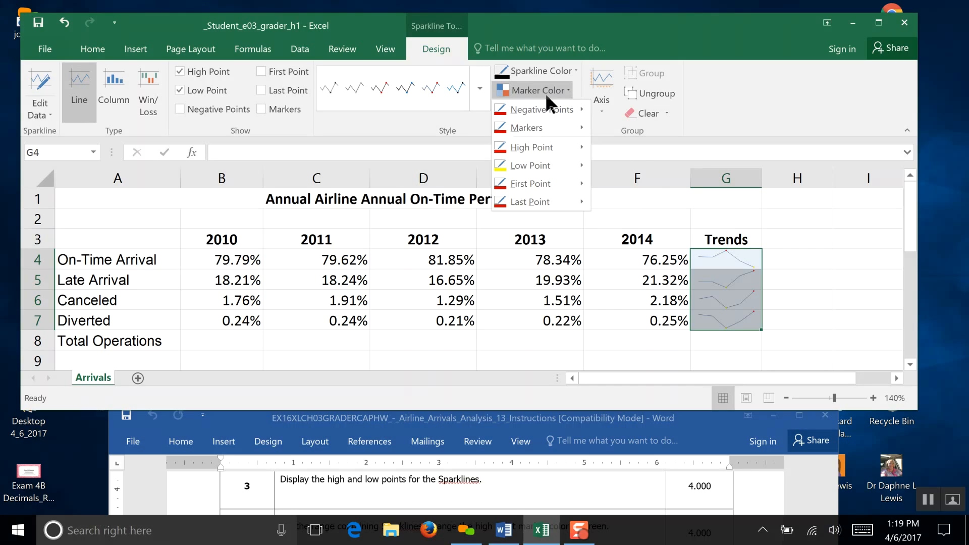
{"action": "left_click", "coordinate": [184, 73]}
{"action": "left_click", "coordinate": [183, 72]}
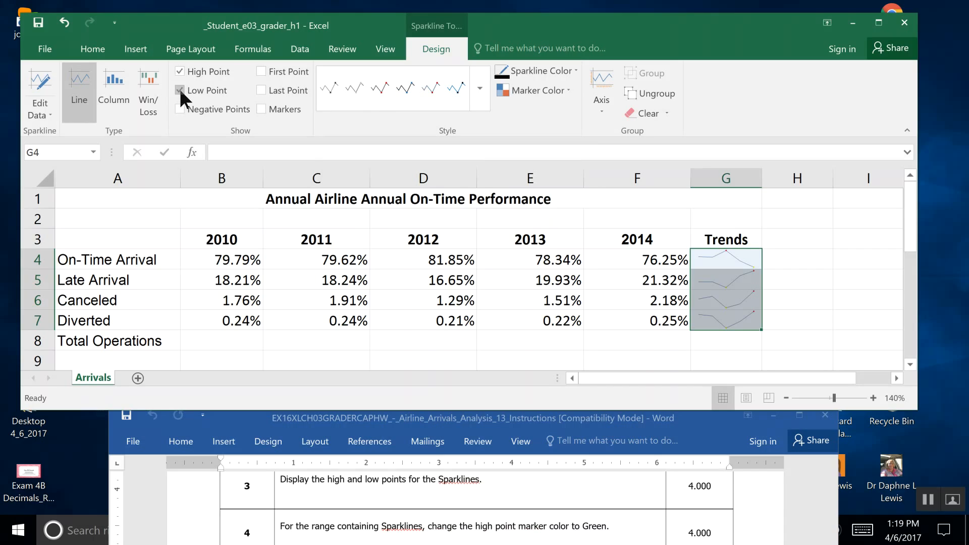
Following instruction 4 in the Word document, change the sparklines' high point marker color to Green and save the workbook.
{"action": "left_click", "coordinate": [480, 507]}
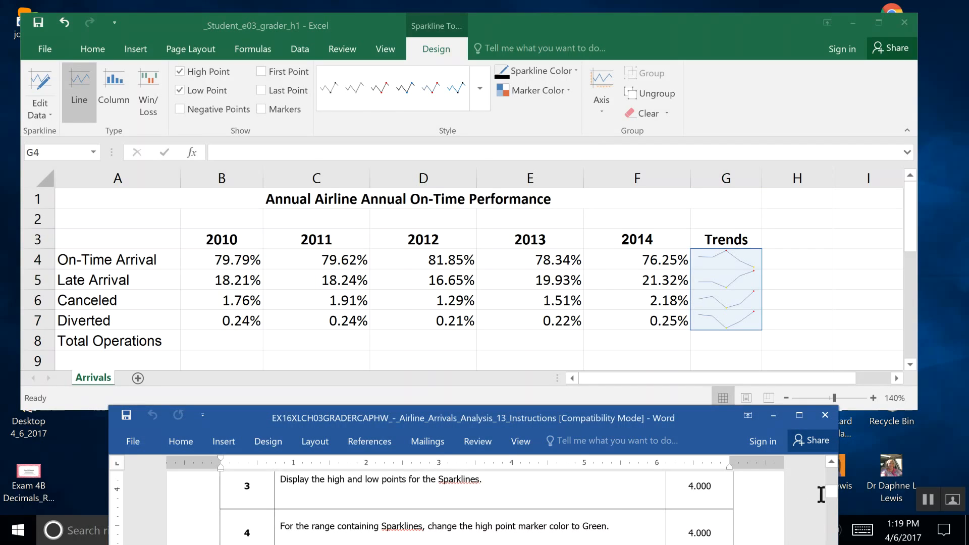
{"action": "left_click_drag", "start_coordinate": [827, 488], "coordinate": [826, 491]}
{"action": "mouse_move", "coordinate": [701, 426]}
{"action": "left_mouse_down"}
{"action": "mouse_move", "coordinate": [703, 461]}
{"action": "mouse_move", "coordinate": [704, 444]}
{"action": "left_mouse_up"}
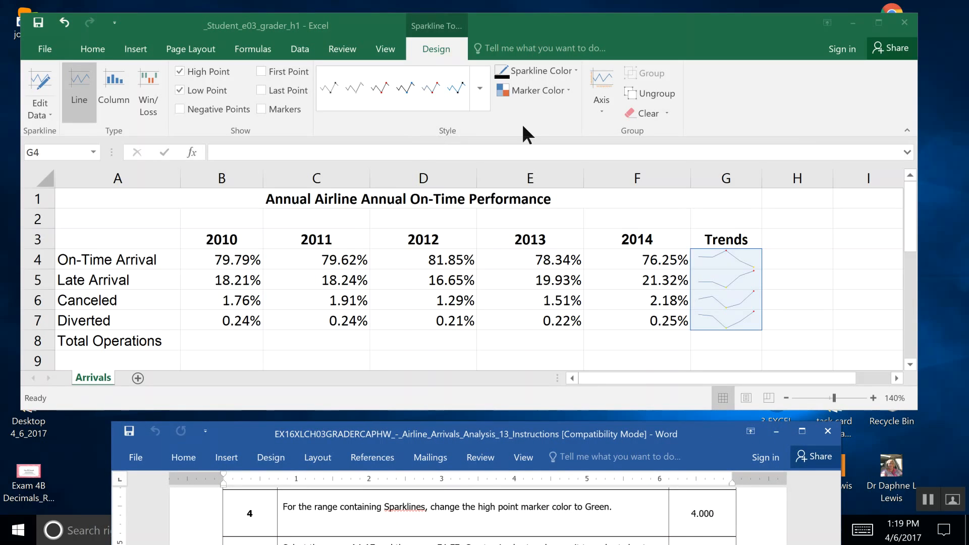
{"action": "left_click", "coordinate": [566, 89]}
{"action": "left_click", "coordinate": [566, 89]}
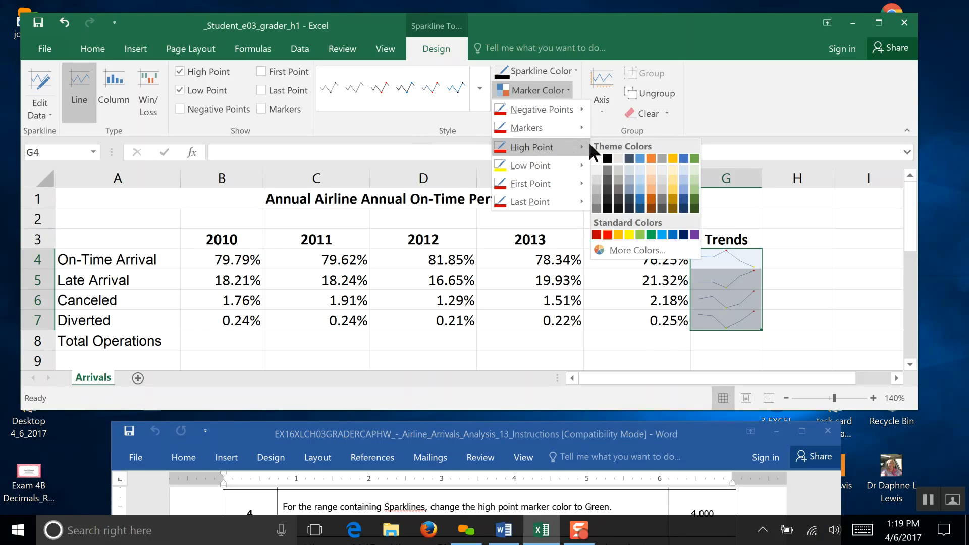
{"action": "left_click", "coordinate": [650, 237]}
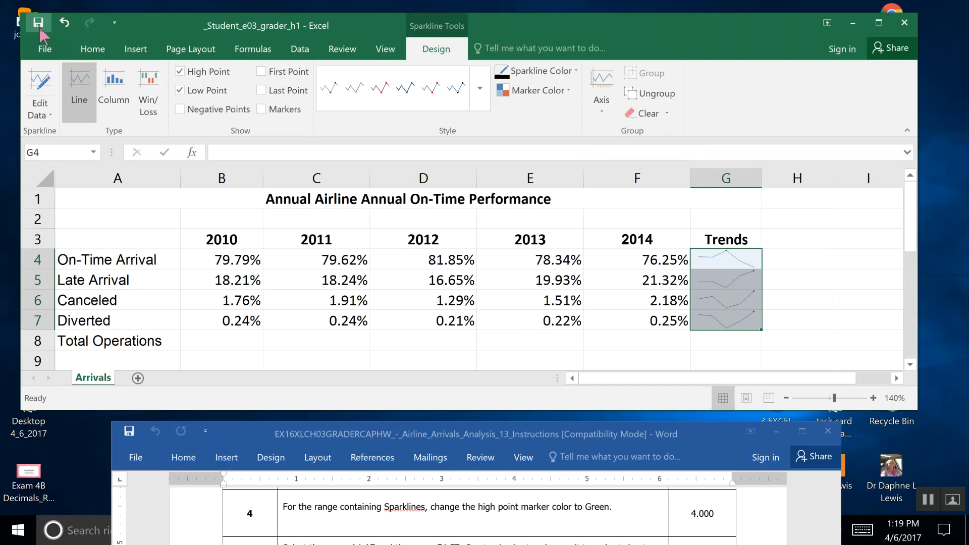
{"action": "left_click", "coordinate": [40, 27]}
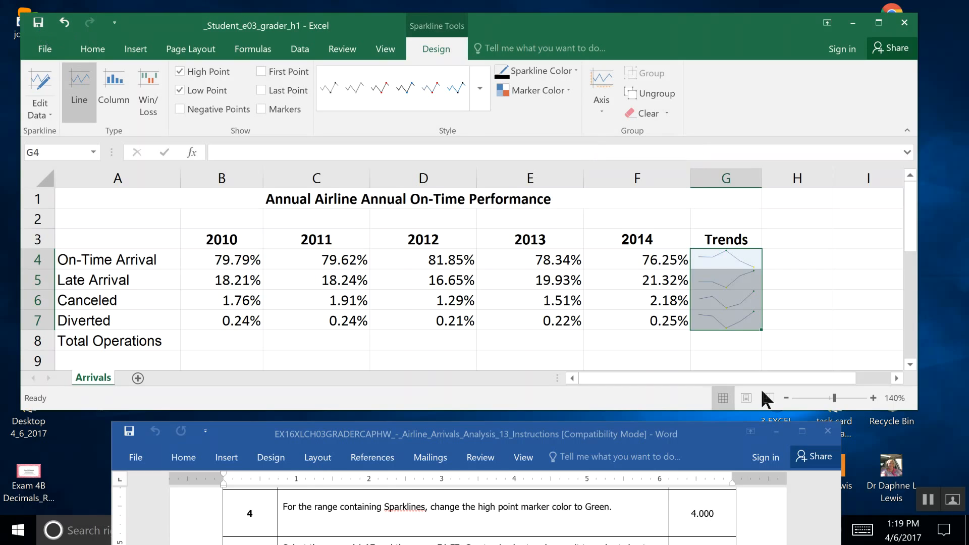
{"action": "left_click", "coordinate": [925, 498]}
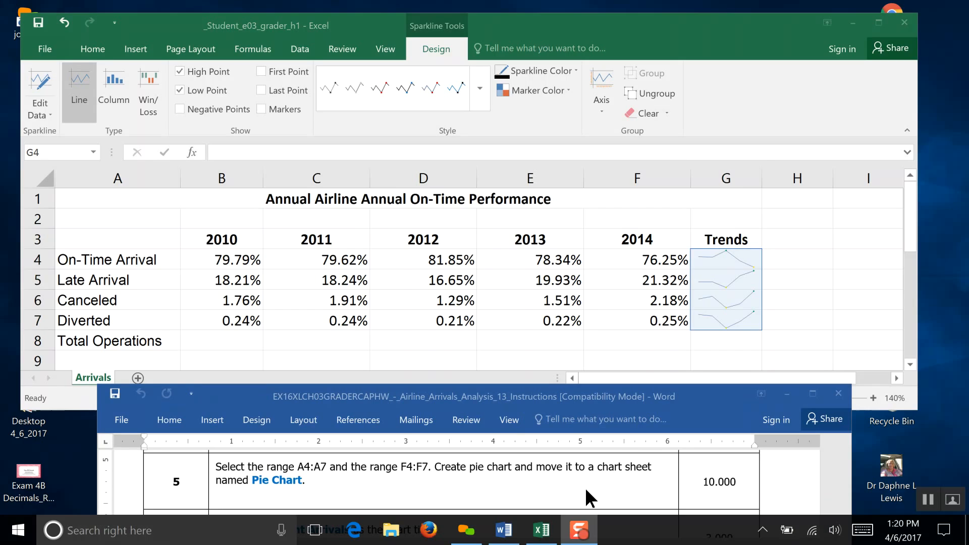
Insert a standard 2-D pie chart from the nonadjacent ranges A4:A7 and F4:F7 on the Arrivals sheet.
{"action": "left_click", "coordinate": [108, 254]}
{"action": "left_click_drag", "start_coordinate": [109, 254], "coordinate": [109, 313]}
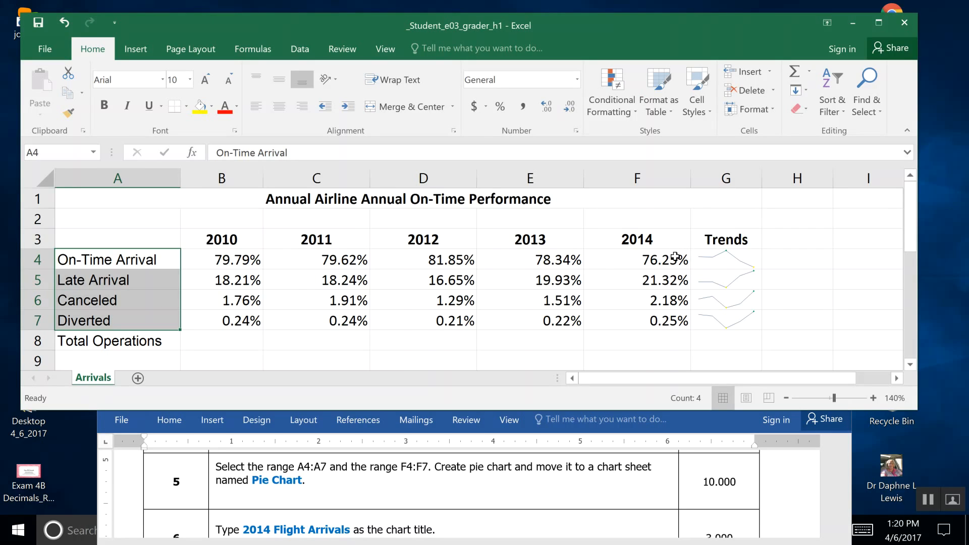
{"action": "left_click_drag", "start_coordinate": [675, 257], "coordinate": [667, 321], "text": "ctrl"}
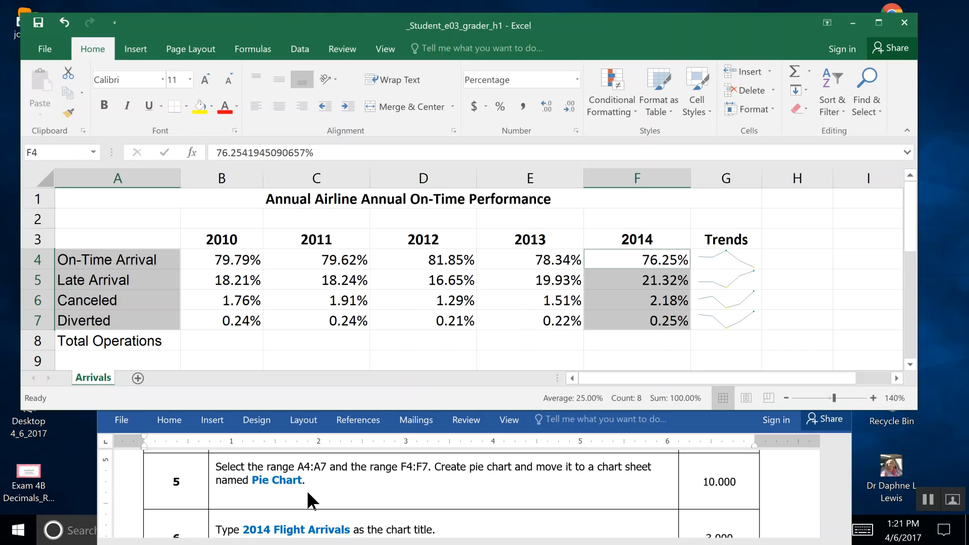
{"action": "left_click", "coordinate": [144, 46]}
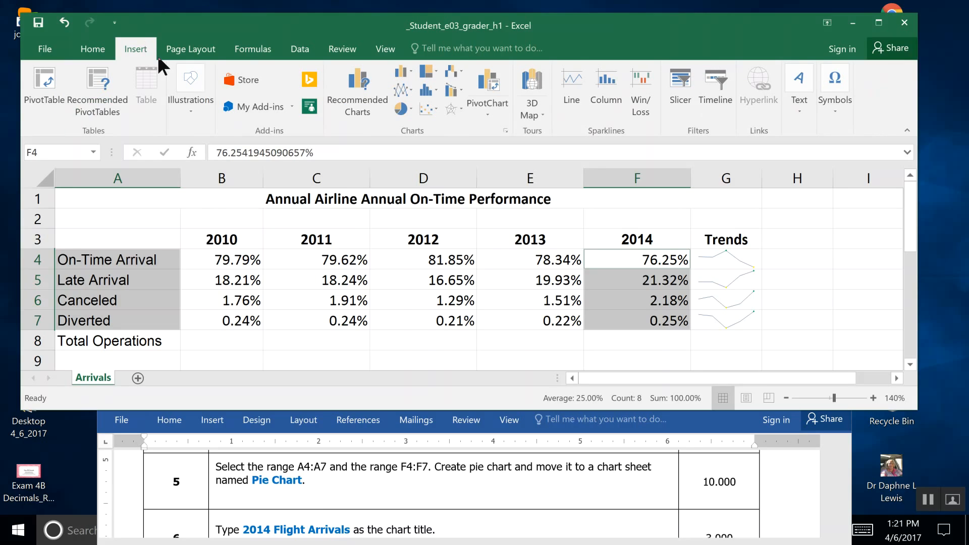
{"action": "left_click", "coordinate": [506, 130]}
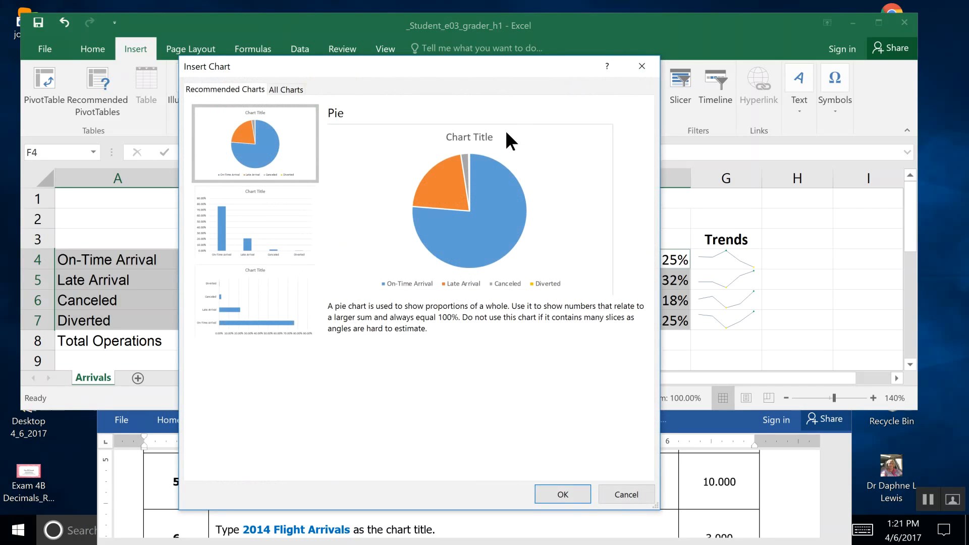
{"action": "left_click_drag", "start_coordinate": [458, 65], "coordinate": [466, 14]}
{"action": "left_click", "coordinate": [295, 40]}
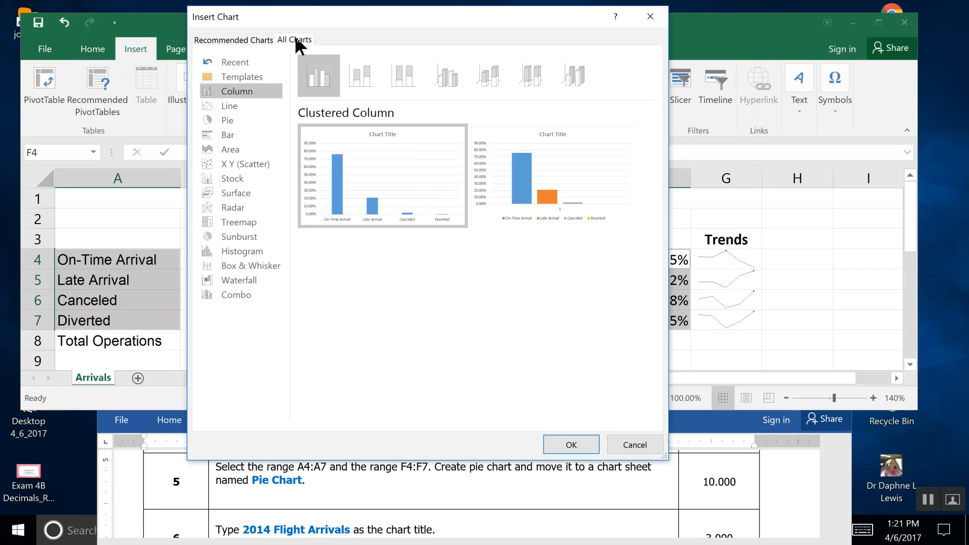
{"action": "left_click", "coordinate": [238, 119]}
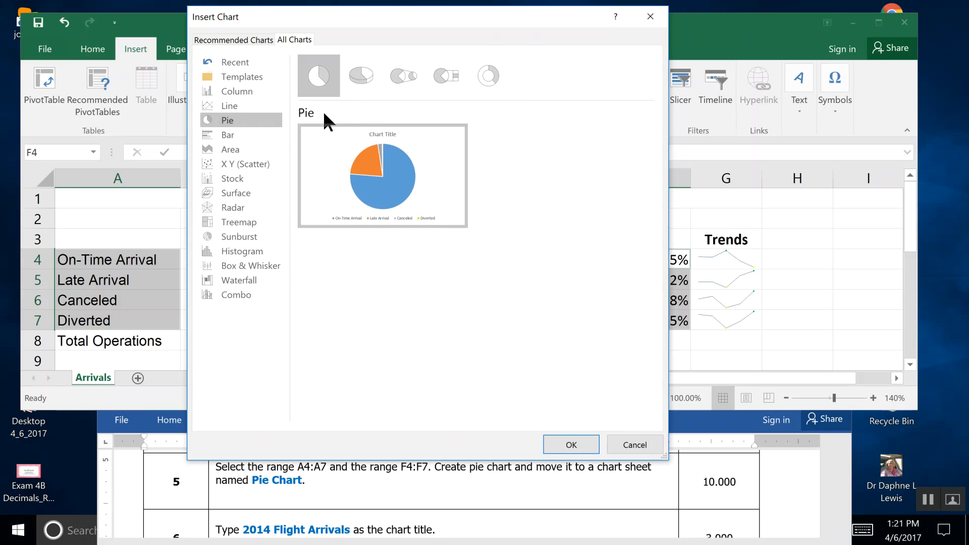
{"action": "double_click", "coordinate": [319, 68]}
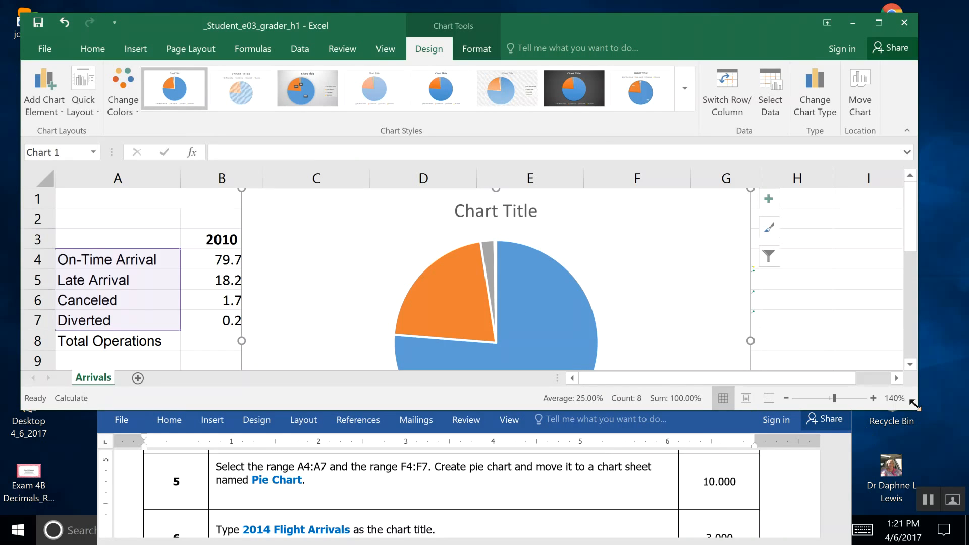
Enlarge the Excel window and move the pie chart to a new chart sheet named Pie Chart.
{"action": "left_click_drag", "start_coordinate": [916, 409], "coordinate": [925, 449]}
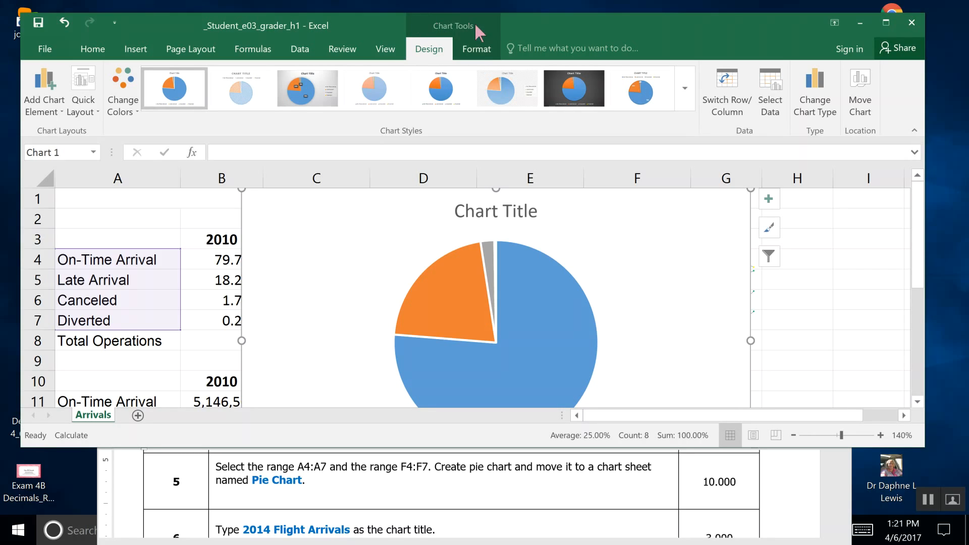
{"action": "left_click", "coordinate": [867, 117]}
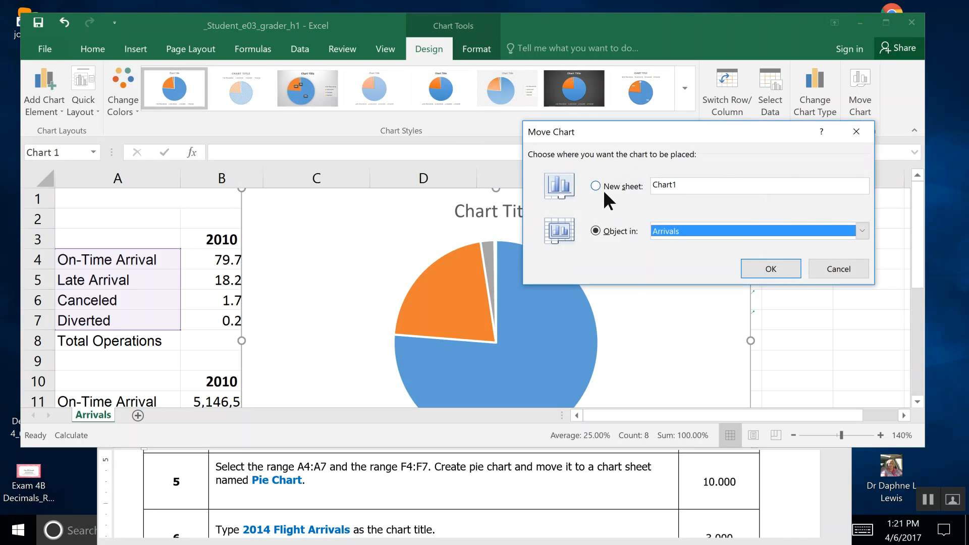
{"action": "left_click", "coordinate": [596, 184]}
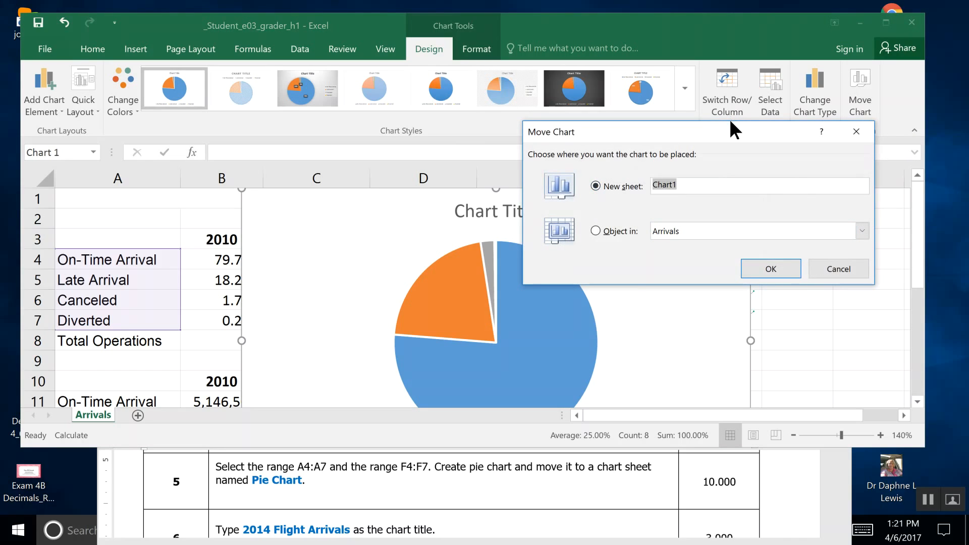
{"action": "left_click_drag", "start_coordinate": [730, 124], "coordinate": [701, 170]}
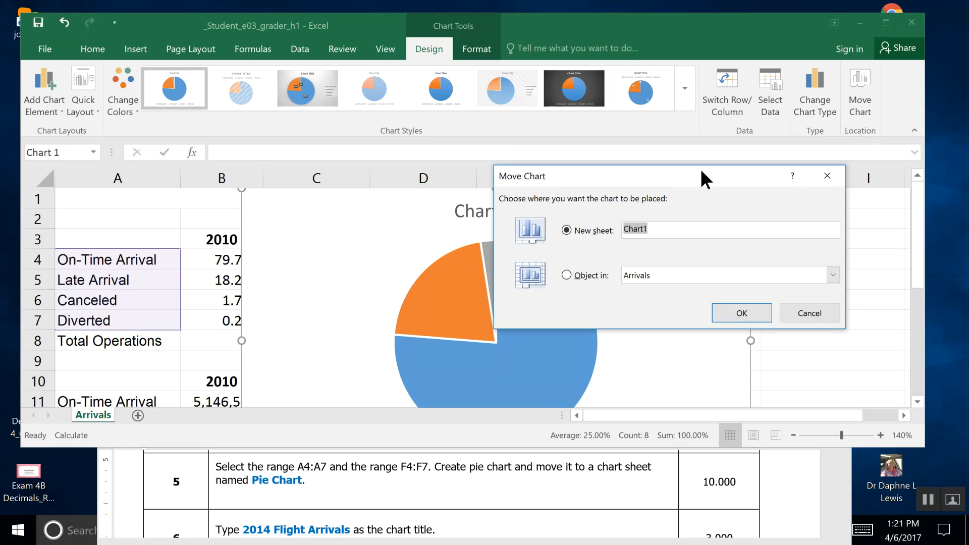
{"action": "type", "text": "Pie Chart"}
{"action": "left_click", "coordinate": [736, 312]}
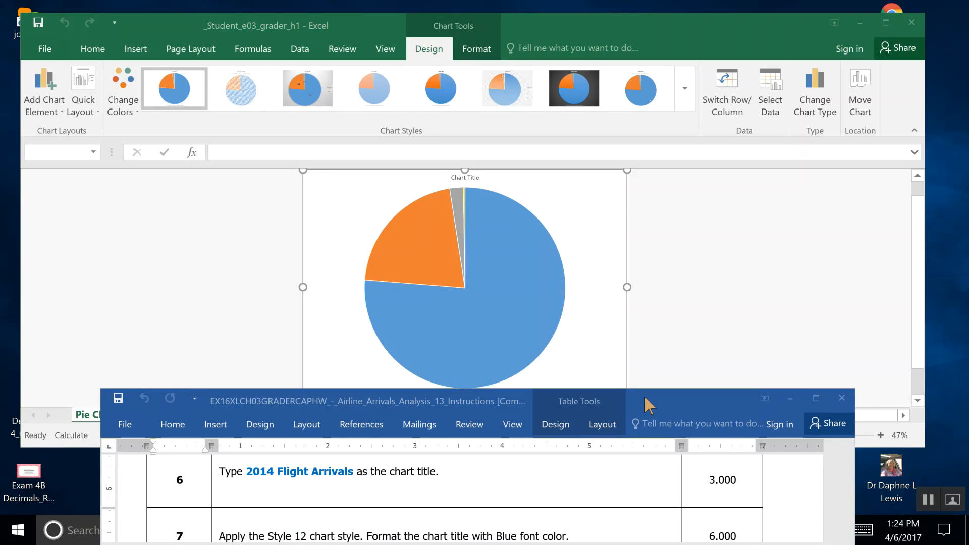
Following instruction 6 in the Word document, replace the pie chart's placeholder title with 2014 Flight Arrivals.
{"action": "left_click_drag", "start_coordinate": [644, 395], "coordinate": [645, 433]}
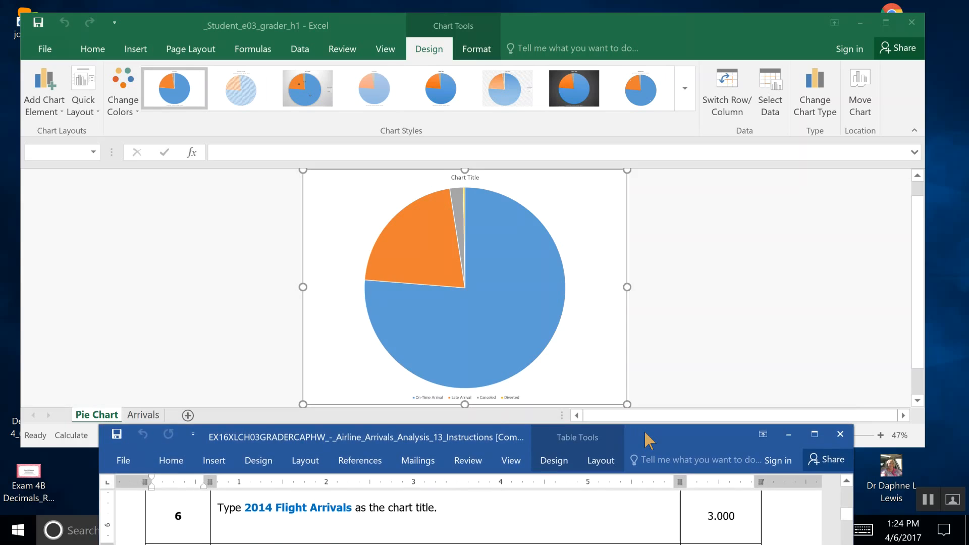
{"action": "left_click", "coordinate": [464, 176]}
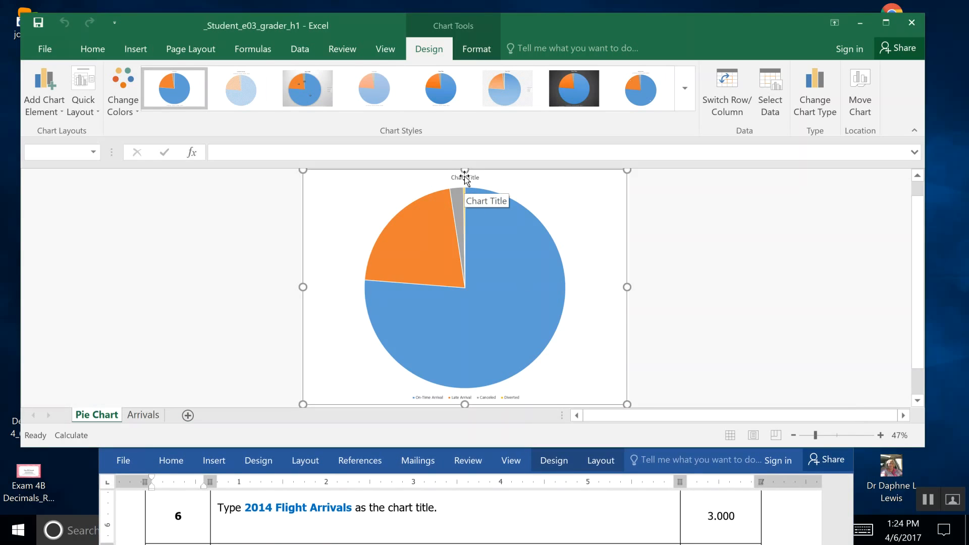
{"action": "left_click", "coordinate": [914, 130]}
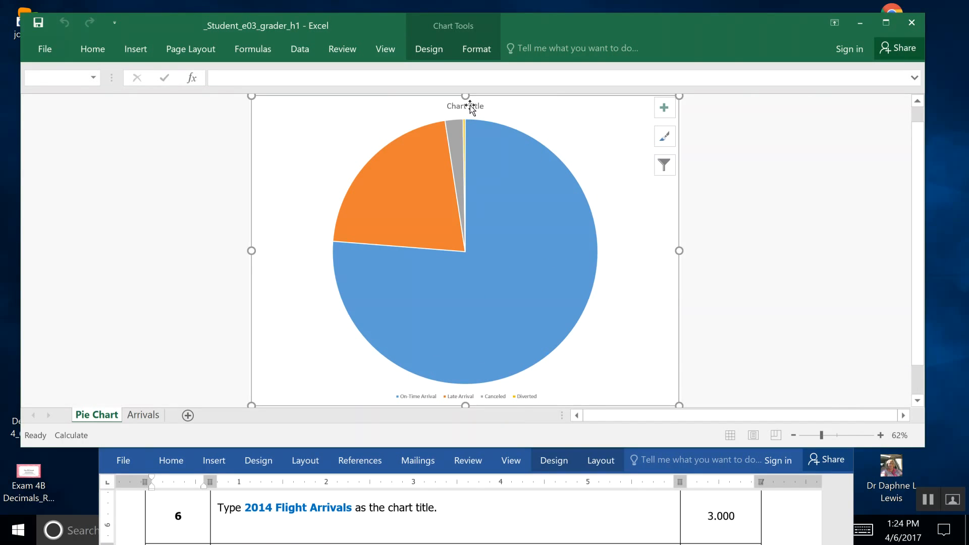
{"action": "double_click", "coordinate": [470, 106]}
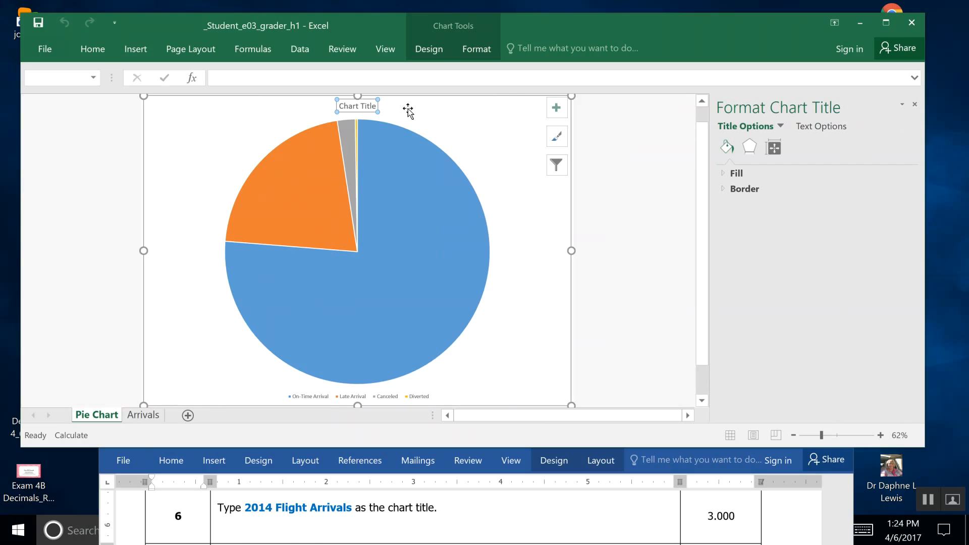
{"action": "left_click_drag", "start_coordinate": [375, 105], "coordinate": [340, 105]}
{"action": "type", "text": "2014 F"}
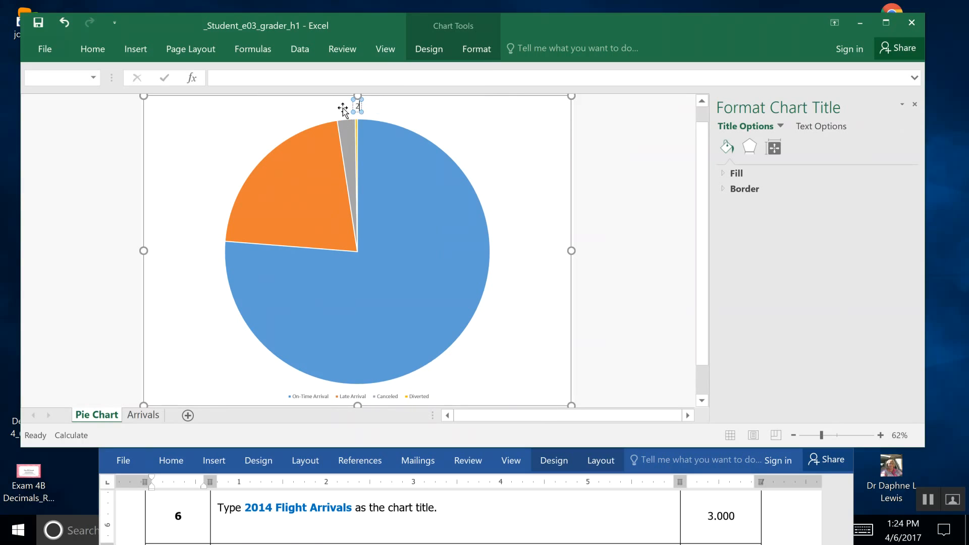
{"action": "type", "text": "light Arrivals"}
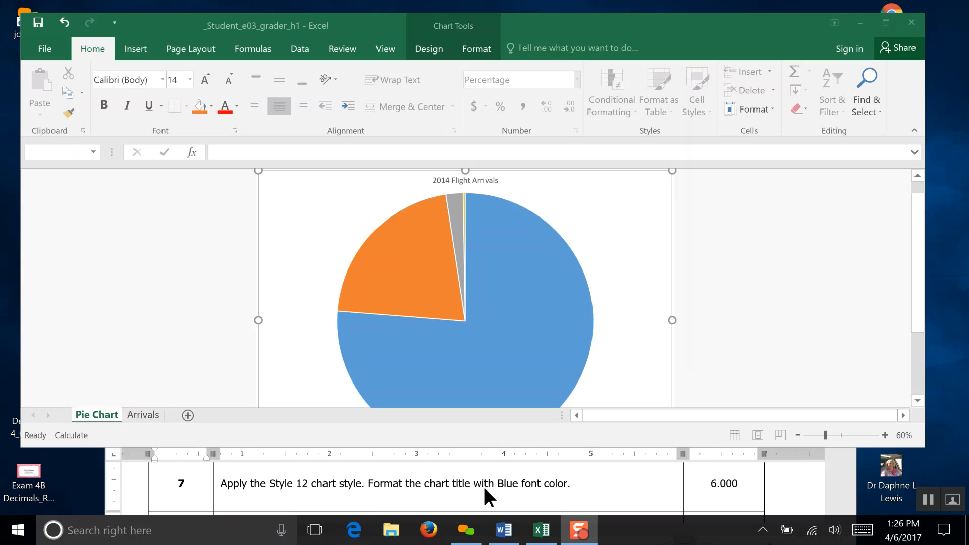
Apply the Style 12 chart style to the whole pie chart, as instruction 7 requires.
{"action": "left_click", "coordinate": [582, 184]}
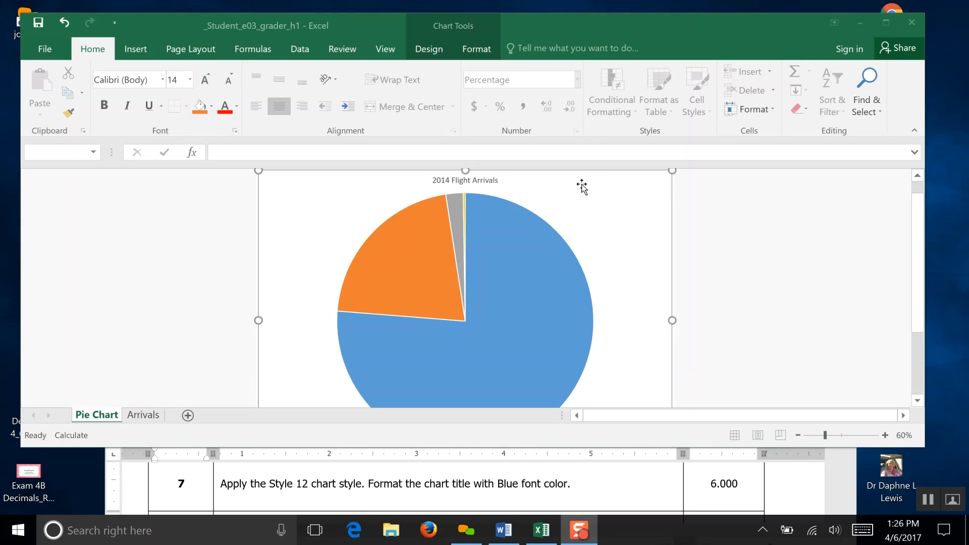
{"action": "left_click", "coordinate": [555, 195]}
{"action": "left_click", "coordinate": [635, 213]}
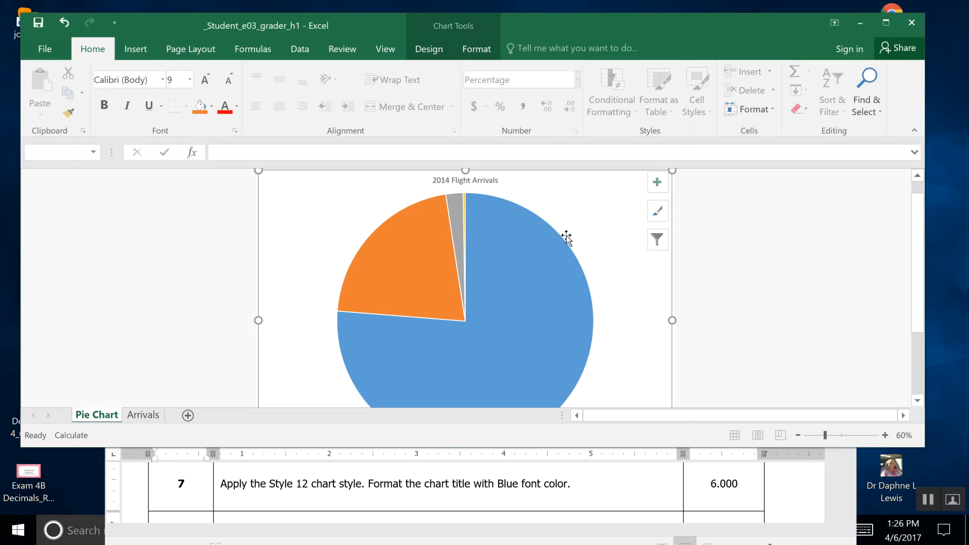
{"action": "left_click", "coordinate": [439, 49]}
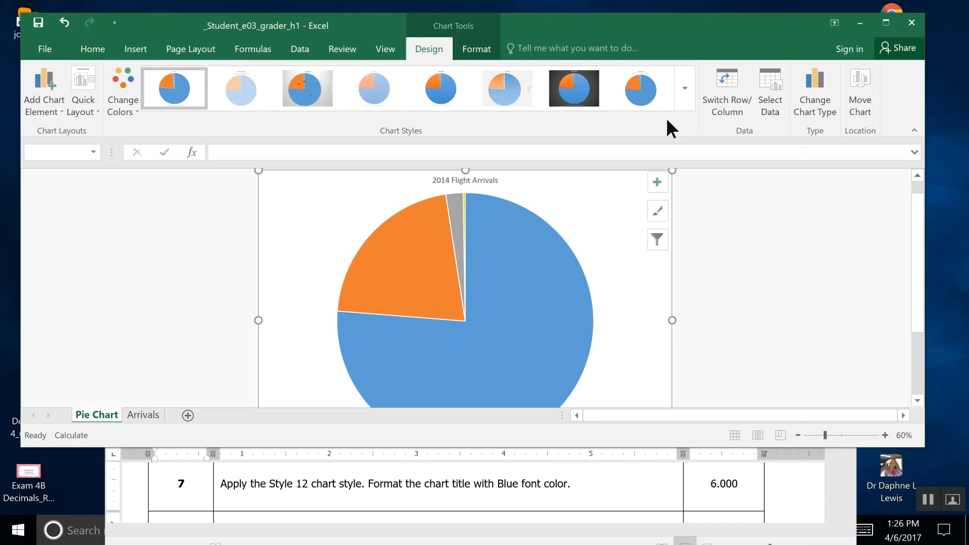
{"action": "left_click", "coordinate": [680, 102]}
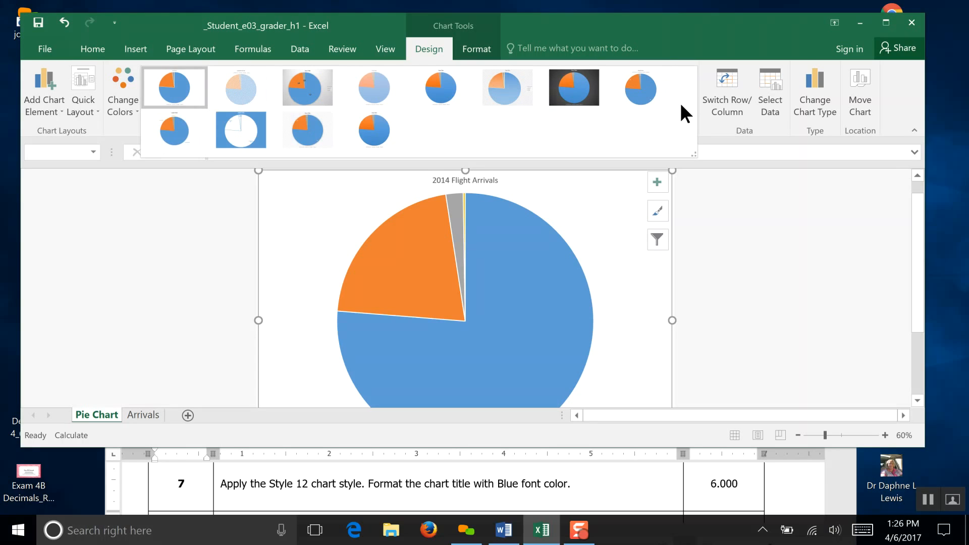
{"action": "left_click", "coordinate": [374, 135]}
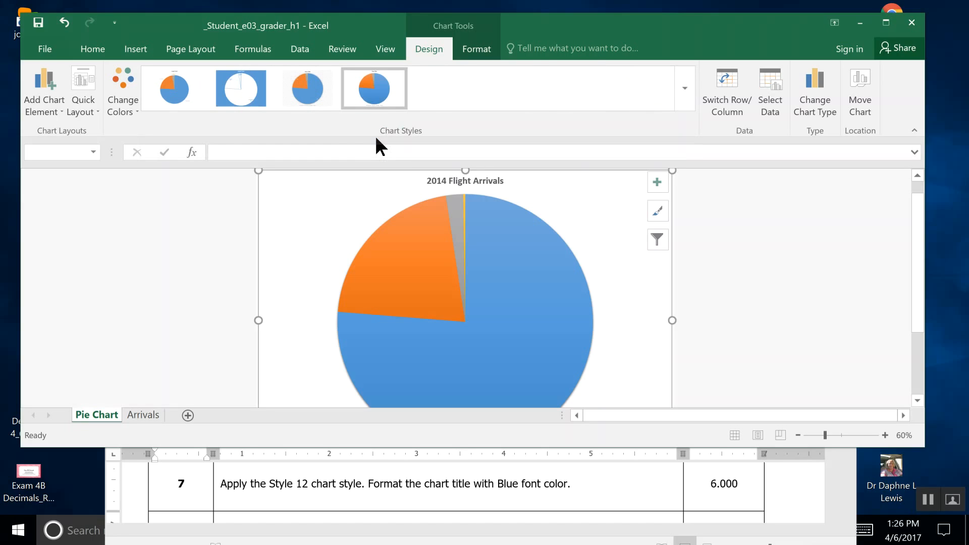
Set the chart title's font color to the standard Blue, save the workbook and close the title formatting options.
{"action": "double_click", "coordinate": [426, 181]}
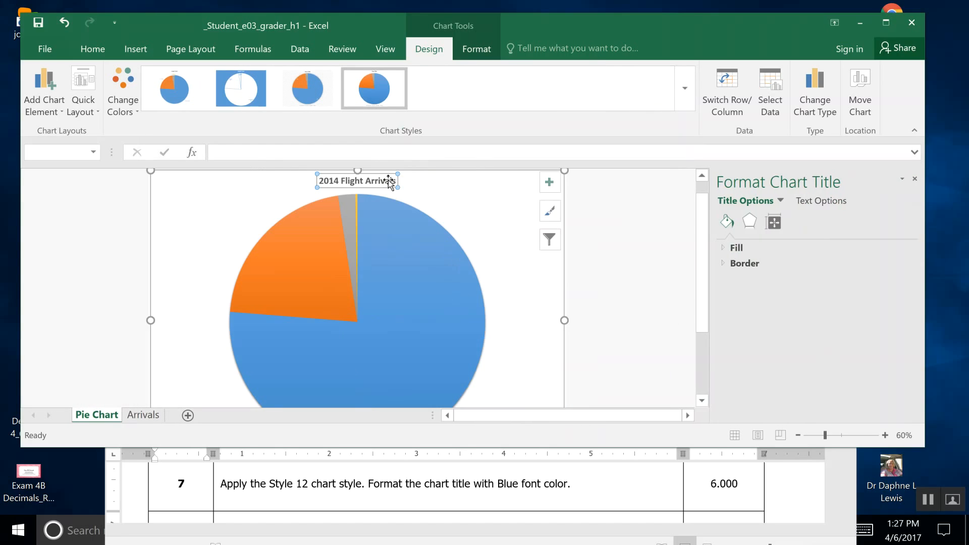
{"action": "left_click_drag", "start_coordinate": [395, 180], "coordinate": [320, 181]}
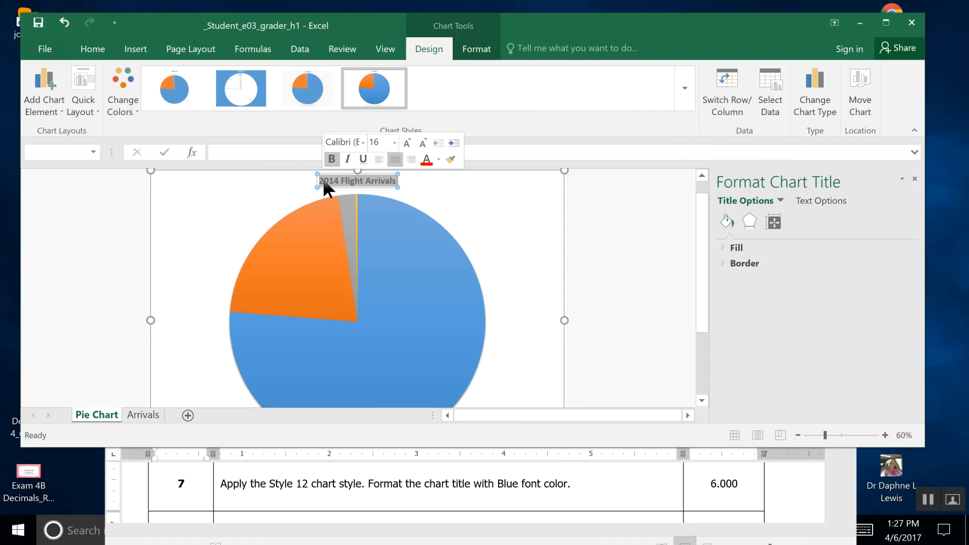
{"action": "left_click", "coordinate": [92, 49]}
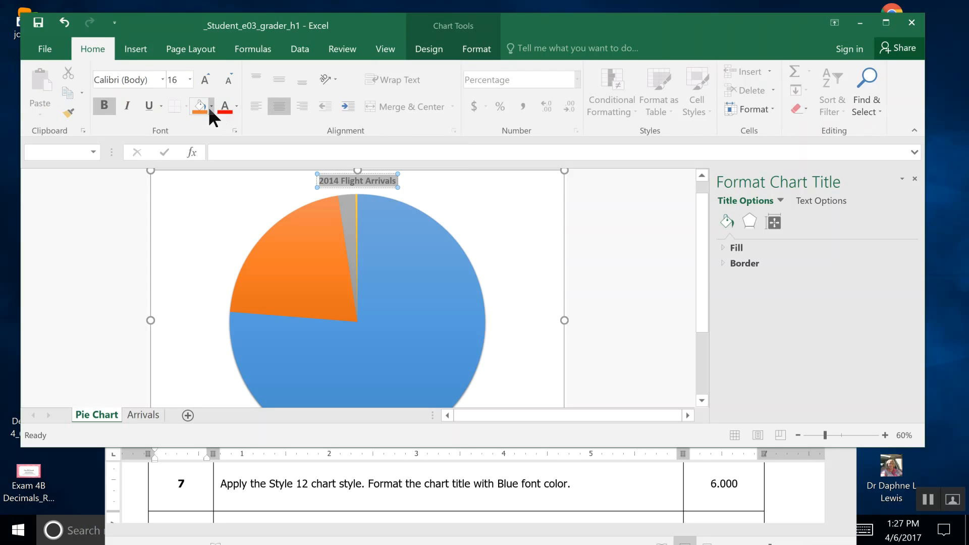
{"action": "left_click", "coordinate": [237, 106]}
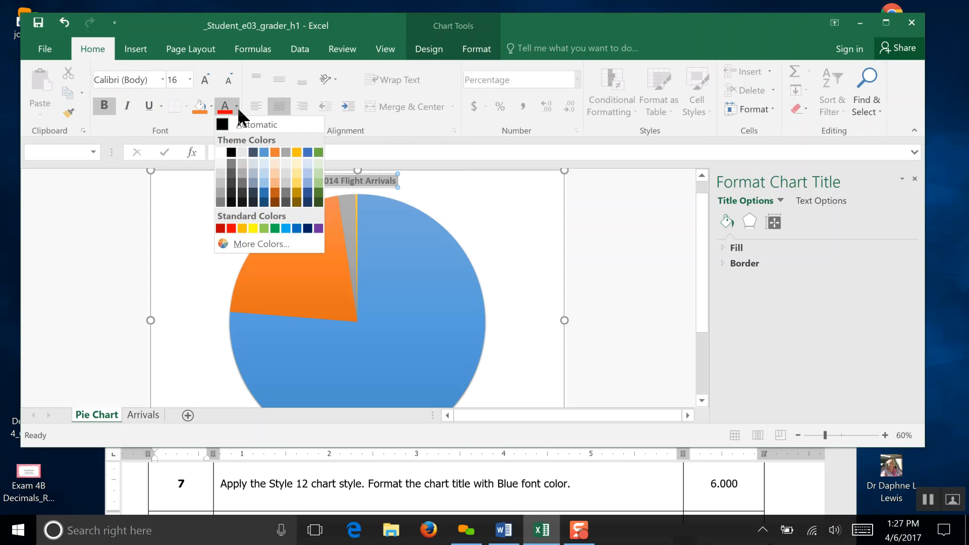
{"action": "left_click", "coordinate": [297, 228]}
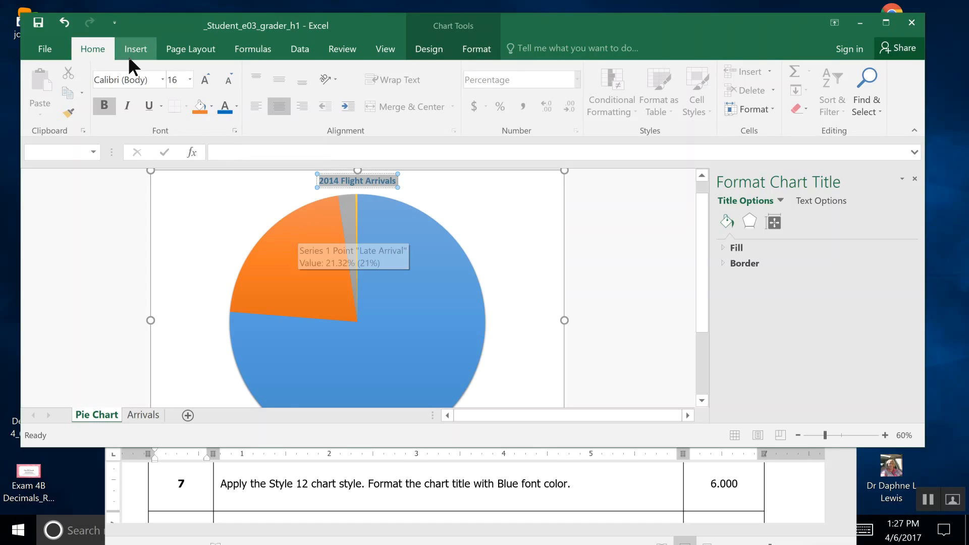
{"action": "left_click", "coordinate": [39, 23]}
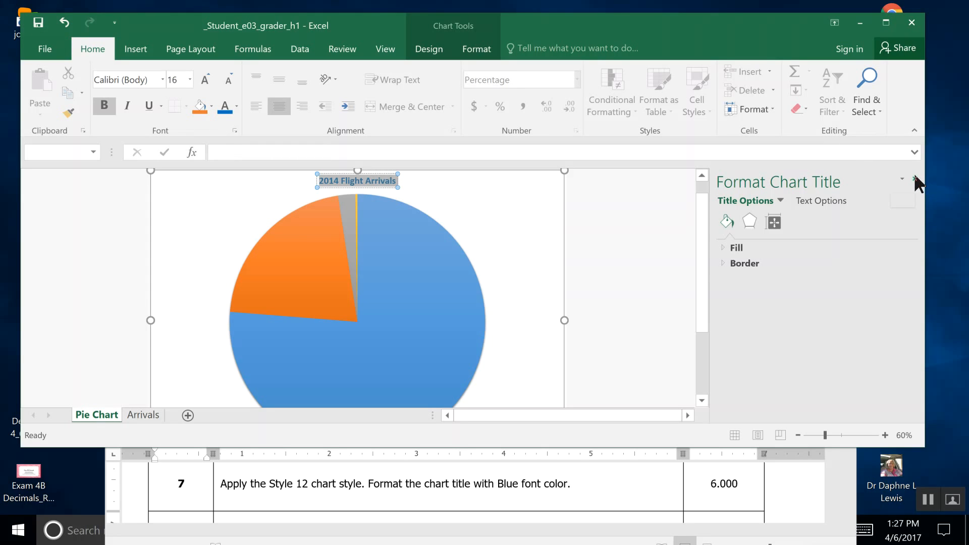
{"action": "left_click", "coordinate": [915, 178]}
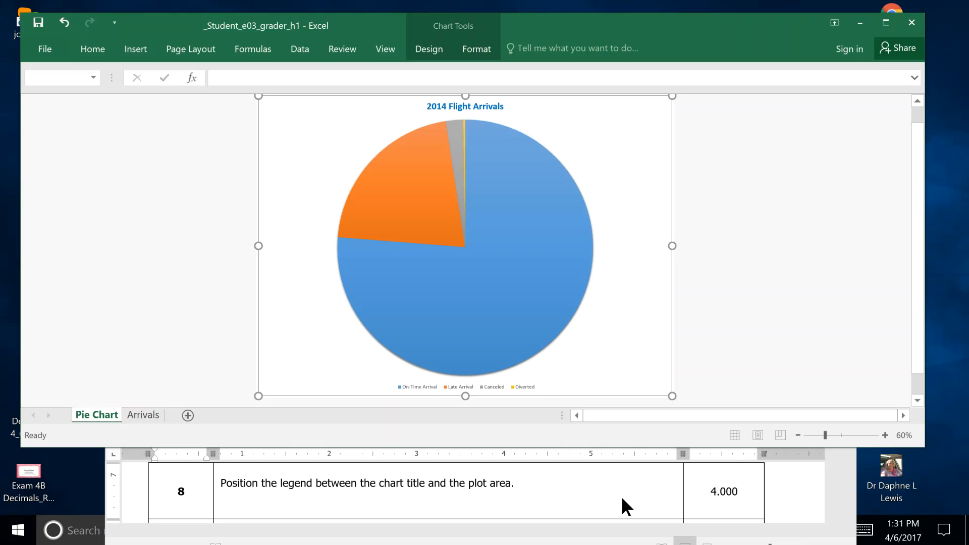
Keep the ribbon expanded, maximize the Excel window, and move the pie chart's legend to the Top position as instruction 8 requires.
{"action": "left_click", "coordinate": [523, 385]}
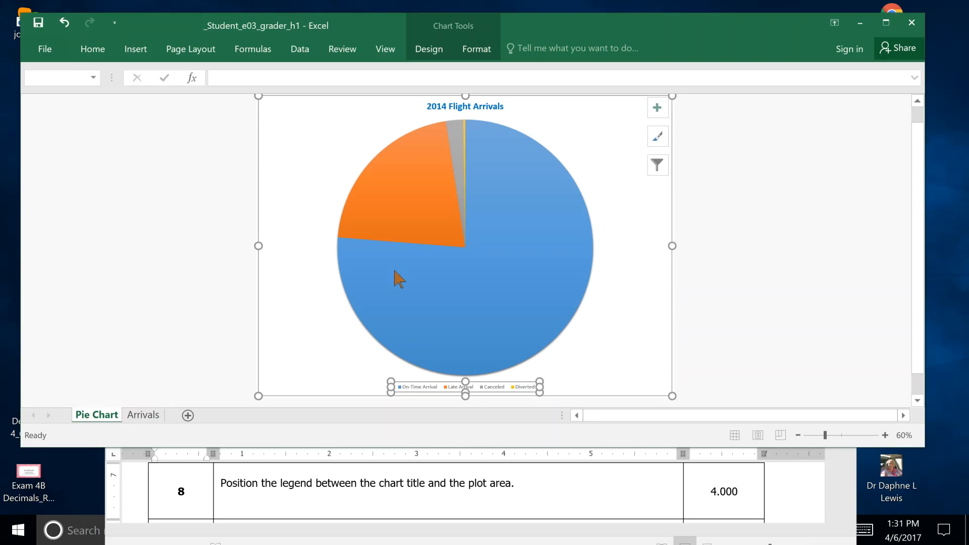
{"action": "left_click", "coordinate": [476, 51]}
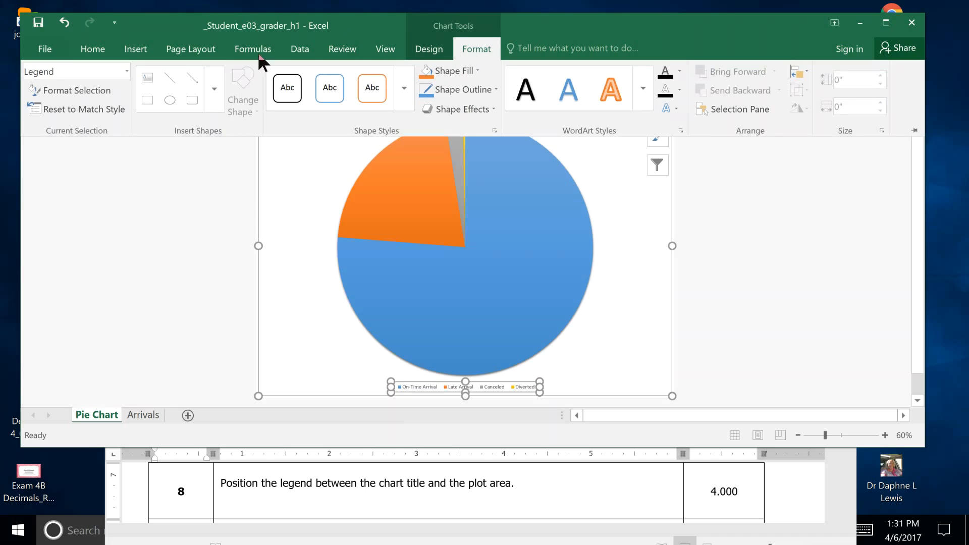
{"action": "left_click", "coordinate": [84, 91]}
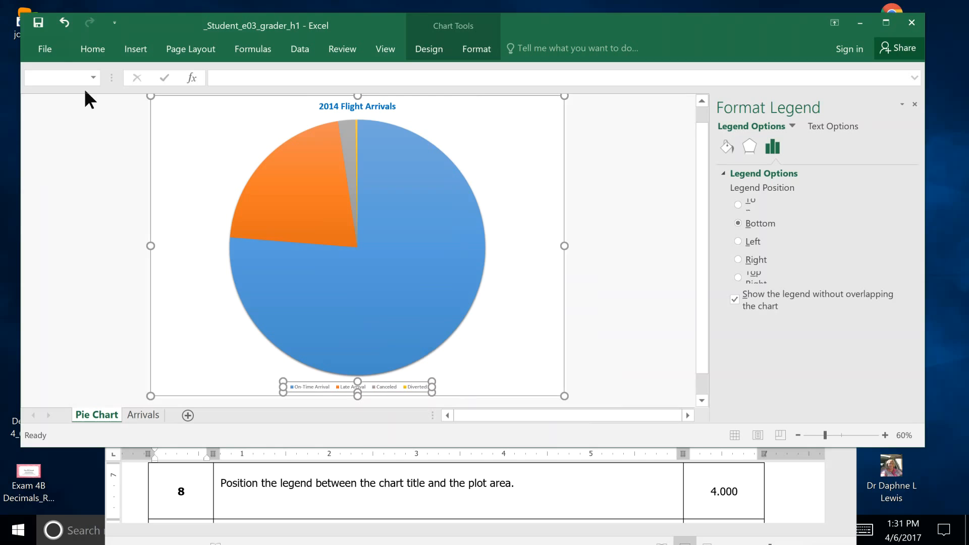
{"action": "left_click", "coordinate": [86, 51]}
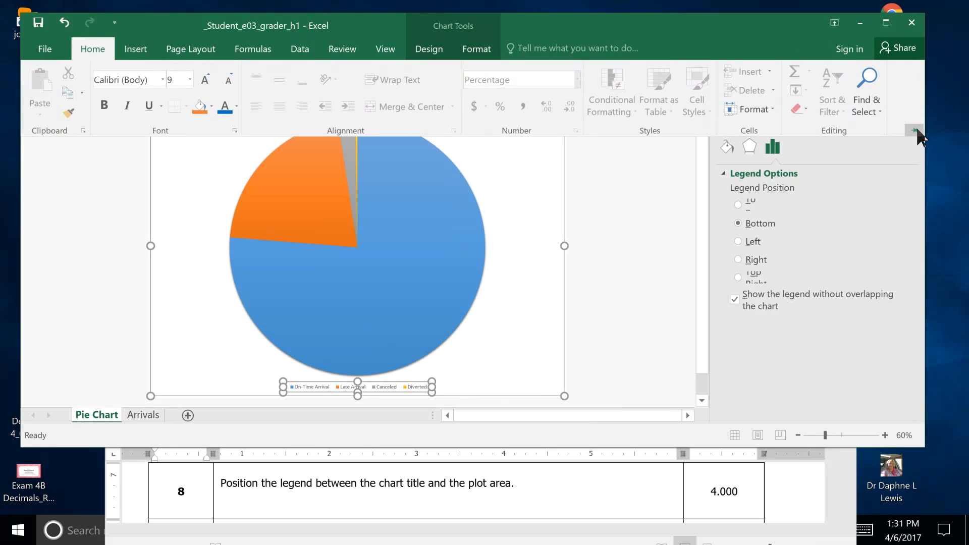
{"action": "left_click", "coordinate": [915, 130]}
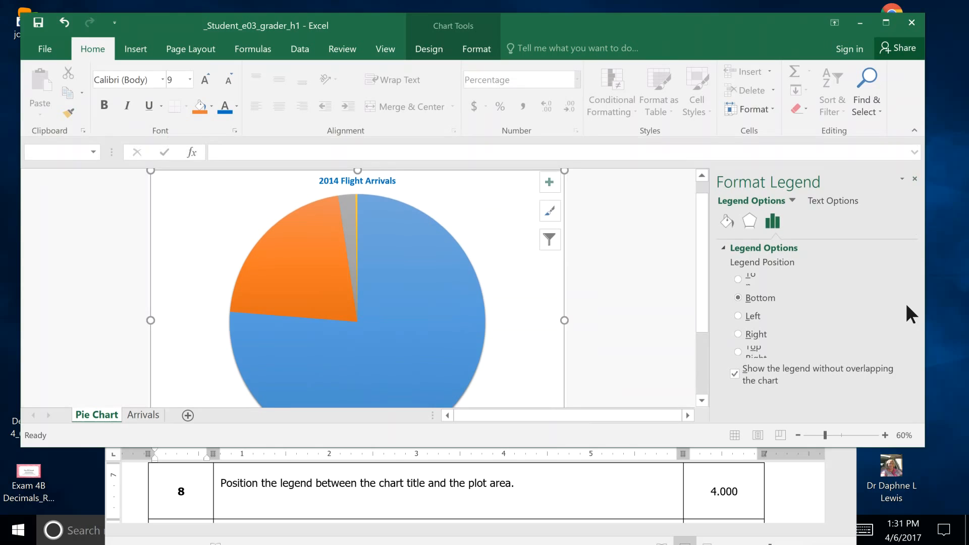
{"action": "left_click_drag", "start_coordinate": [924, 446], "coordinate": [726, 318]}
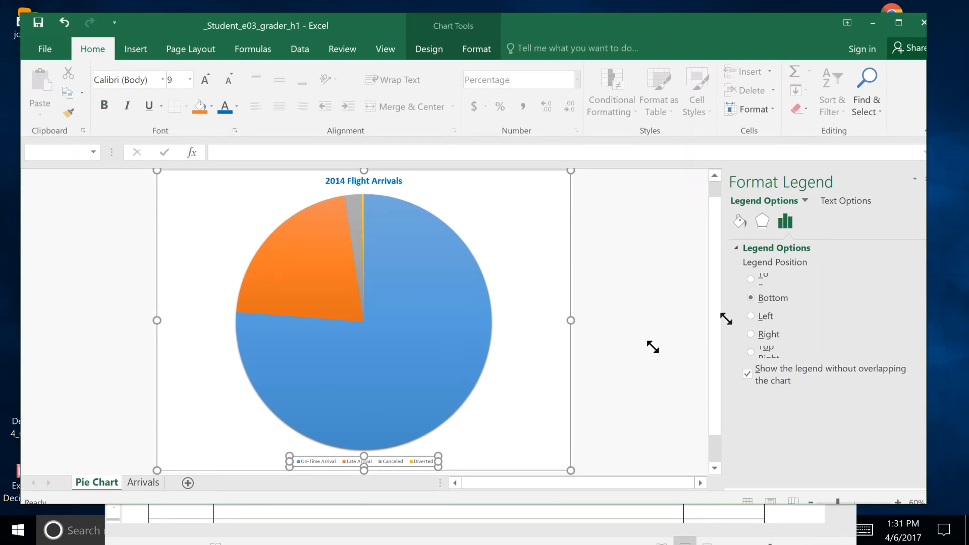
{"action": "left_click_drag", "start_coordinate": [653, 347], "coordinate": [657, 353]}
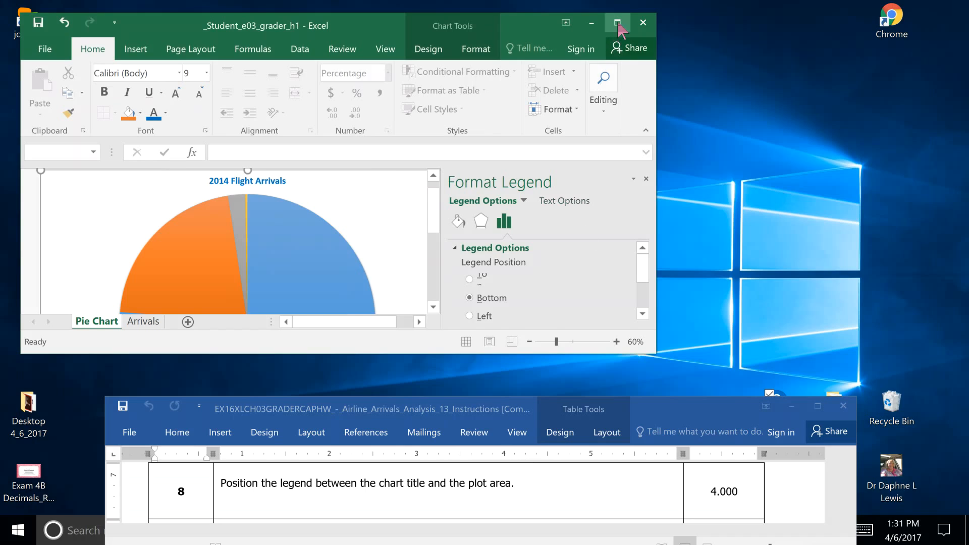
{"action": "left_click", "coordinate": [616, 22]}
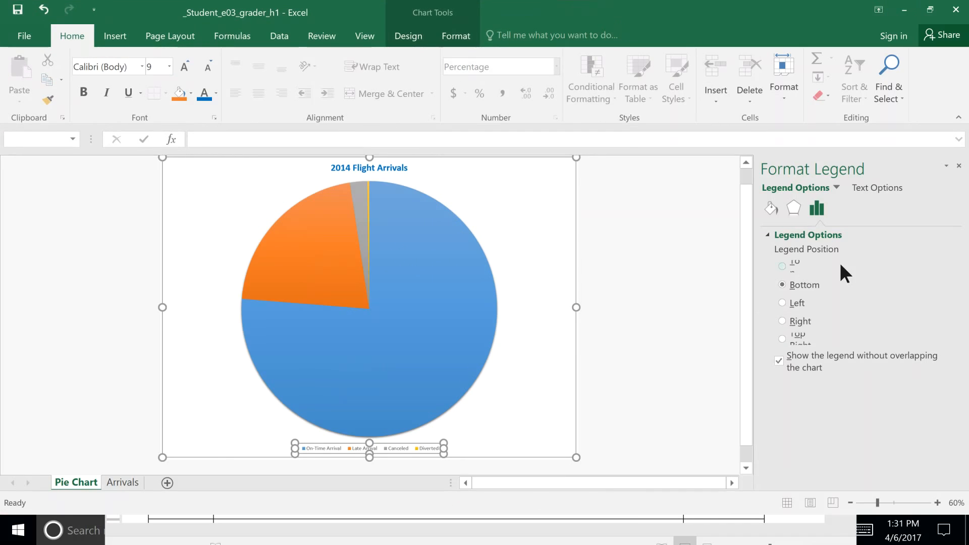
{"action": "left_click", "coordinate": [782, 263]}
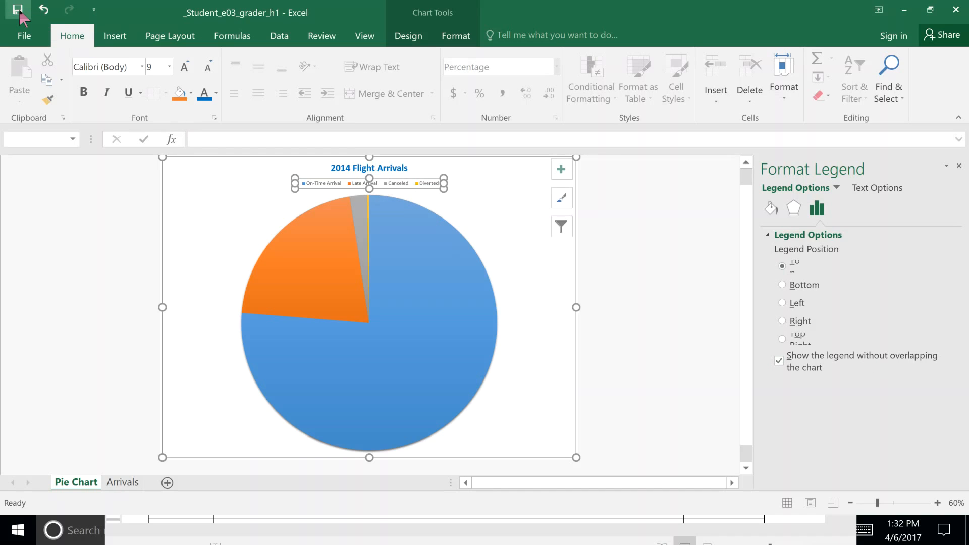
Following instruction 9 in the Word document, add data labels to the pie chart in the Best Fit position.
{"action": "left_click", "coordinate": [783, 529]}
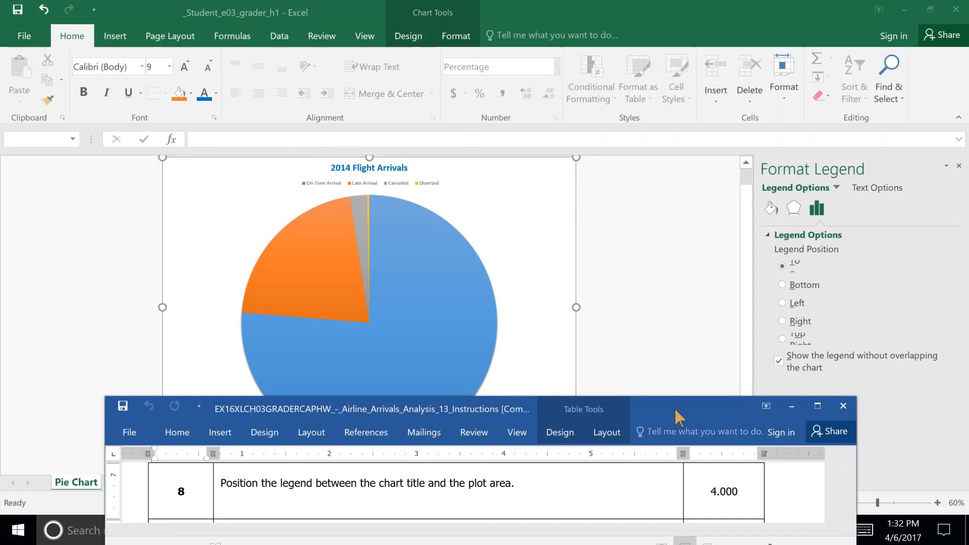
{"action": "left_click_drag", "start_coordinate": [675, 410], "coordinate": [675, 368]}
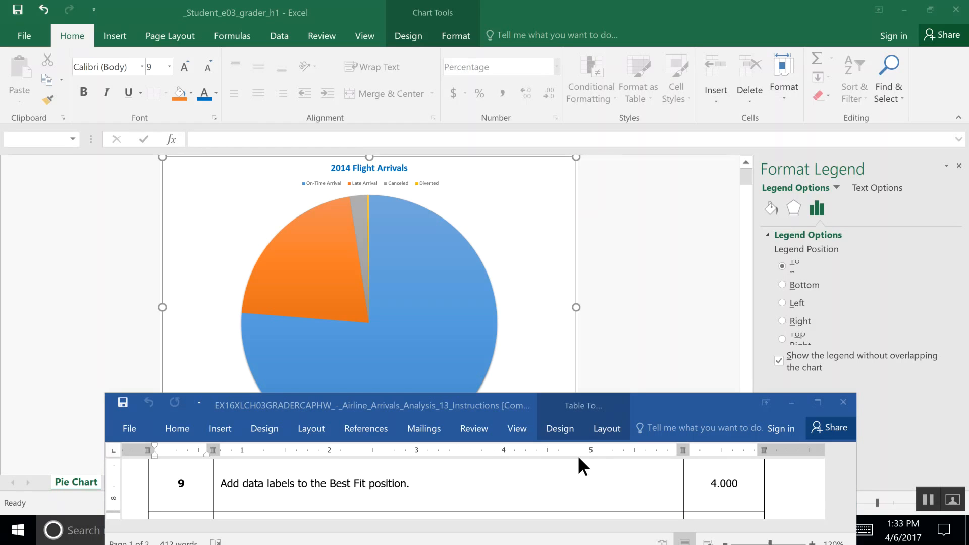
{"action": "left_click", "coordinate": [545, 266]}
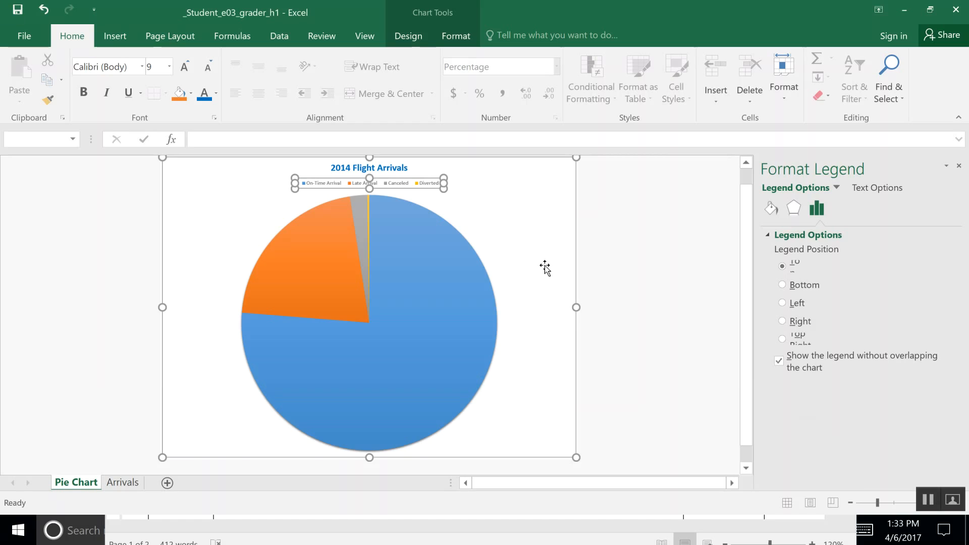
{"action": "left_click", "coordinate": [545, 267]}
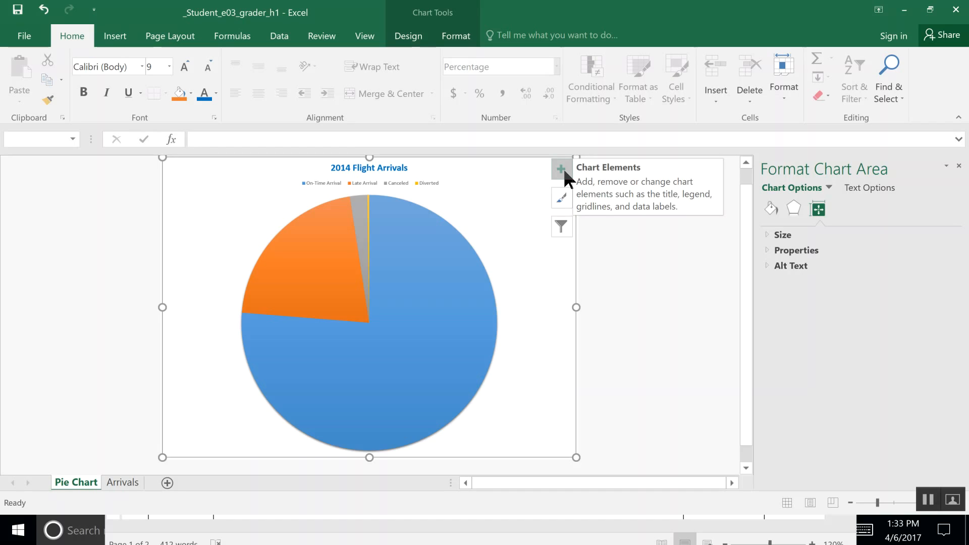
{"action": "left_click", "coordinate": [563, 168]}
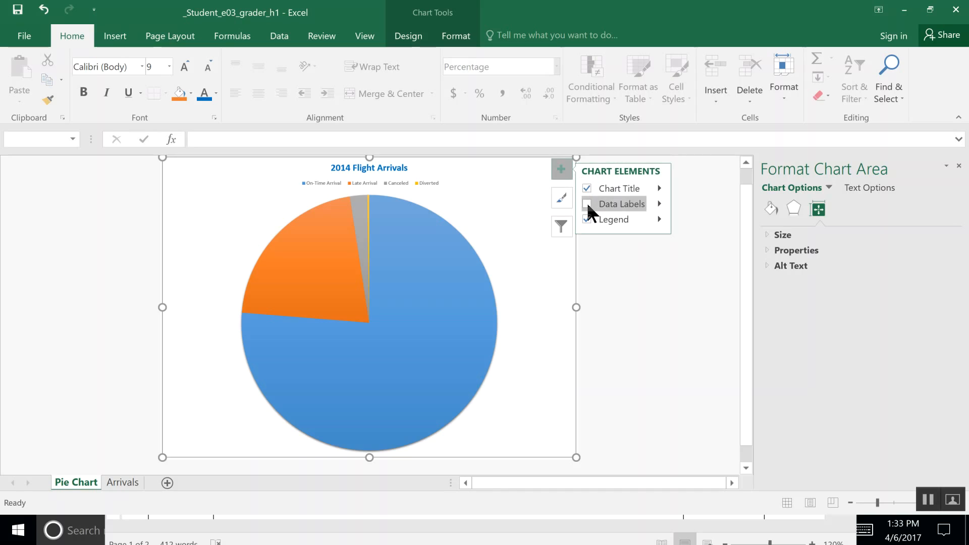
{"action": "left_click", "coordinate": [587, 202]}
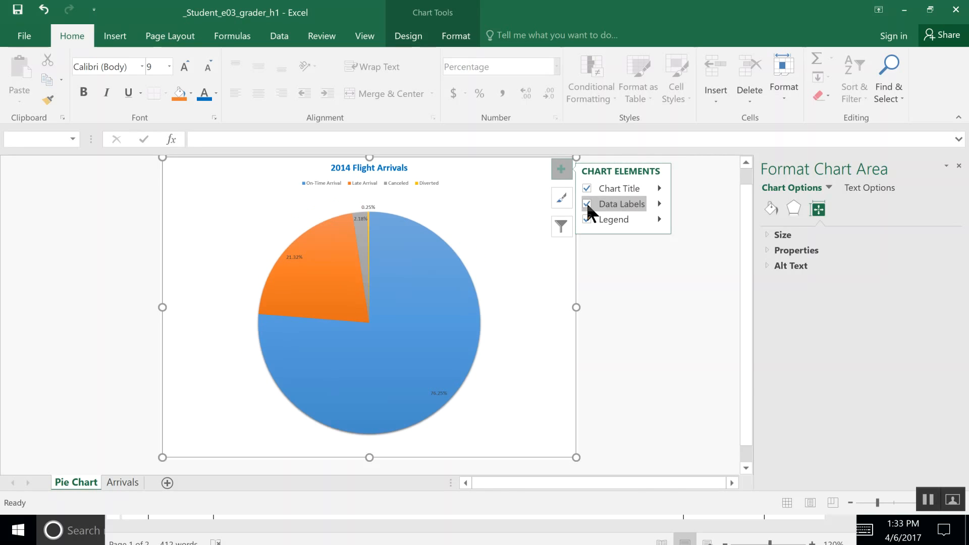
{"action": "left_click", "coordinate": [660, 203]}
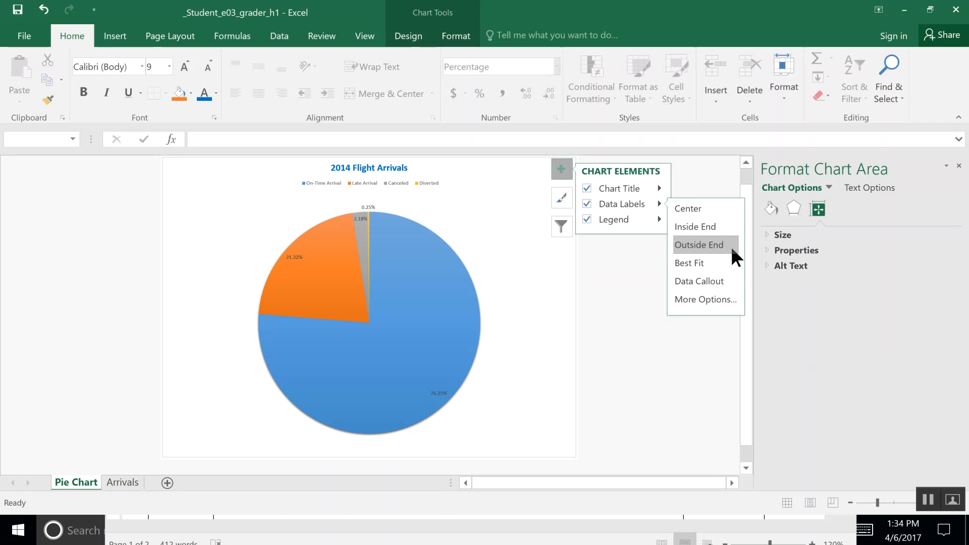
{"action": "left_click", "coordinate": [730, 249]}
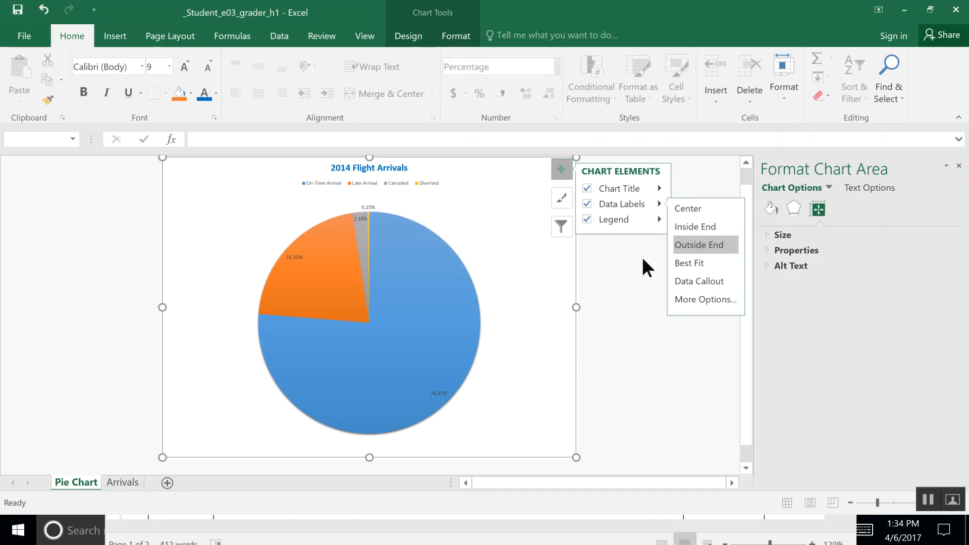
{"action": "left_click", "coordinate": [704, 260]}
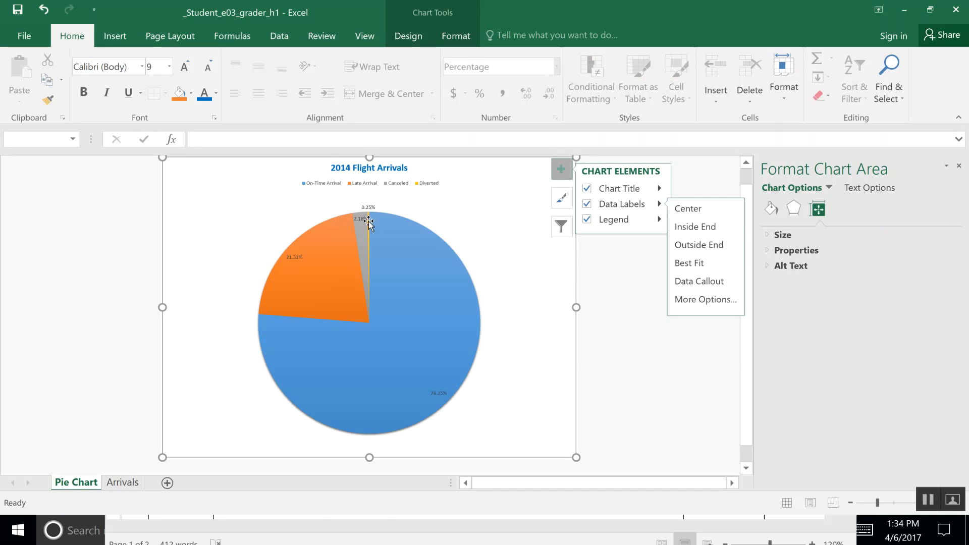
{"action": "mouse_move", "coordinate": [371, 225]}
Format all the pie chart's data labels as bold 12-pt per instruction 10, save the workbook and close the label formatting options.
{"action": "left_click", "coordinate": [851, 503]}
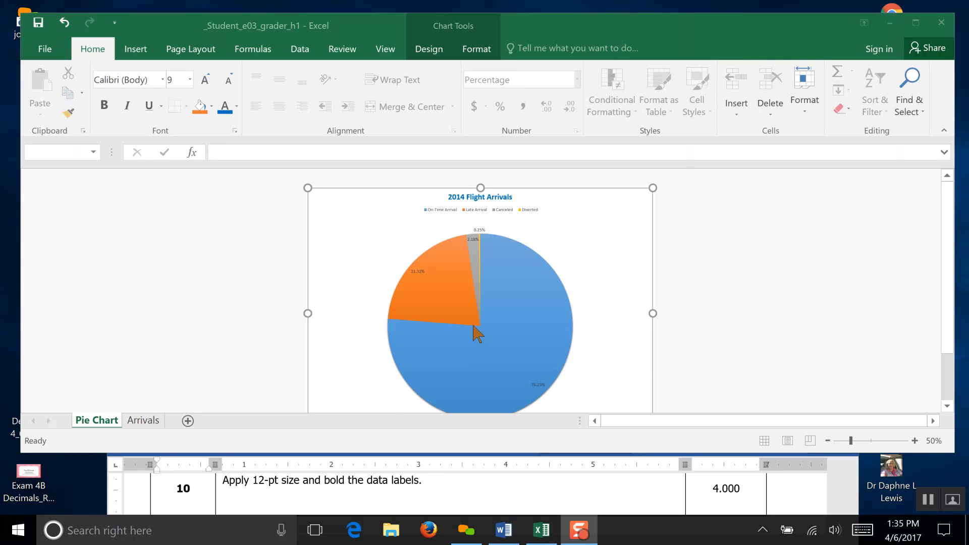
{"action": "double_click", "coordinate": [423, 274]}
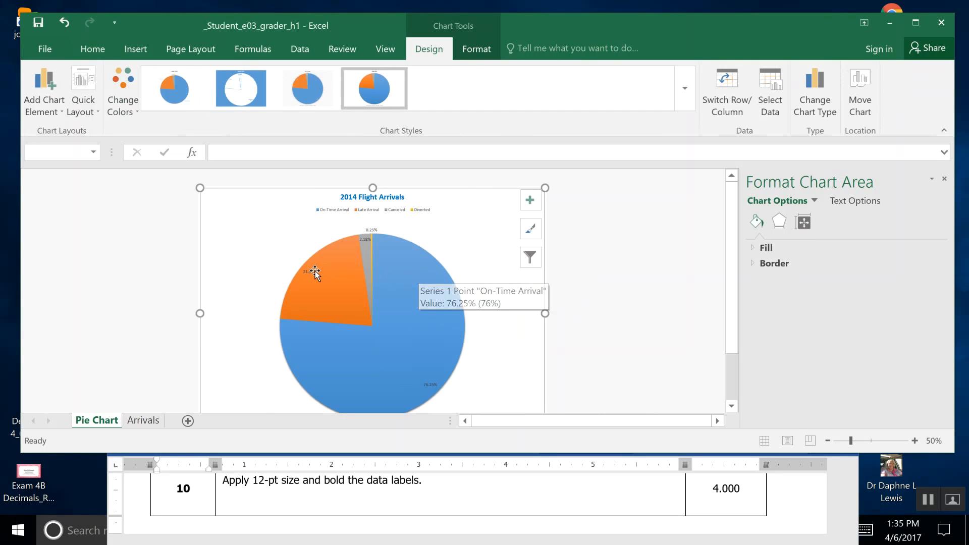
{"action": "left_click", "coordinate": [316, 273]}
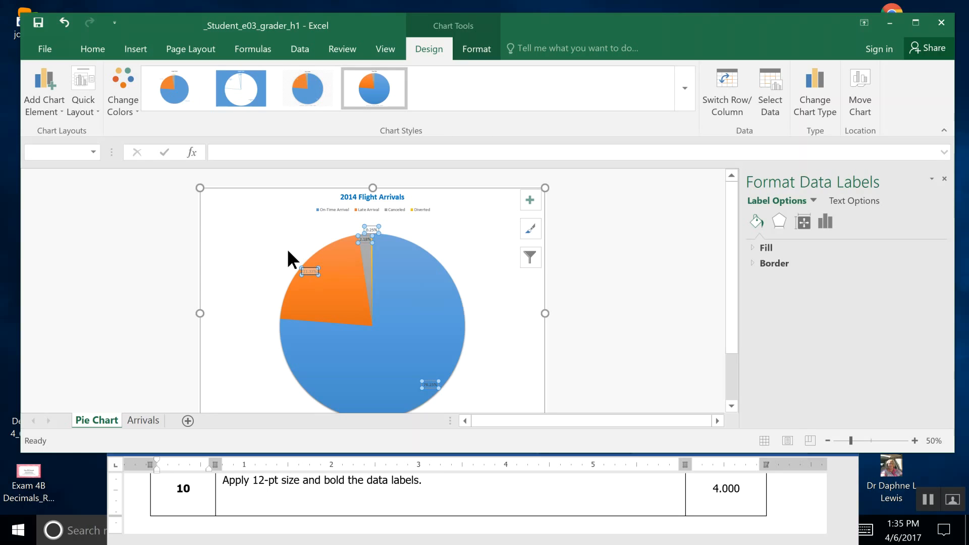
{"action": "left_click", "coordinate": [92, 51]}
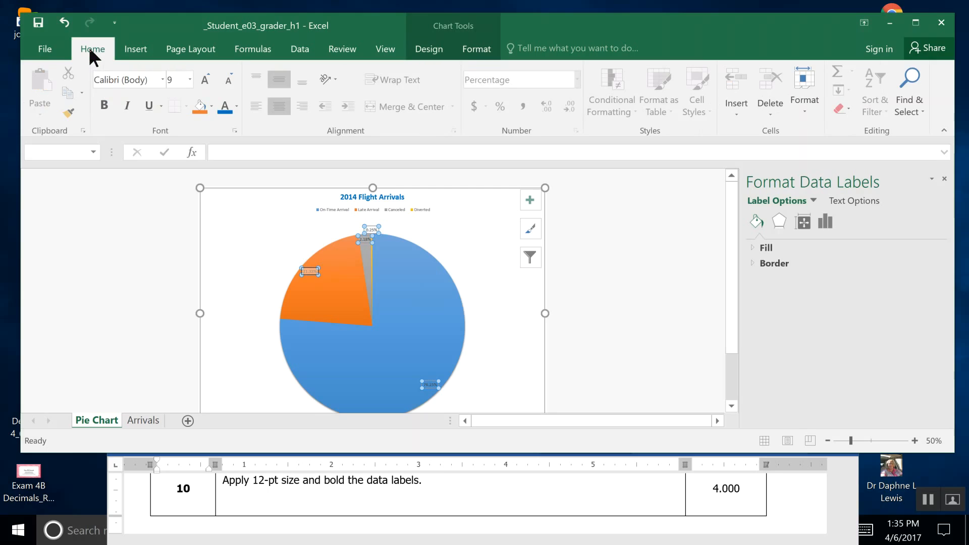
{"action": "left_click", "coordinate": [105, 105]}
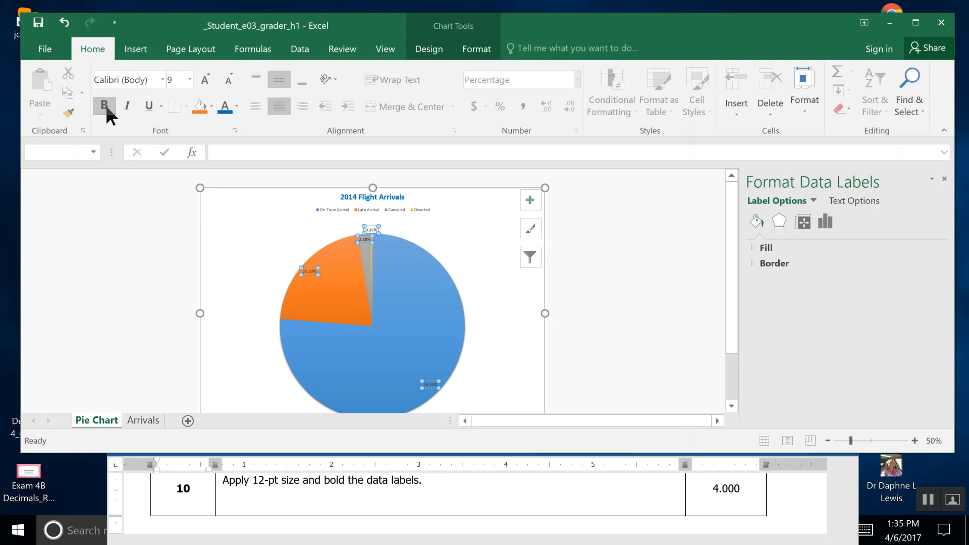
{"action": "left_click", "coordinate": [190, 81]}
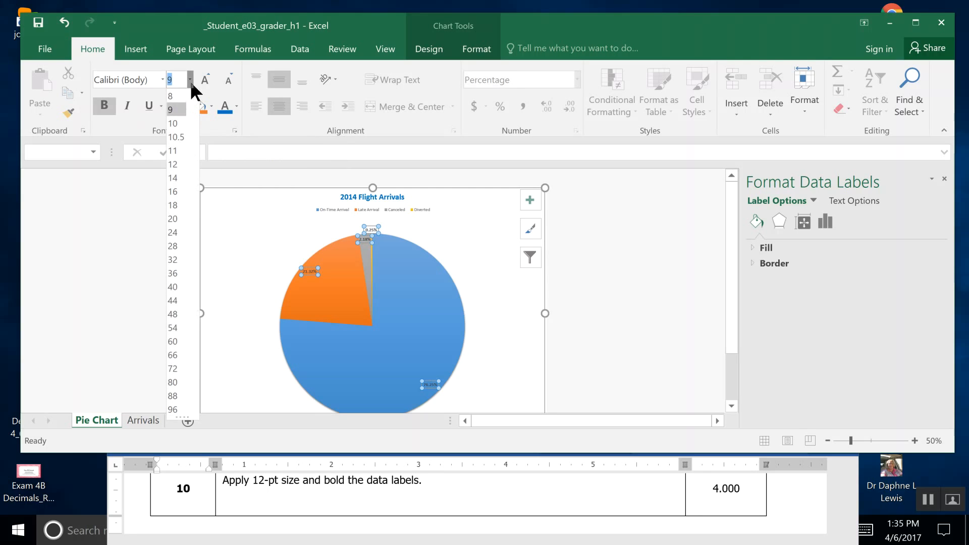
{"action": "left_click", "coordinate": [180, 164]}
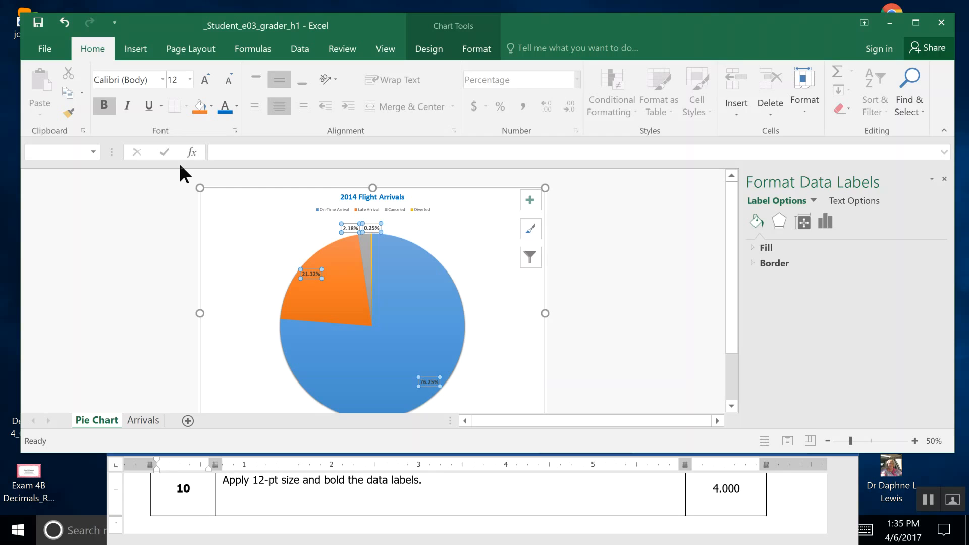
{"action": "left_click", "coordinate": [105, 105]}
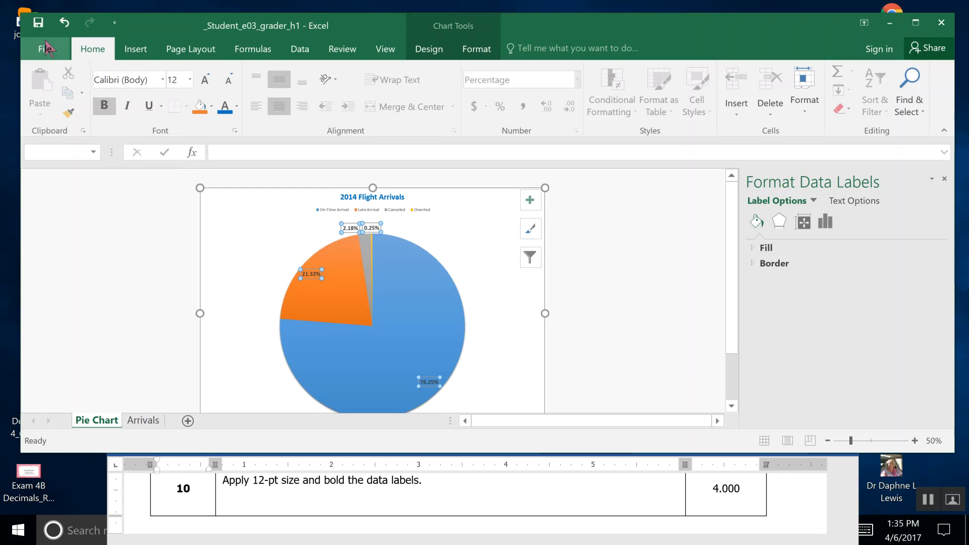
{"action": "left_click", "coordinate": [38, 22]}
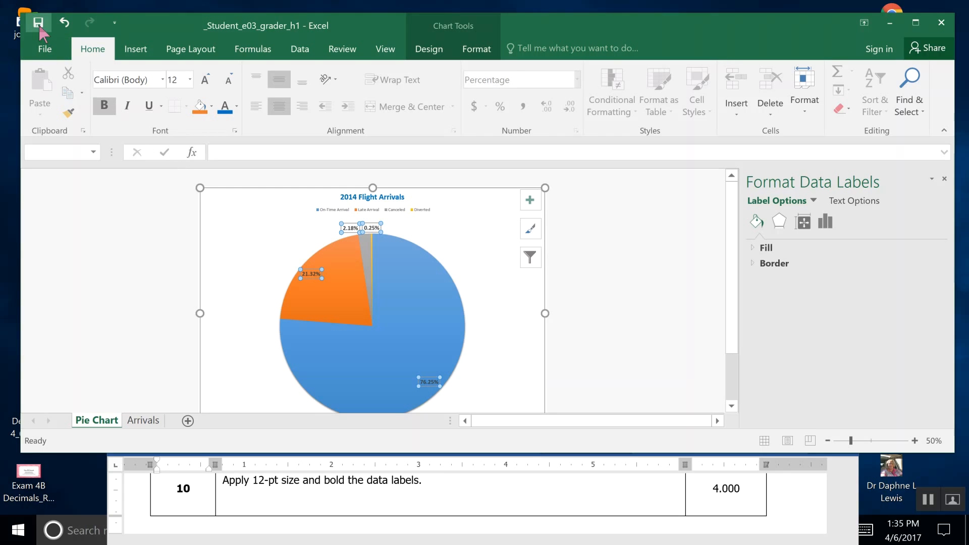
{"action": "left_click", "coordinate": [928, 498]}
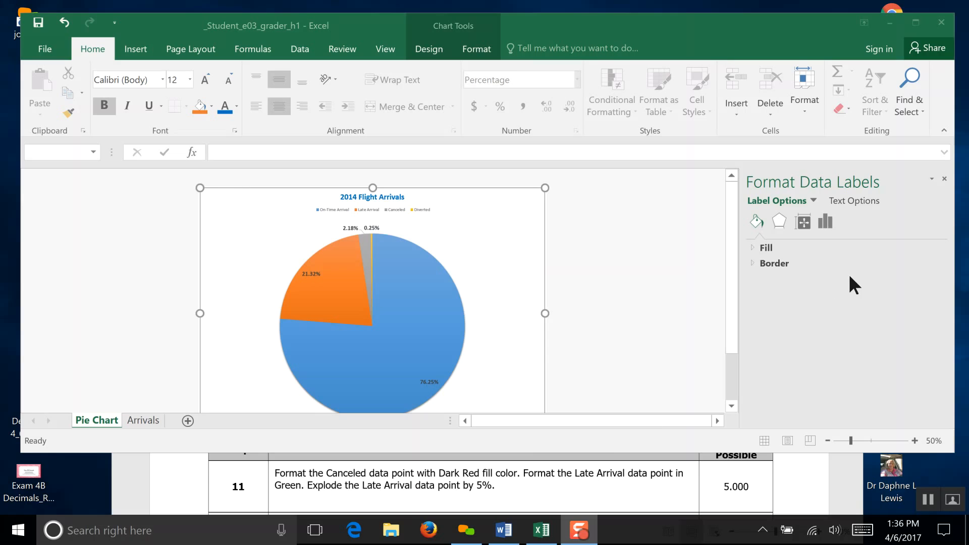
{"action": "left_click", "coordinate": [945, 177]}
{"action": "left_click", "coordinate": [946, 178]}
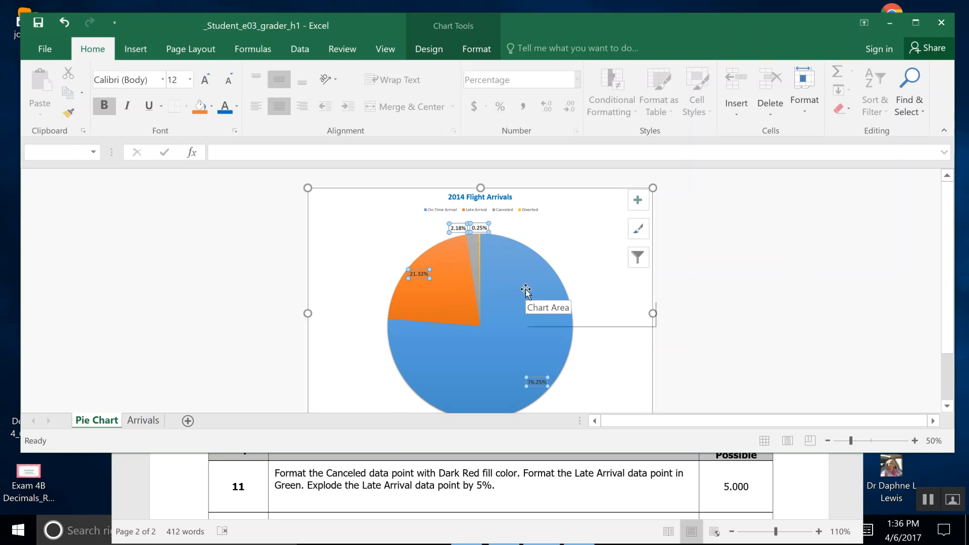
Following instruction 11, give only the Canceled slice of the pie chart a solid fill in the standard Dark Red.
{"action": "left_click", "coordinate": [472, 207]}
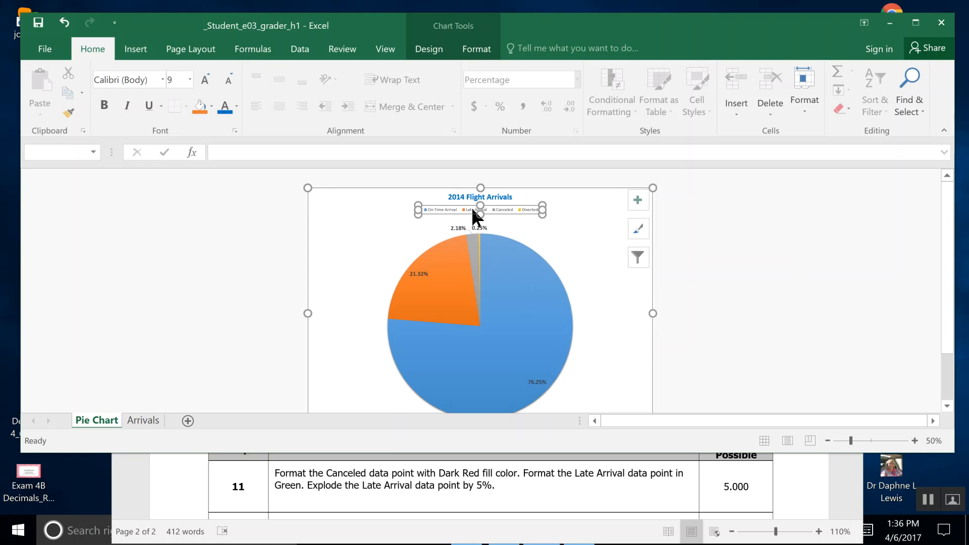
{"action": "left_click", "coordinate": [505, 210]}
{"action": "left_click", "coordinate": [474, 250]}
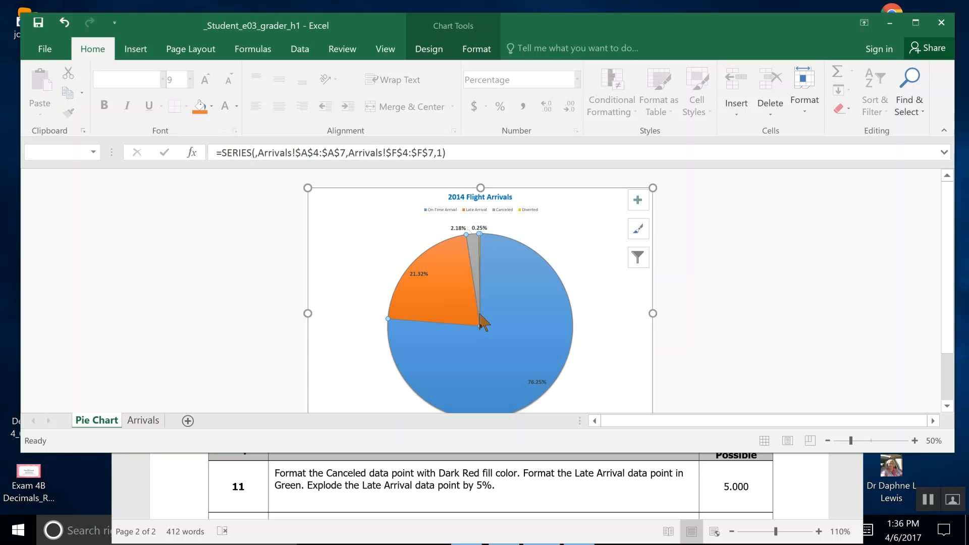
{"action": "double_click", "coordinate": [475, 257]}
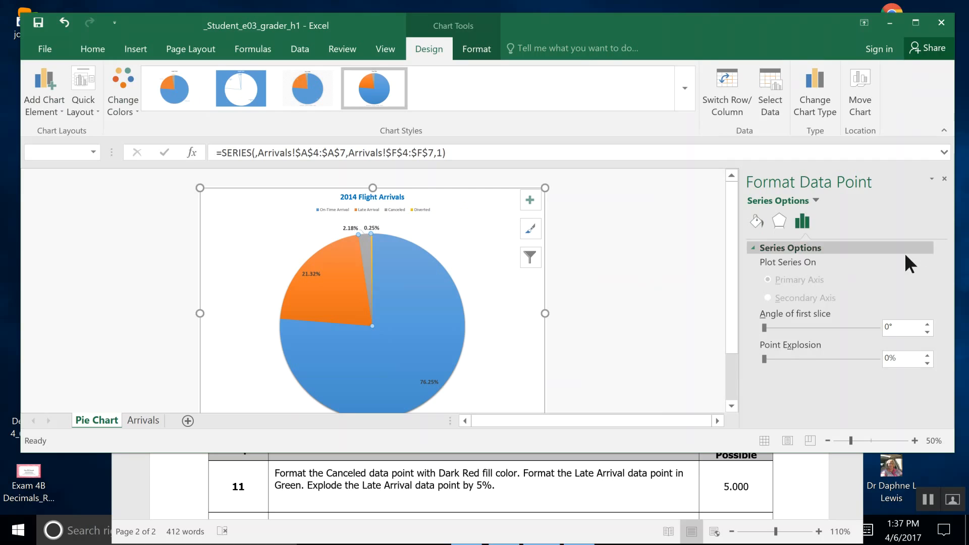
{"action": "left_click", "coordinate": [758, 222]}
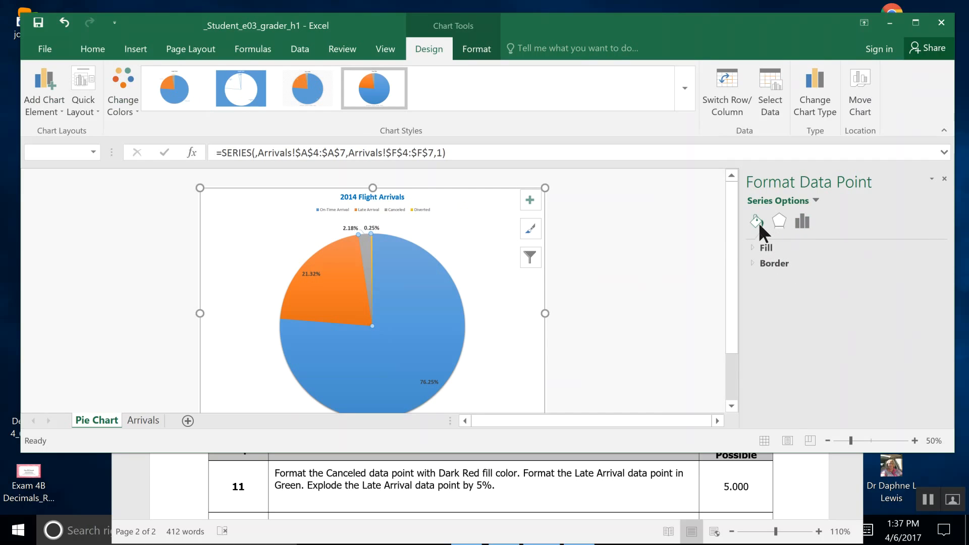
{"action": "left_click", "coordinate": [87, 60]}
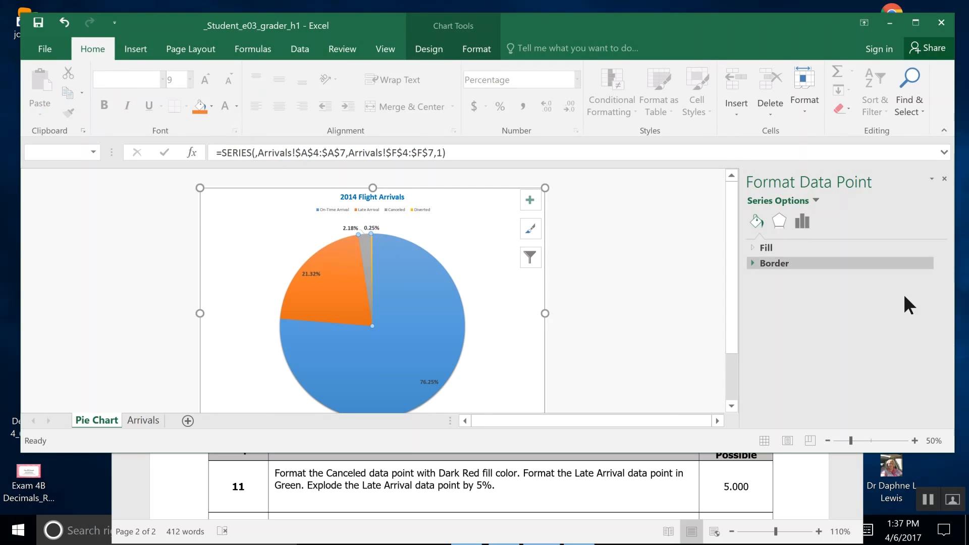
{"action": "left_click", "coordinate": [762, 248]}
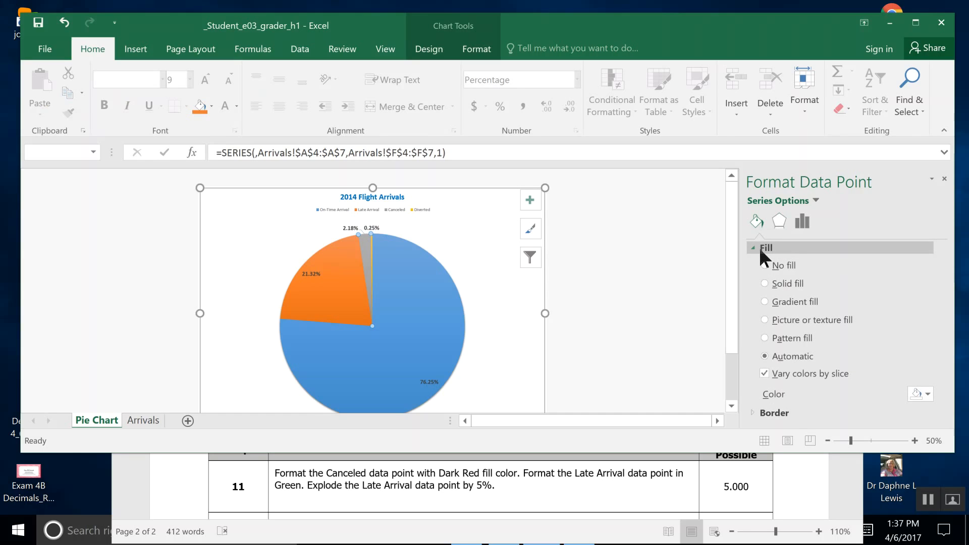
{"action": "left_click", "coordinate": [765, 282]}
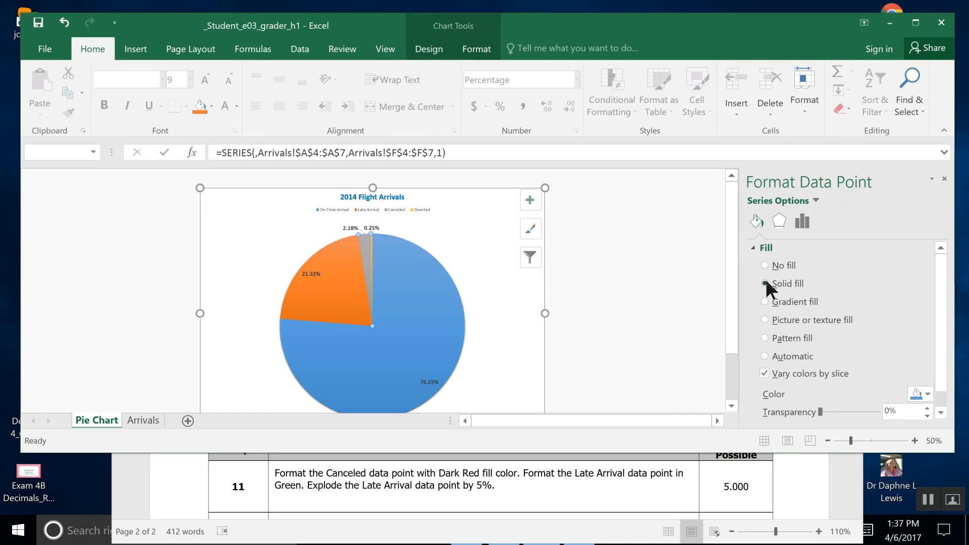
{"action": "left_click", "coordinate": [928, 394]}
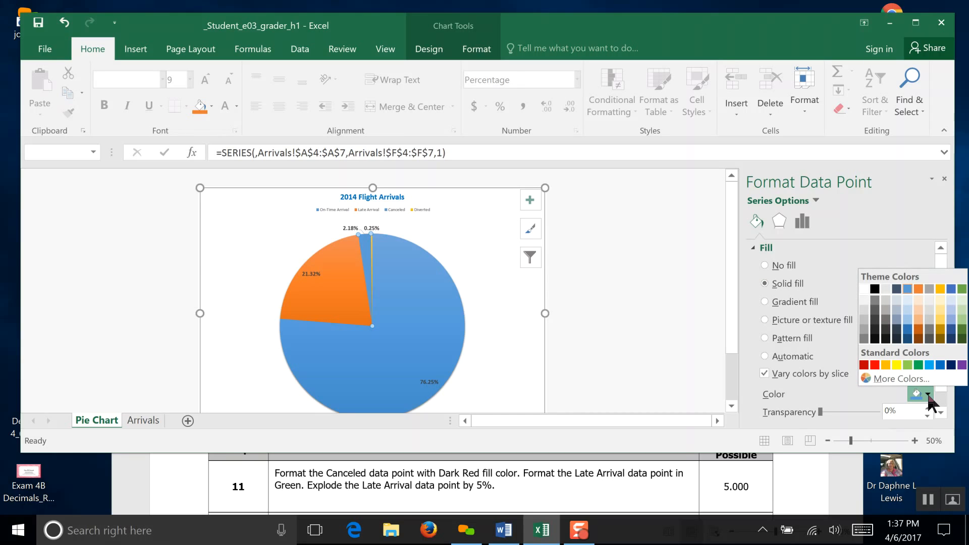
{"action": "left_click", "coordinate": [864, 366]}
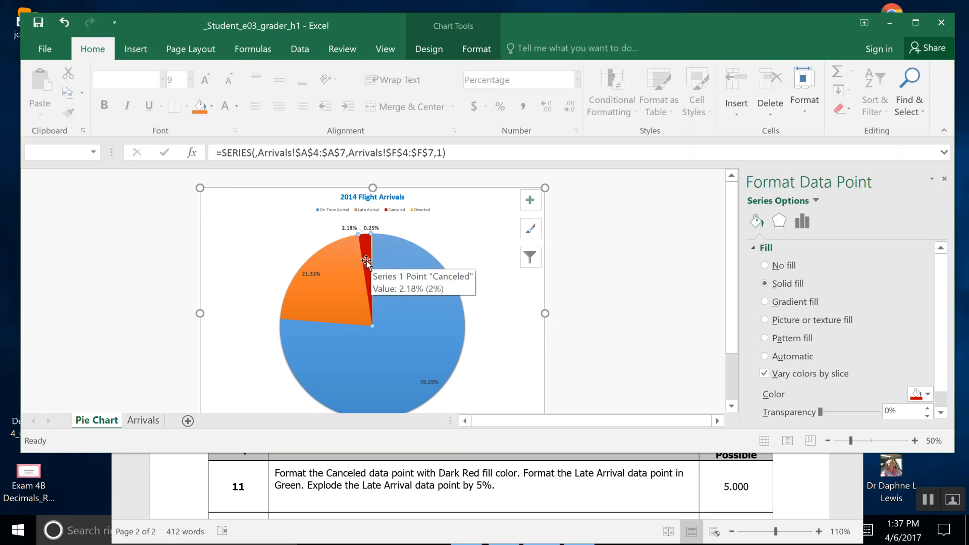
Explode only the Late Arrival slice of the pie chart by 5% and save the workbook.
{"action": "left_click", "coordinate": [334, 285]}
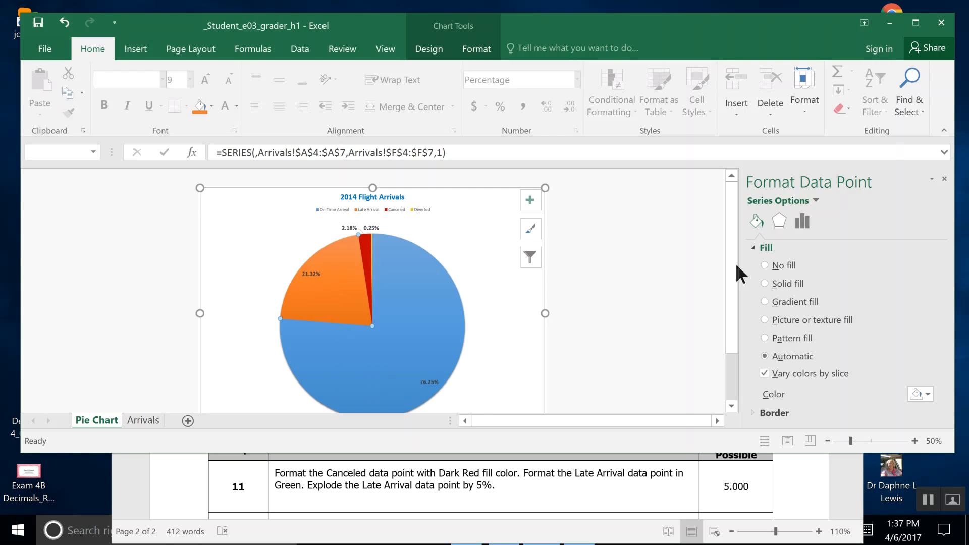
{"action": "left_click", "coordinate": [801, 222]}
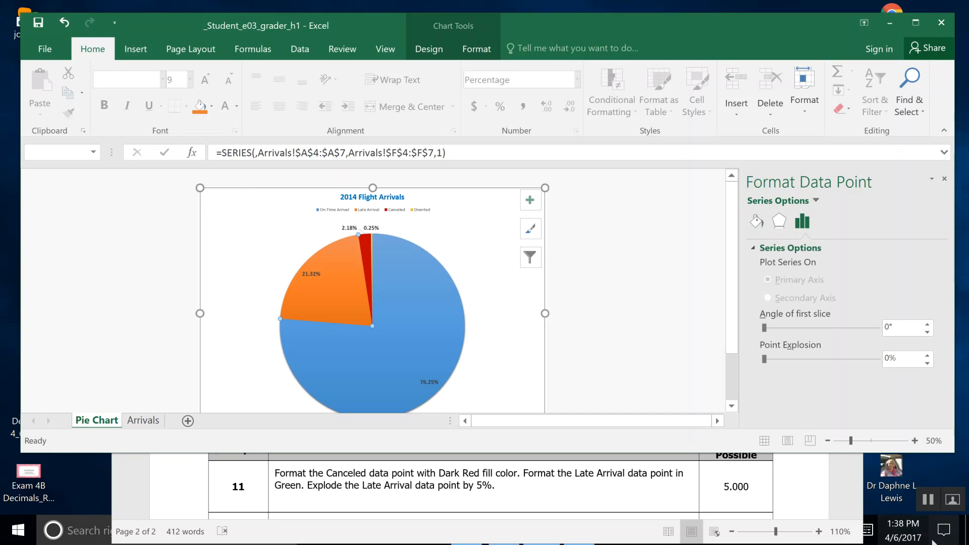
{"action": "left_click", "coordinate": [929, 500]}
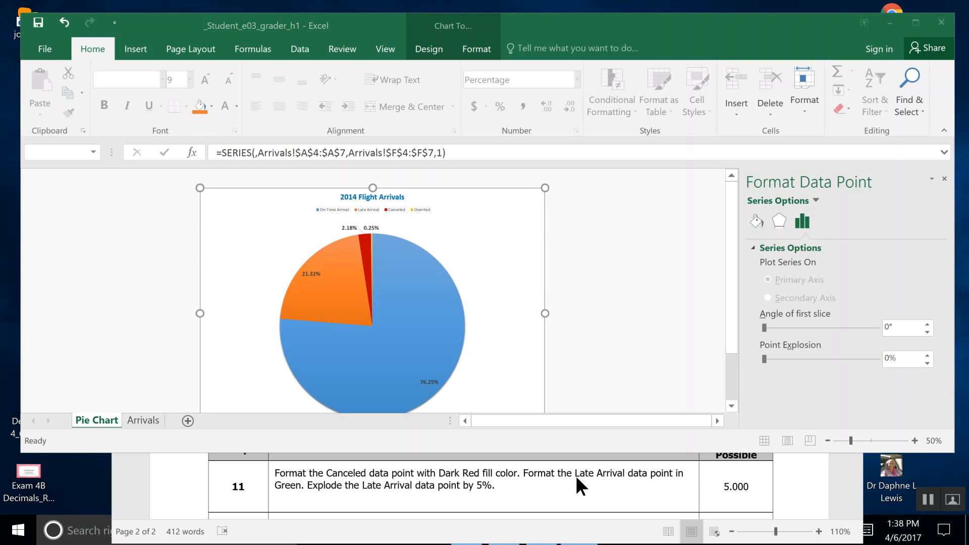
{"action": "left_click", "coordinate": [345, 277]}
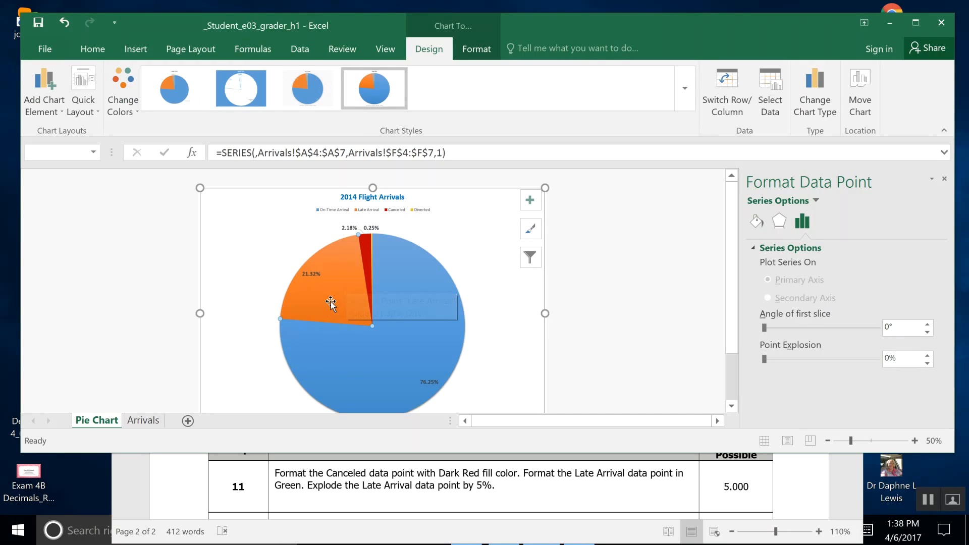
{"action": "left_click", "coordinate": [268, 264]}
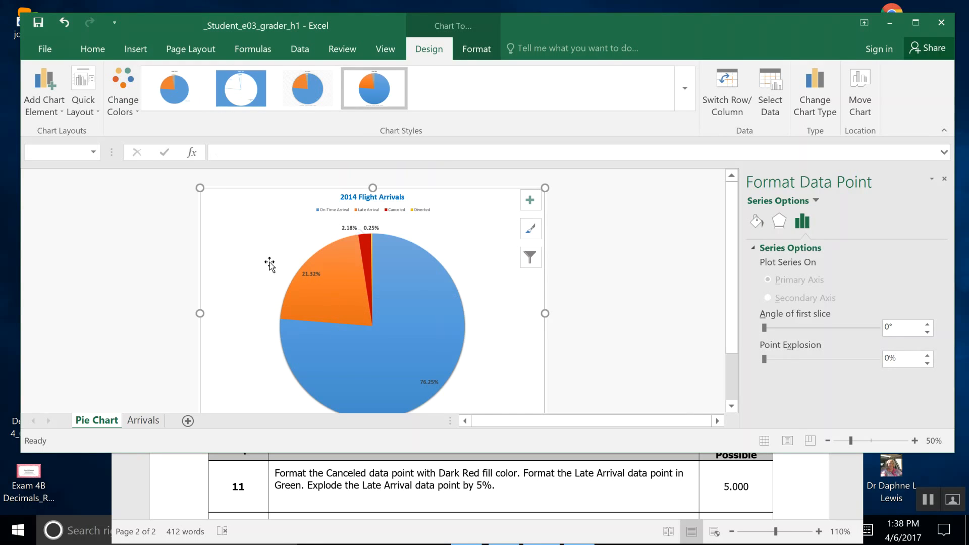
{"action": "left_click", "coordinate": [160, 293]}
{"action": "left_click", "coordinate": [343, 292]}
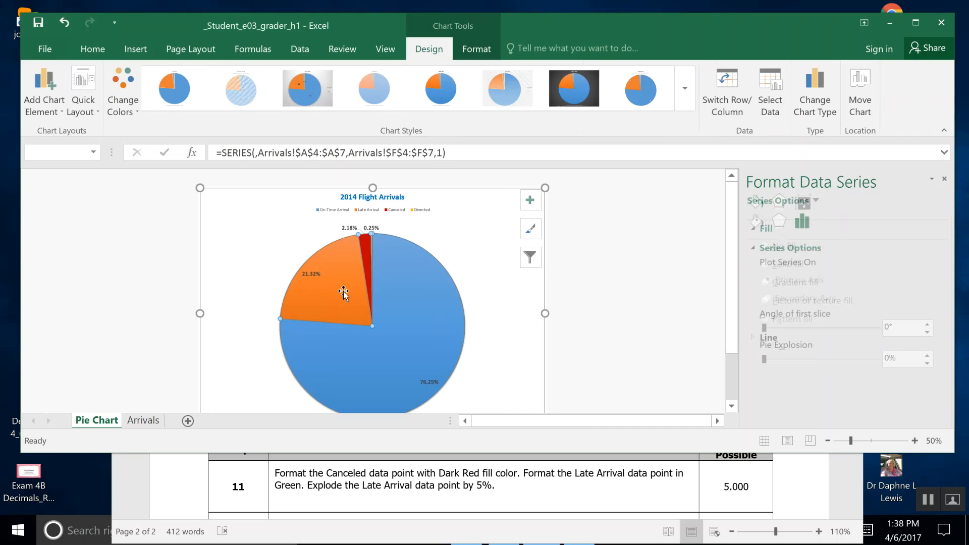
{"action": "left_click", "coordinate": [343, 291]}
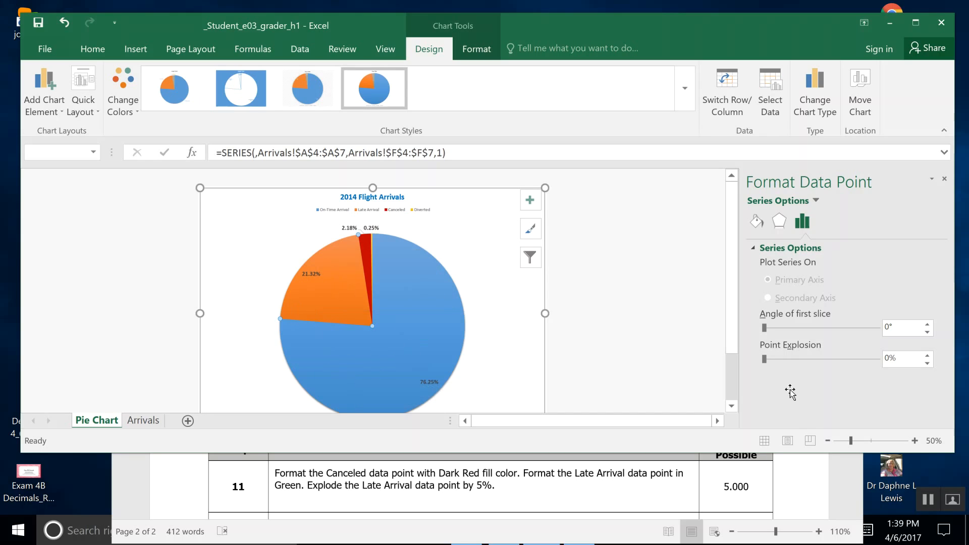
{"action": "left_click", "coordinate": [927, 355]}
{"action": "left_click", "coordinate": [927, 355]}
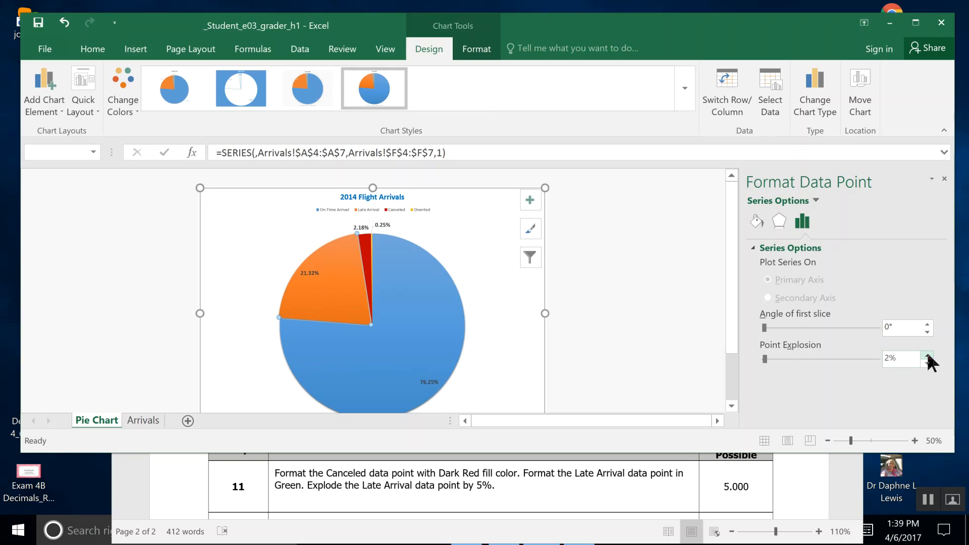
{"action": "left_click", "coordinate": [928, 355]}
{"action": "left_click", "coordinate": [928, 355]}
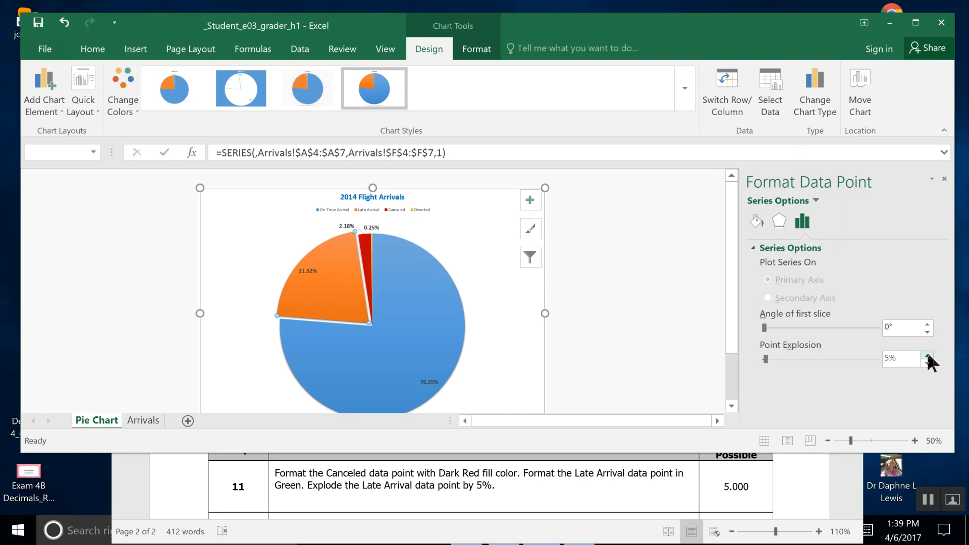
{"action": "left_click", "coordinate": [38, 24]}
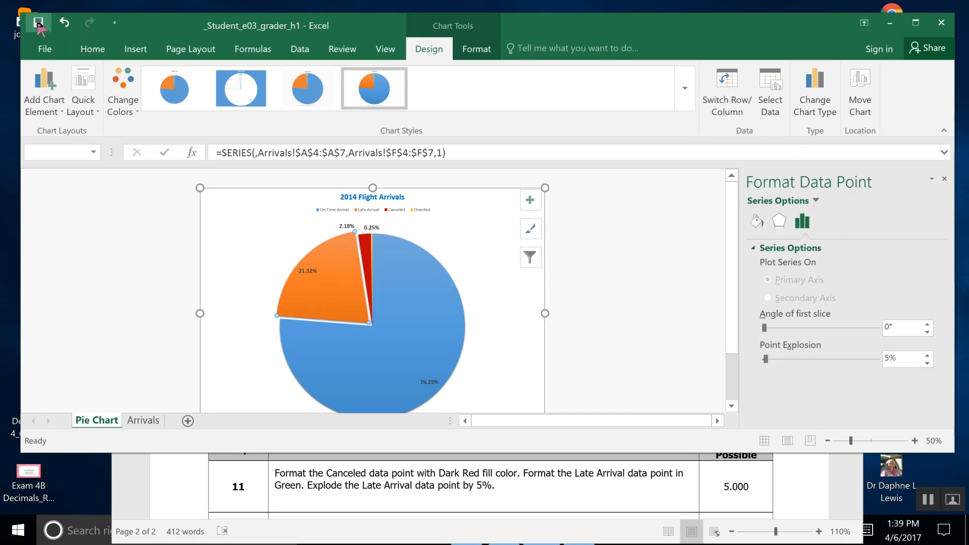
Give the exploded Late Arrival slice a solid fill in the standard Green.
{"action": "left_click", "coordinate": [927, 499]}
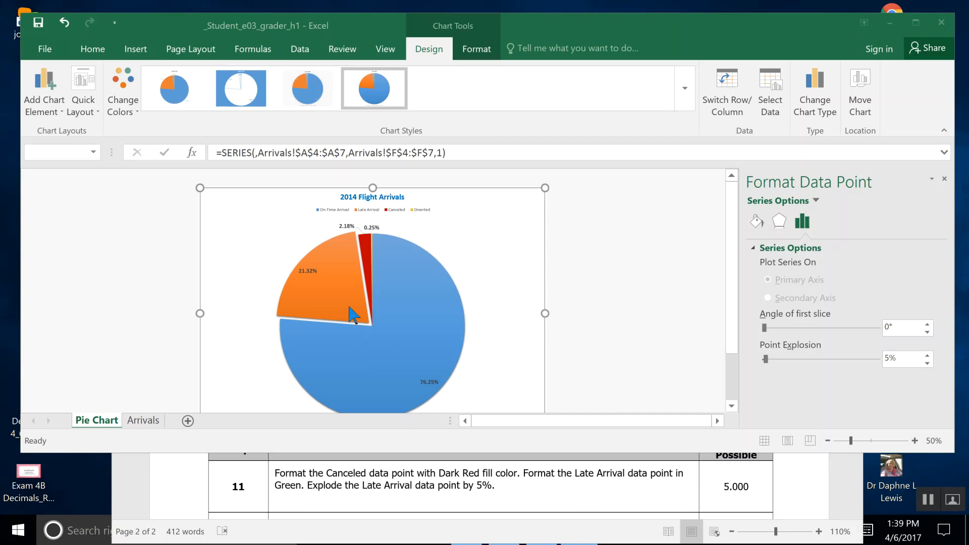
{"action": "left_click", "coordinate": [337, 287]}
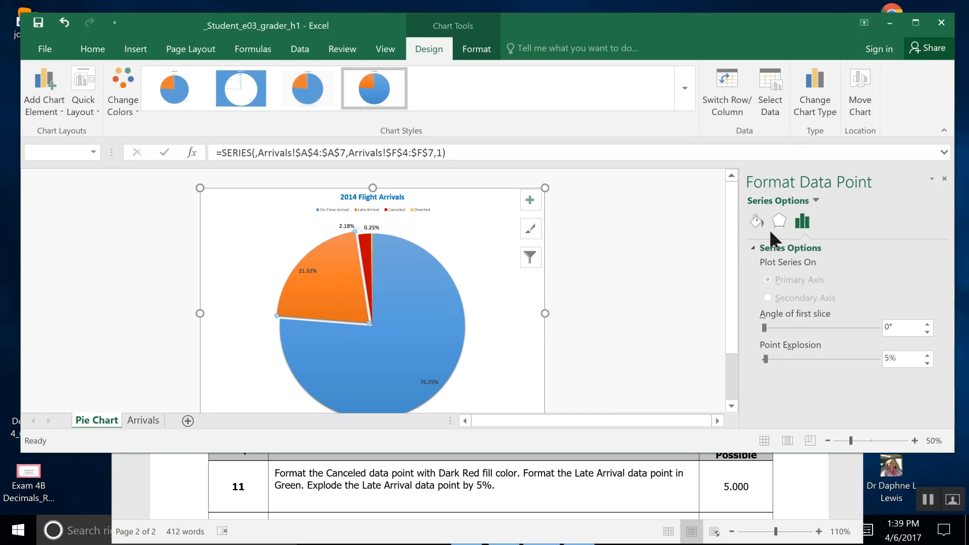
{"action": "left_click", "coordinate": [757, 221]}
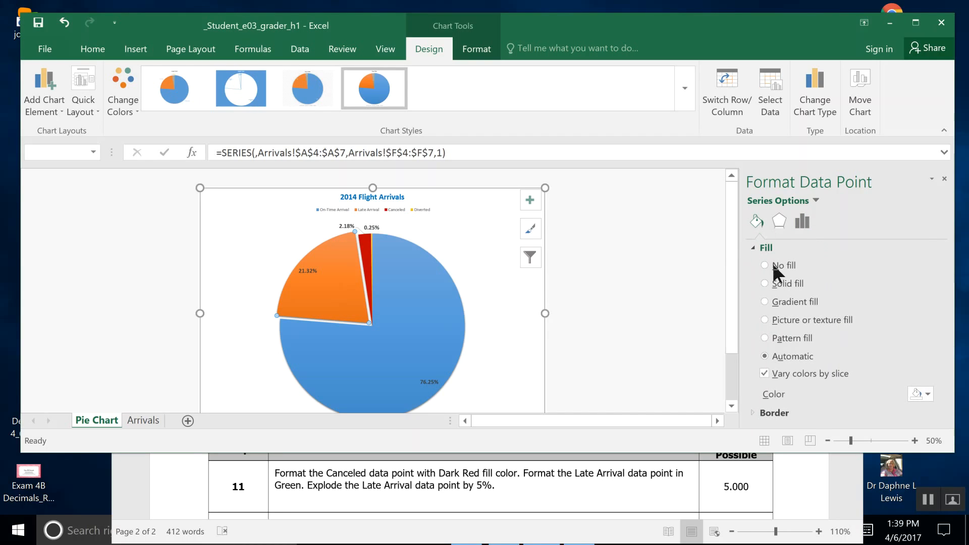
{"action": "left_click", "coordinate": [767, 282]}
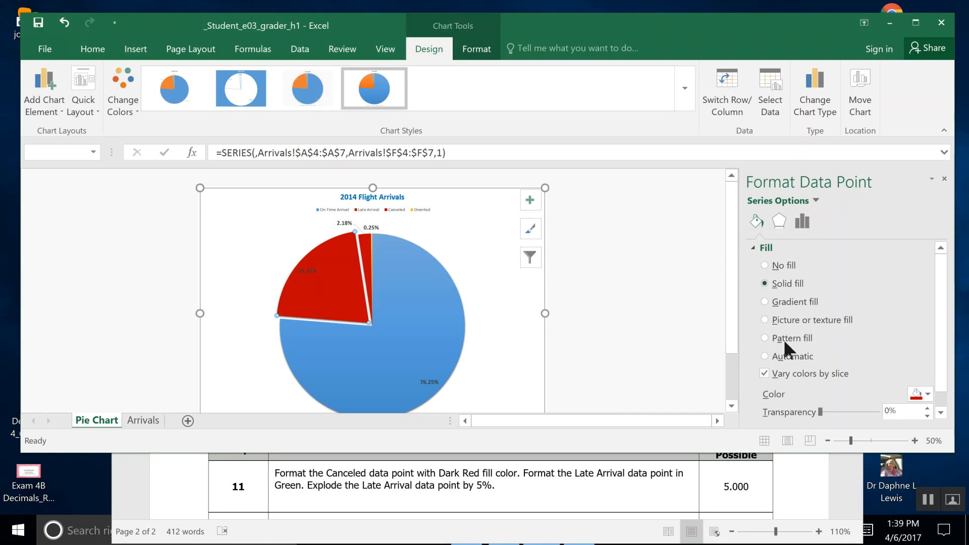
{"action": "left_click", "coordinate": [926, 393]}
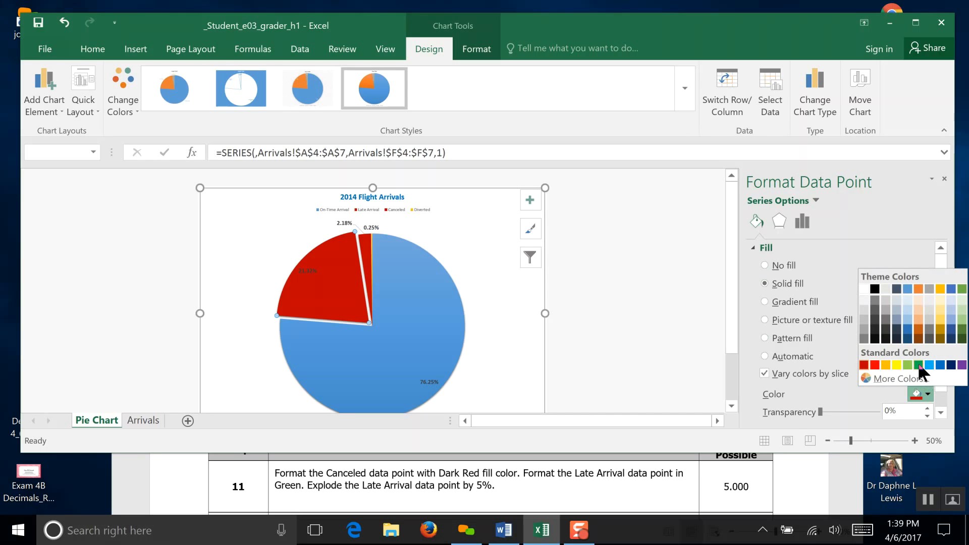
{"action": "left_click", "coordinate": [918, 365]}
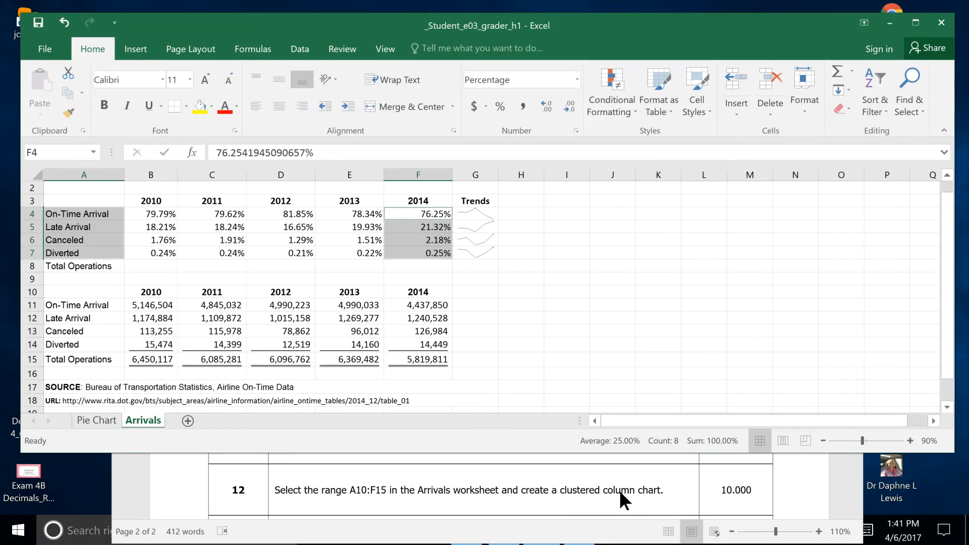
Following instruction 12, insert a clustered column chart from the range A10:F15 on the Arrivals worksheet, with the years along the category axis.
{"action": "left_click", "coordinate": [86, 423]}
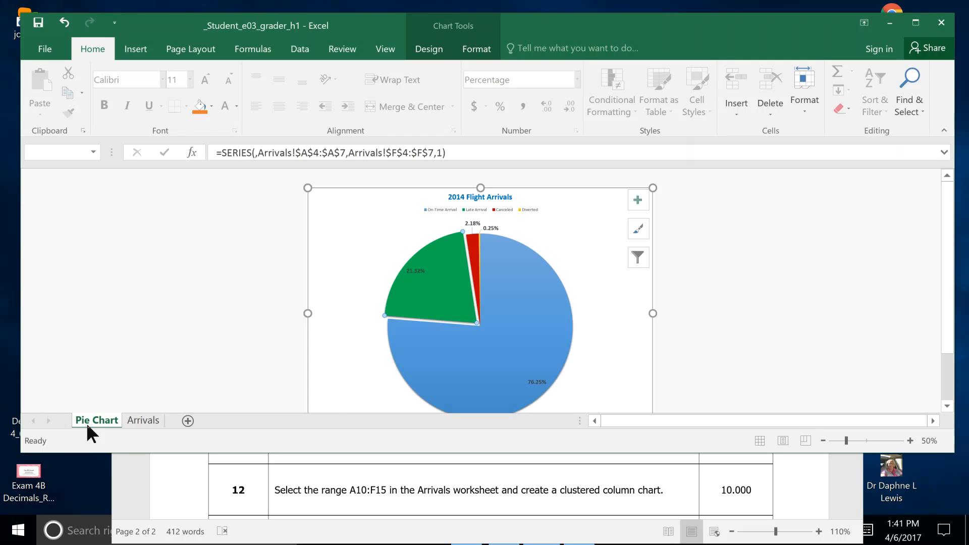
{"action": "left_click", "coordinate": [136, 420]}
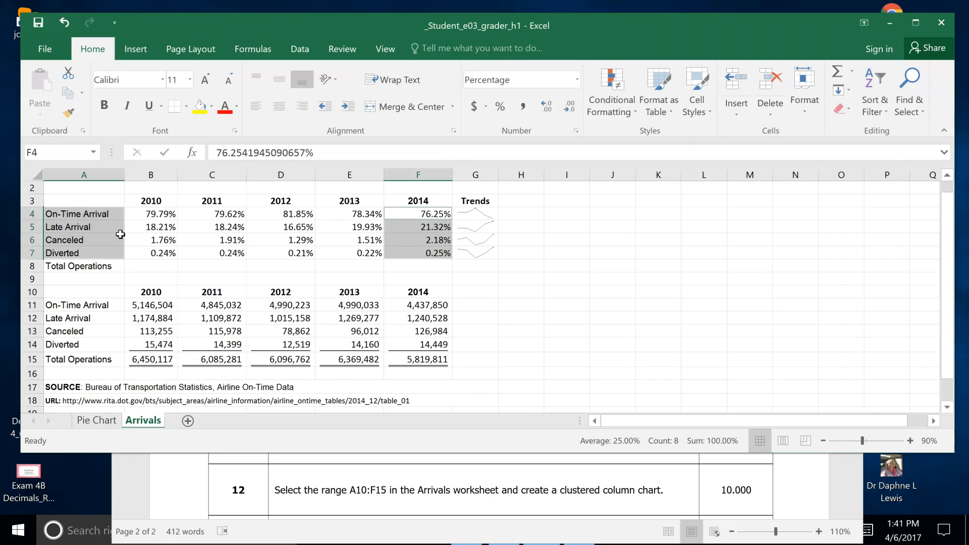
{"action": "left_click", "coordinate": [90, 290]}
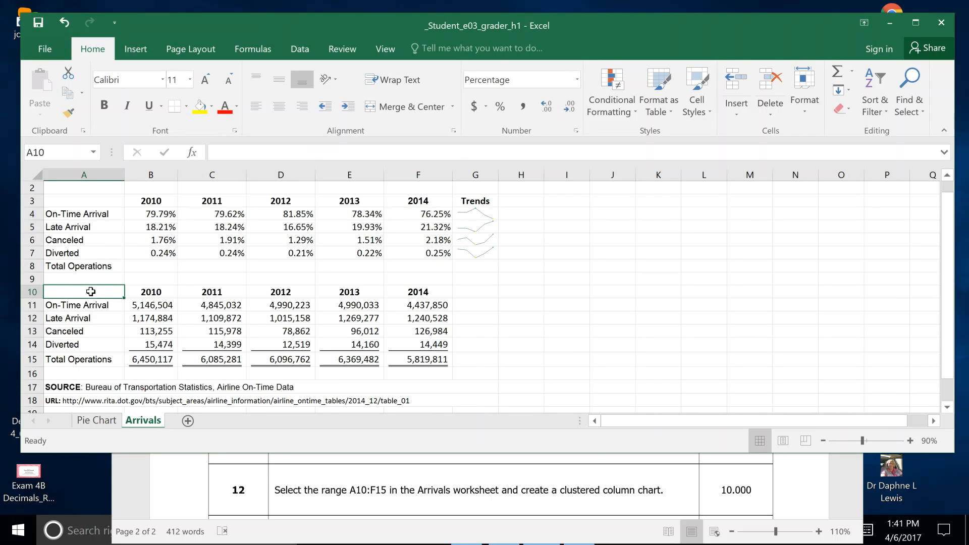
{"action": "left_click_drag", "start_coordinate": [91, 291], "coordinate": [409, 360]}
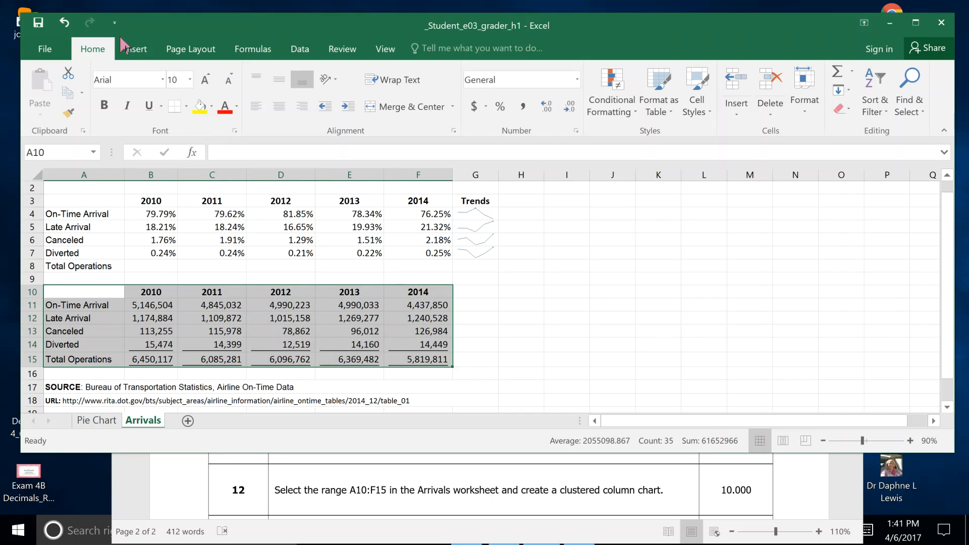
{"action": "left_click", "coordinate": [129, 51]}
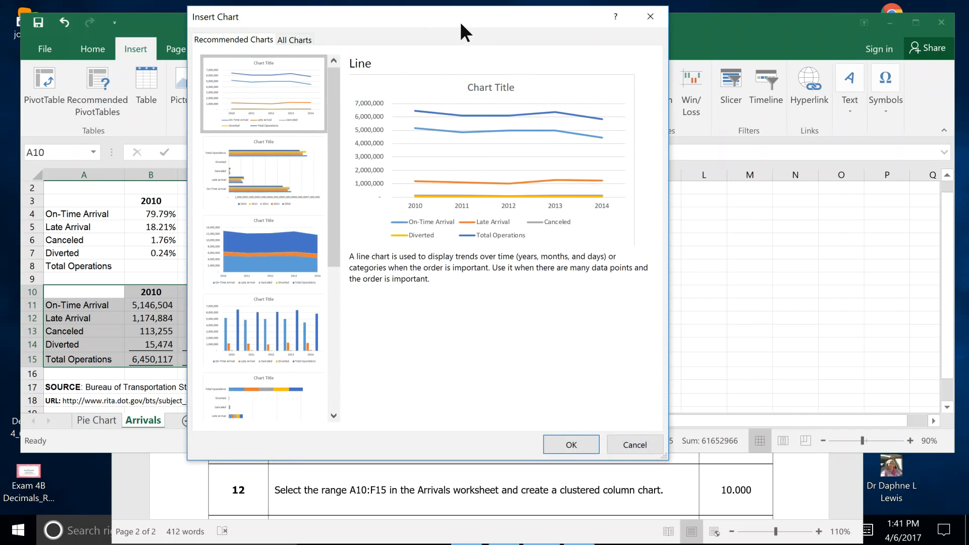
{"action": "left_click_drag", "start_coordinate": [451, 13], "coordinate": [572, 21]}
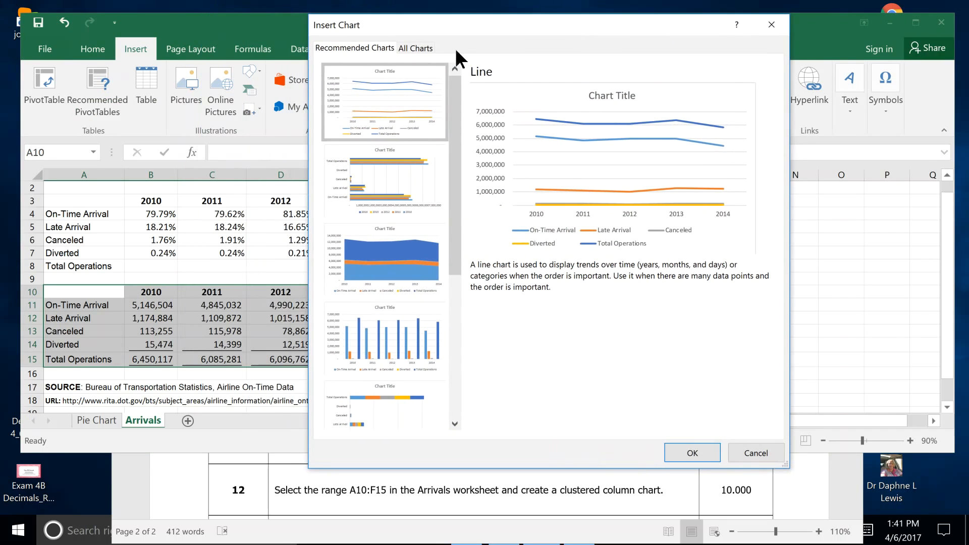
{"action": "left_click", "coordinate": [407, 46]}
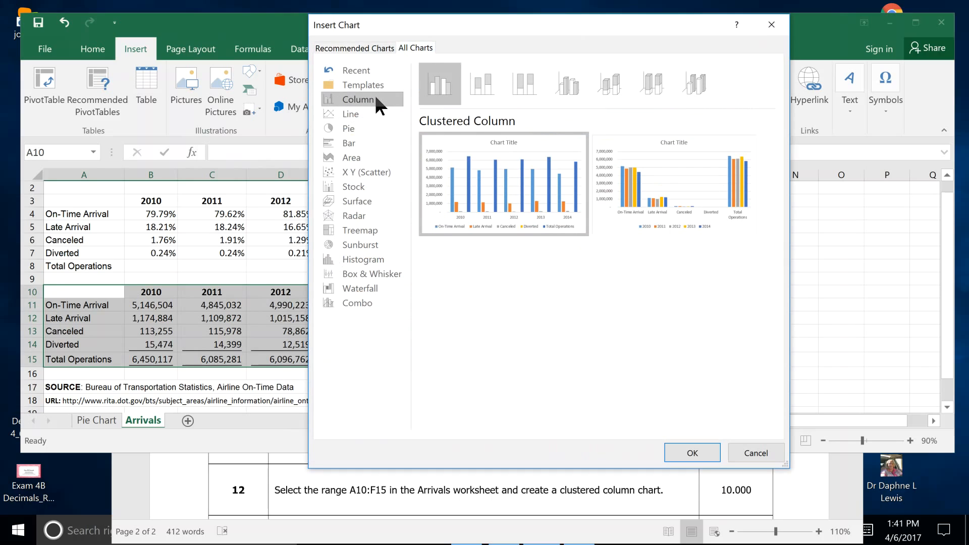
{"action": "mouse_move", "coordinate": [424, 222]}
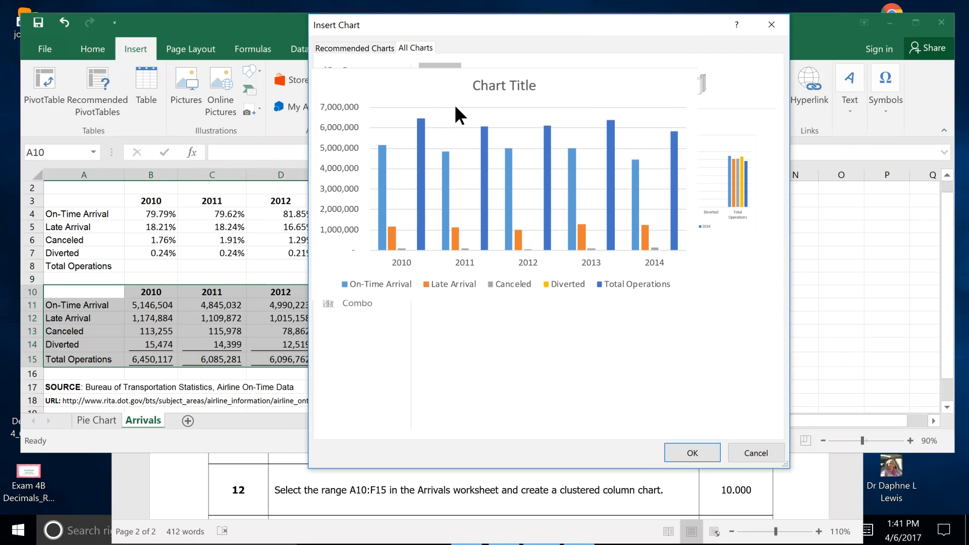
{"action": "double_click", "coordinate": [449, 78]}
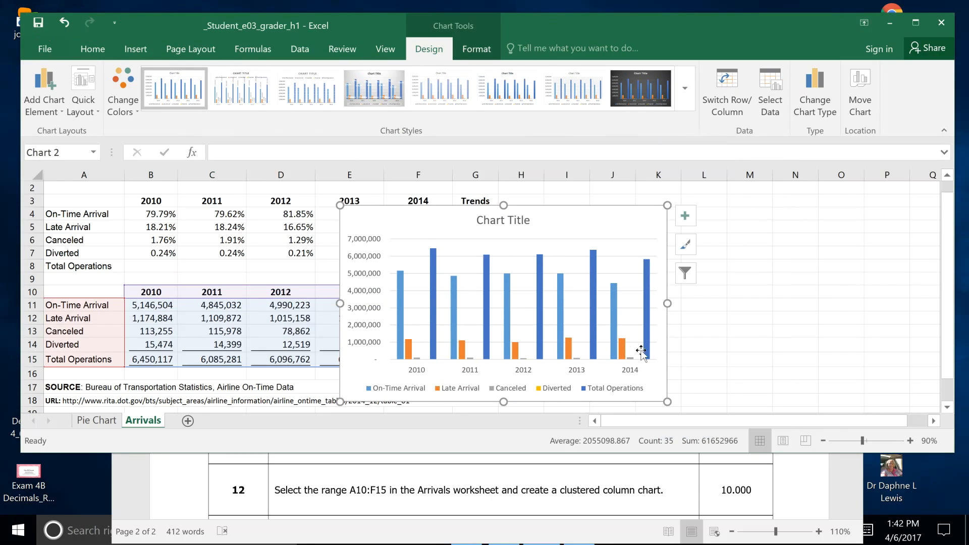
Read instruction 13 in the Word document for the column chart's title, and return to the Excel workbook.
{"action": "left_click", "coordinate": [831, 495]}
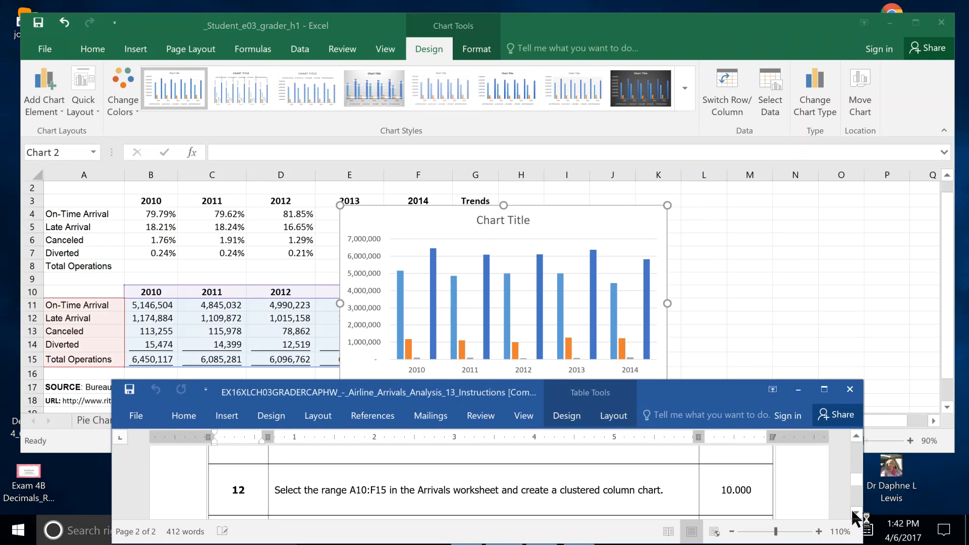
{"action": "left_click", "coordinate": [853, 510]}
{"action": "left_click", "coordinate": [852, 510]}
{"action": "left_click", "coordinate": [853, 510]}
{"action": "left_click", "coordinate": [853, 510]}
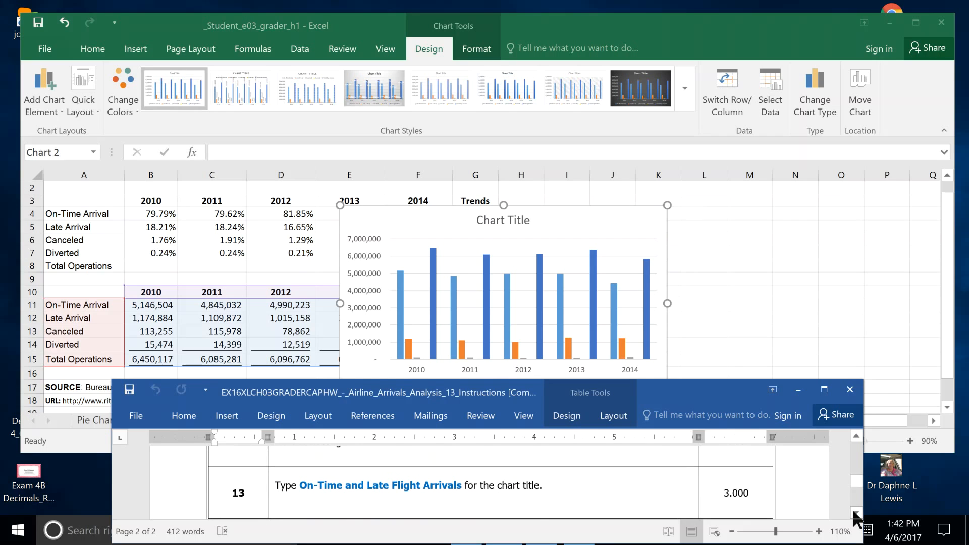
{"action": "left_click", "coordinate": [888, 320]}
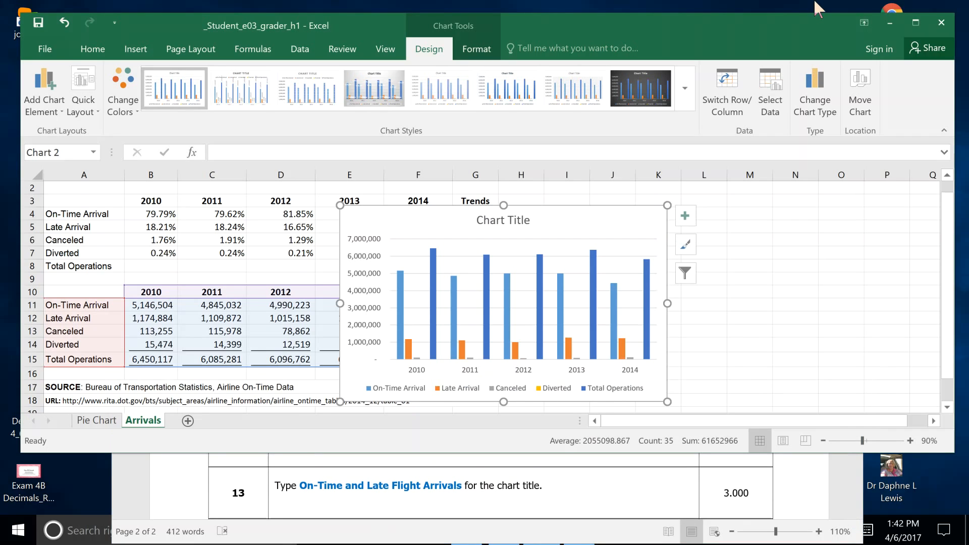
{"action": "mouse_move", "coordinate": [804, 29]}
{"action": "left_mouse_down"}
{"action": "mouse_move", "coordinate": [750, 364]}
{"action": "mouse_move", "coordinate": [741, 516]}
{"action": "mouse_move", "coordinate": [814, 151]}
{"action": "mouse_move", "coordinate": [806, 23]}
{"action": "left_mouse_up"}
{"action": "left_click", "coordinate": [79, 536]}
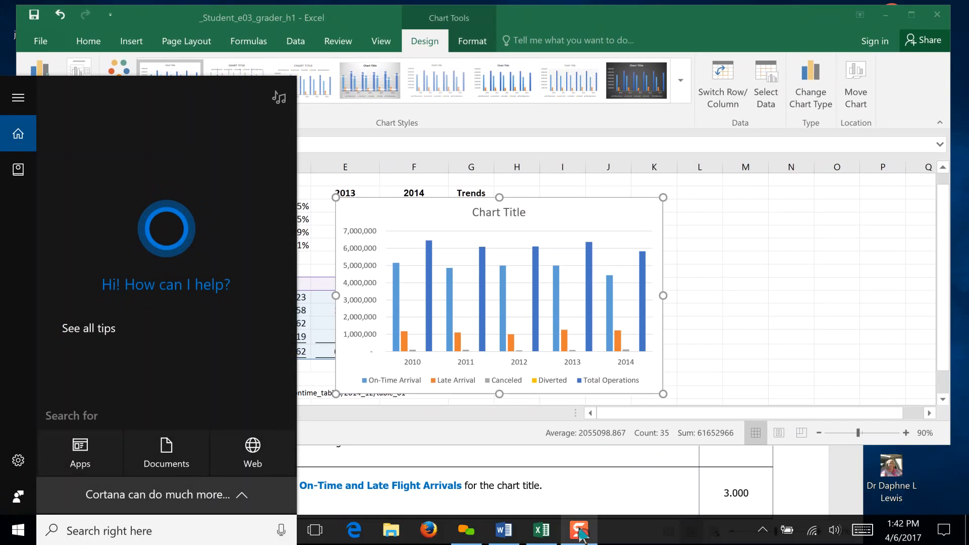
{"action": "mouse_move", "coordinate": [581, 534]}
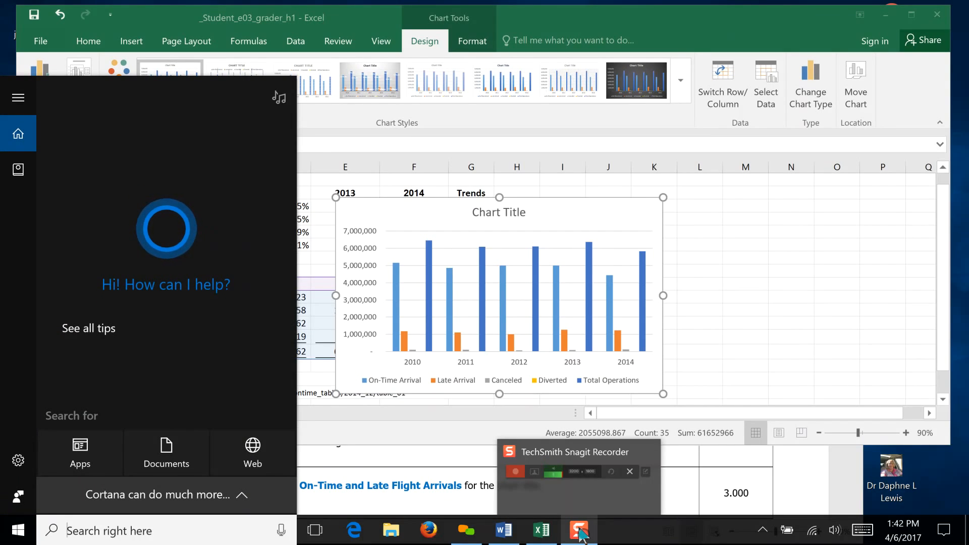
{"action": "left_click", "coordinate": [583, 486]}
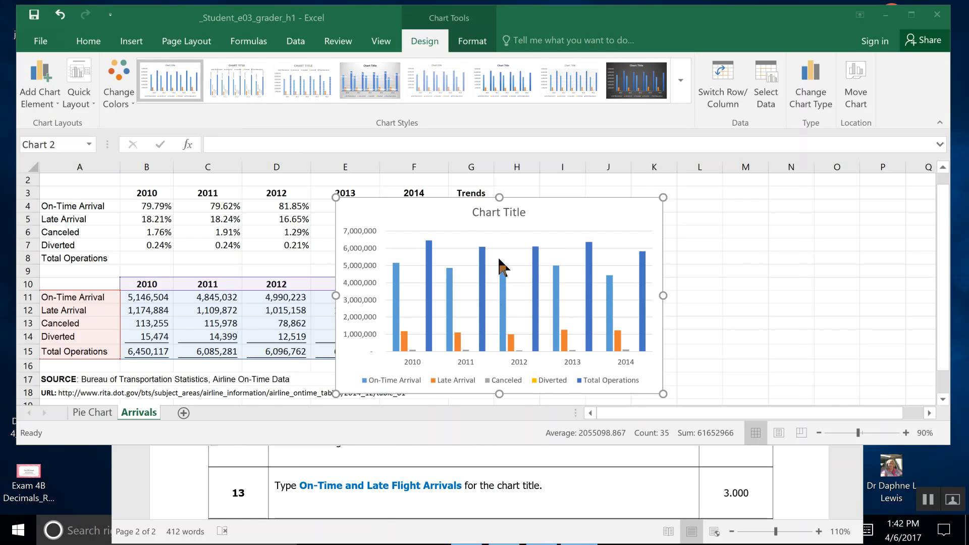
Replace the clustered column chart's placeholder title with "On-Time and Late Flight Arrivals".
{"action": "left_click", "coordinate": [506, 211]}
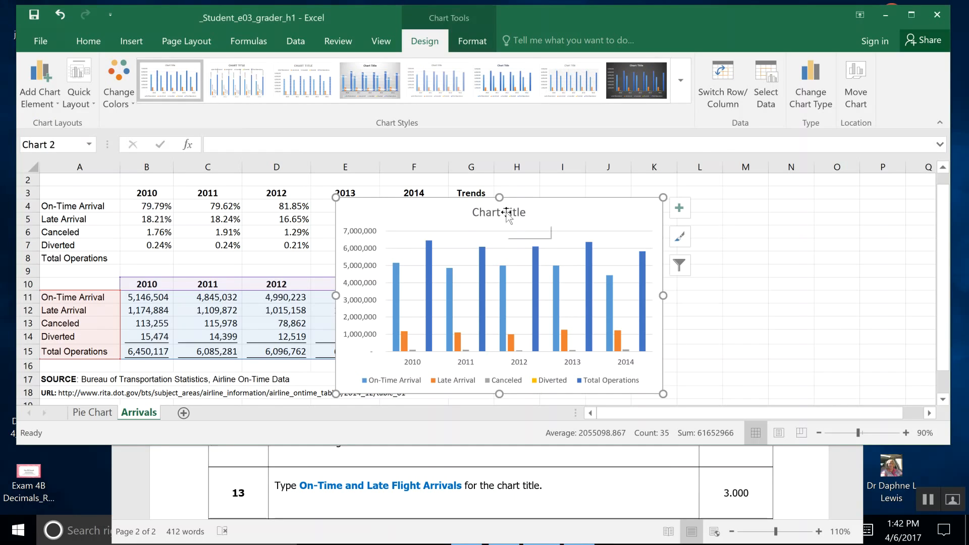
{"action": "double_click", "coordinate": [517, 212]}
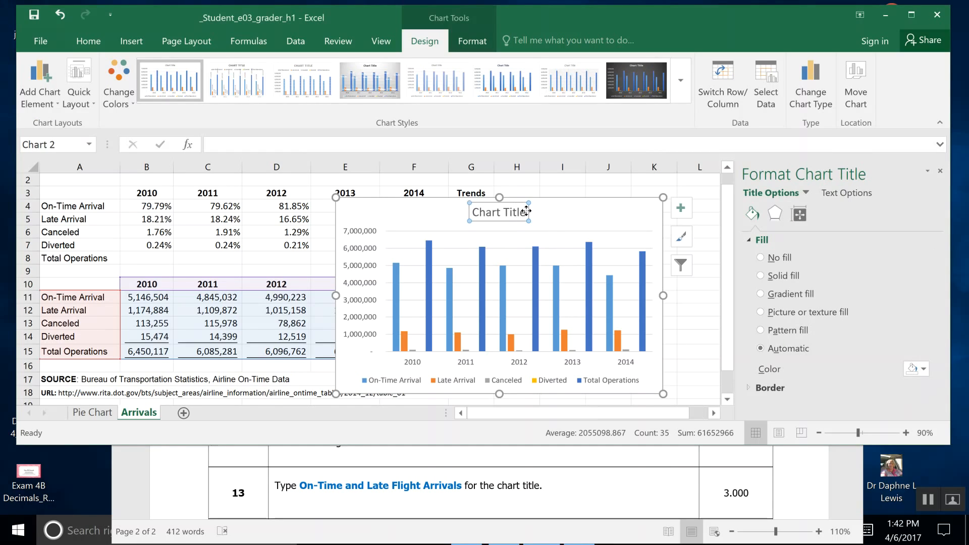
{"action": "left_click_drag", "start_coordinate": [527, 211], "coordinate": [479, 212]}
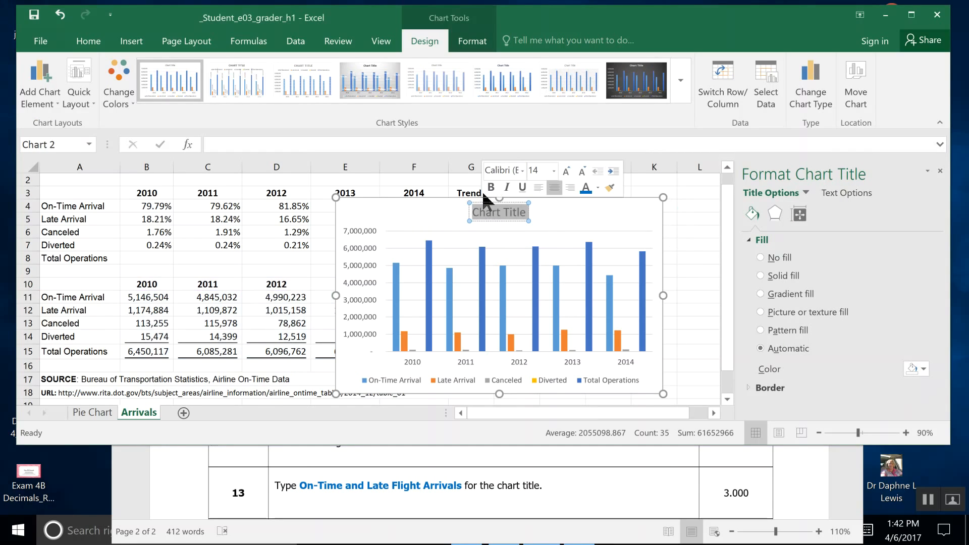
{"action": "type", "text": "On-T"}
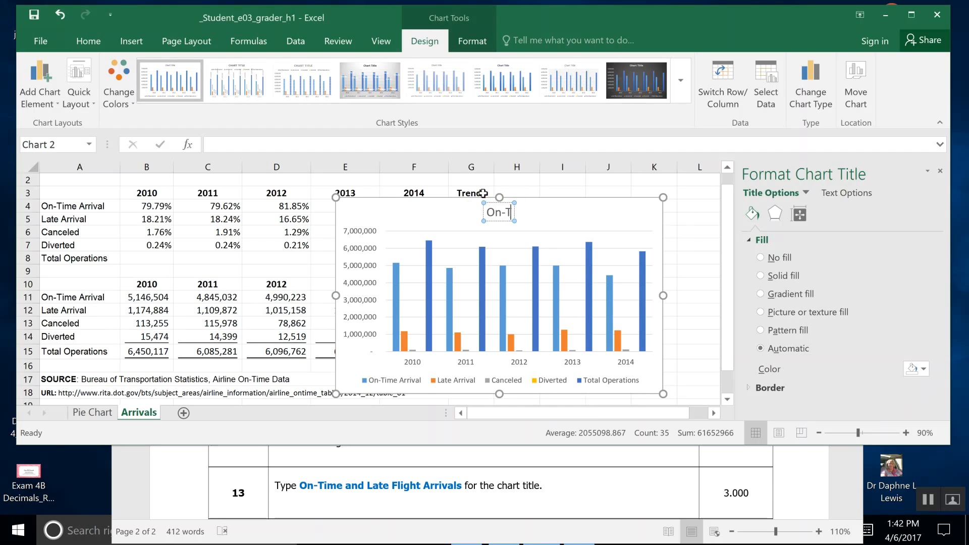
{"action": "type", "text": "ime and Late fli"}
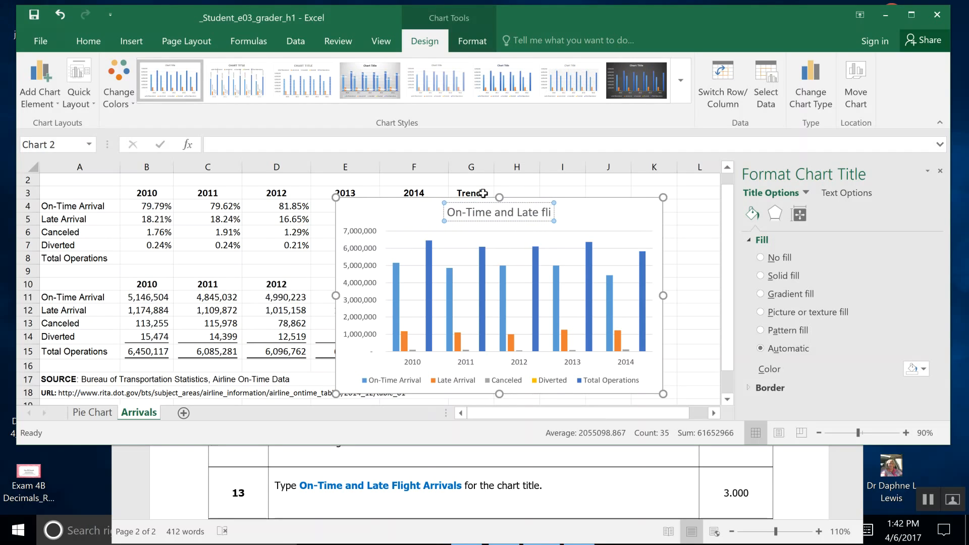
{"action": "key", "text": "BackSpace"}
{"action": "key", "text": "BackSpace"}
{"action": "key", "text": "BackSpace"}
{"action": "type", "text": "Fli"}
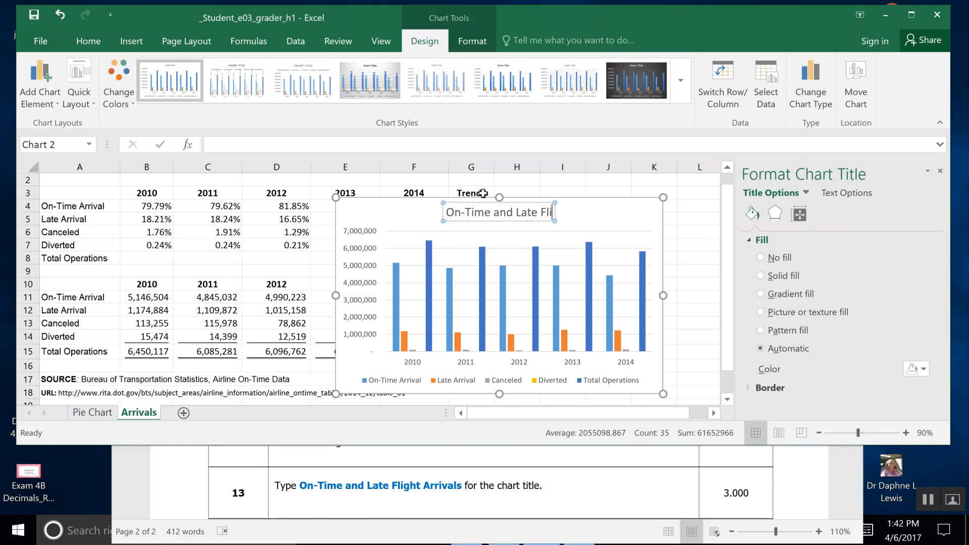
{"action": "type", "text": "ght Arriv"}
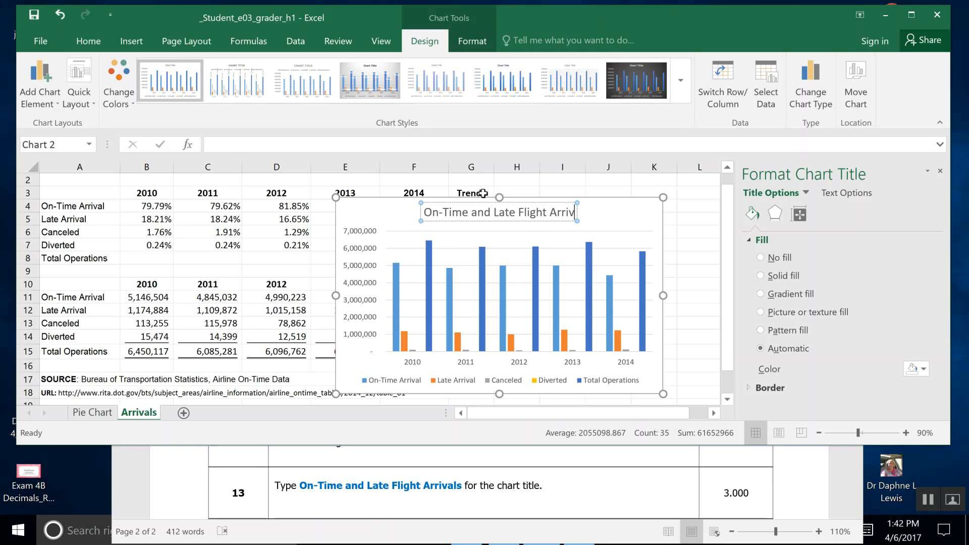
{"action": "type", "text": "als"}
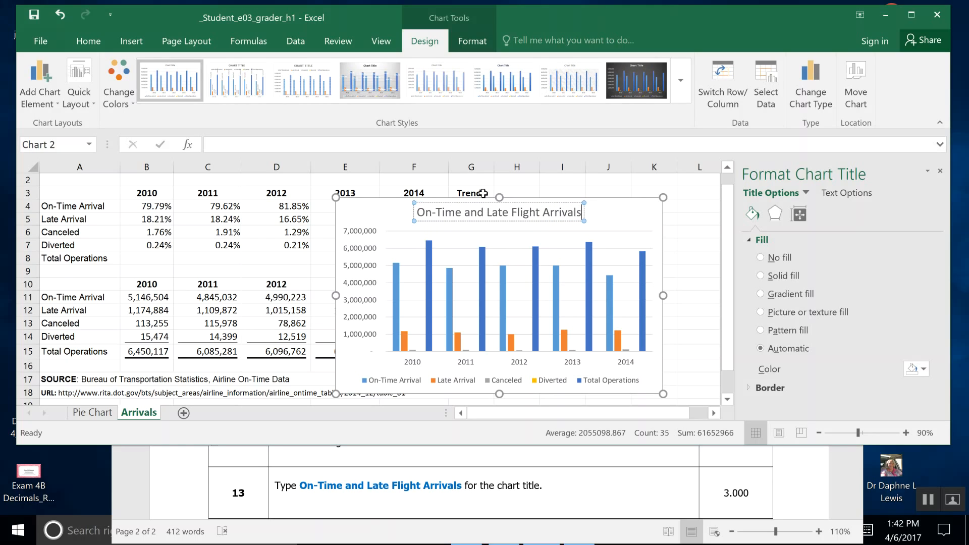
{"action": "left_click", "coordinate": [617, 219]}
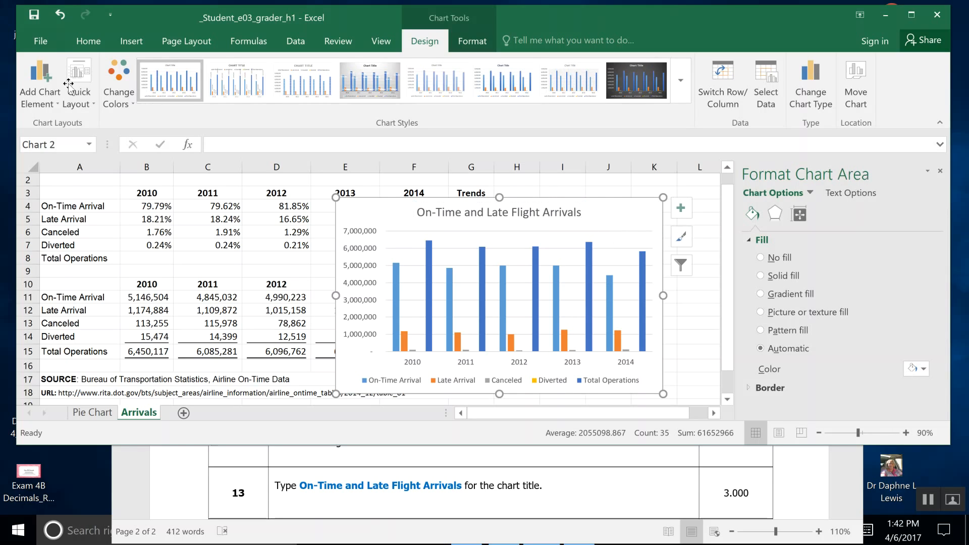
Read instruction 14 in the Word document for the column chart's position and size, and return to the Excel workbook.
{"action": "left_click", "coordinate": [838, 471]}
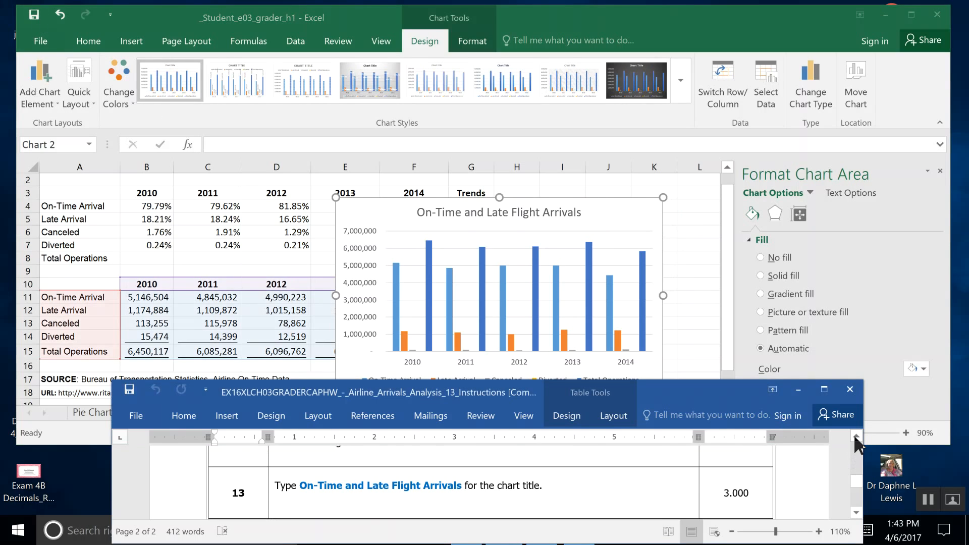
{"action": "left_click", "coordinate": [855, 438]}
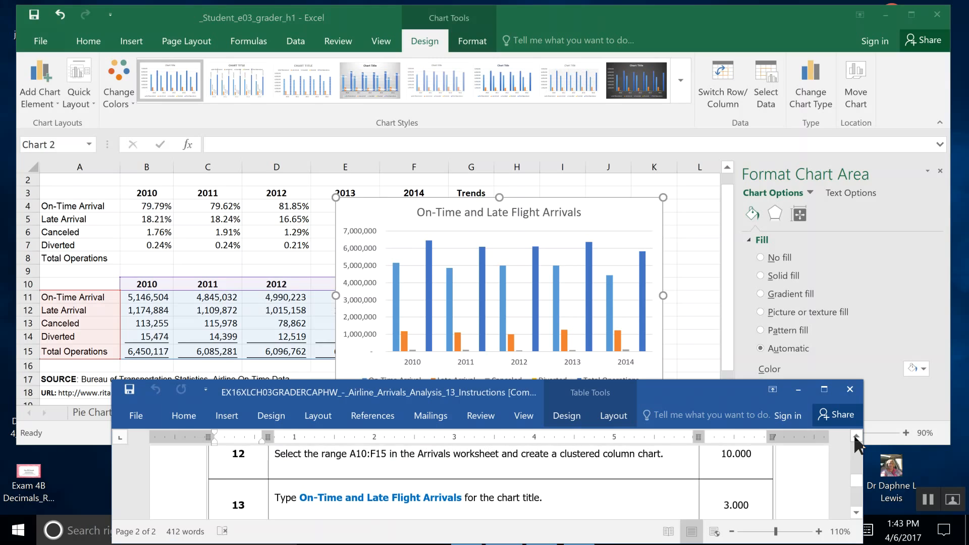
{"action": "left_click", "coordinate": [855, 512]}
{"action": "left_click", "coordinate": [856, 512]}
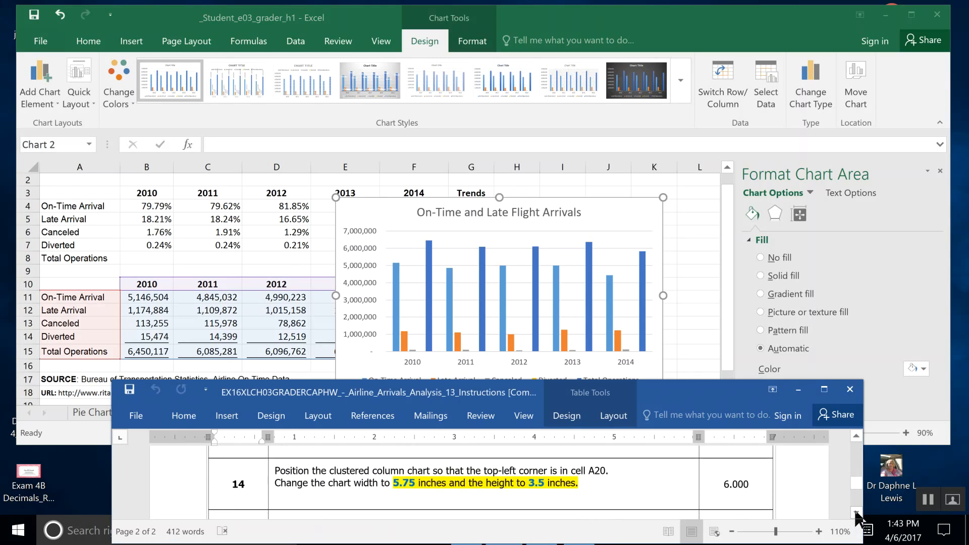
{"action": "left_click", "coordinate": [887, 295]}
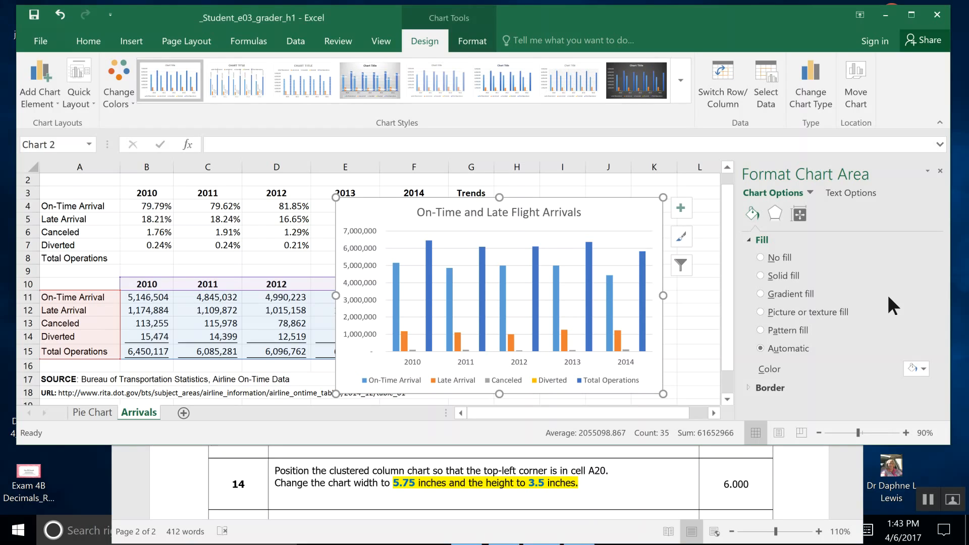
Fill cell A20 with yellow as a marker and move the clustered column chart so its top-left corner is in A20.
{"action": "left_click", "coordinate": [938, 171]}
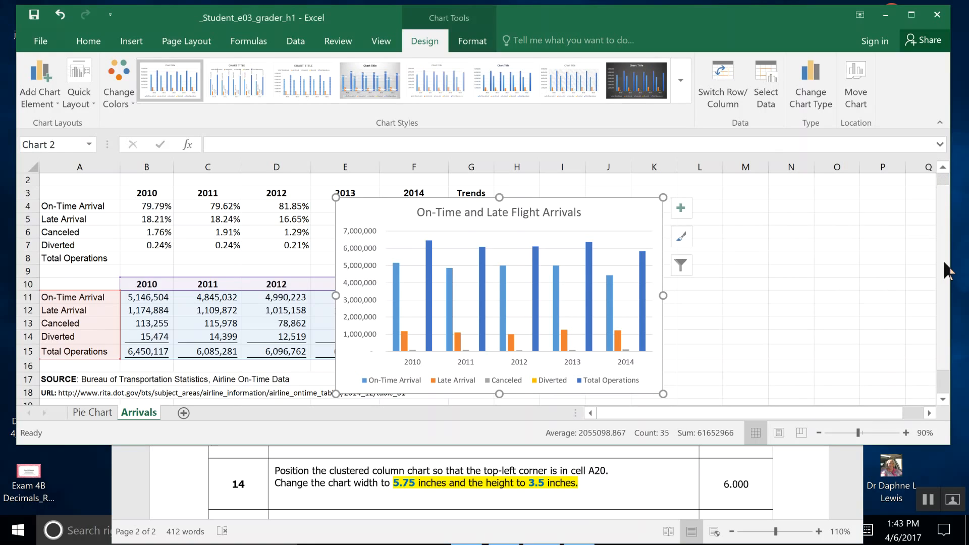
{"action": "left_click_drag", "start_coordinate": [944, 446], "coordinate": [955, 517]}
{"action": "left_click", "coordinate": [96, 415]}
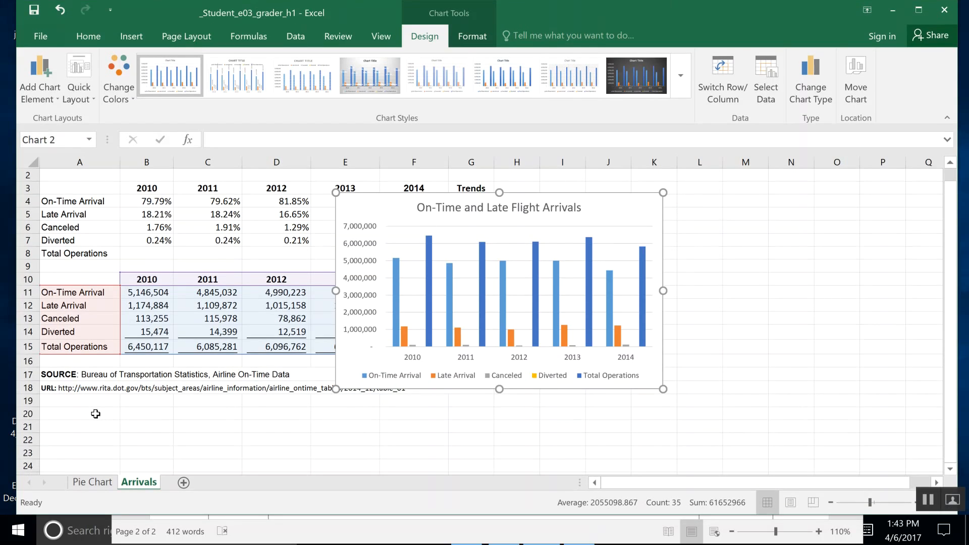
{"action": "left_click", "coordinate": [195, 95]}
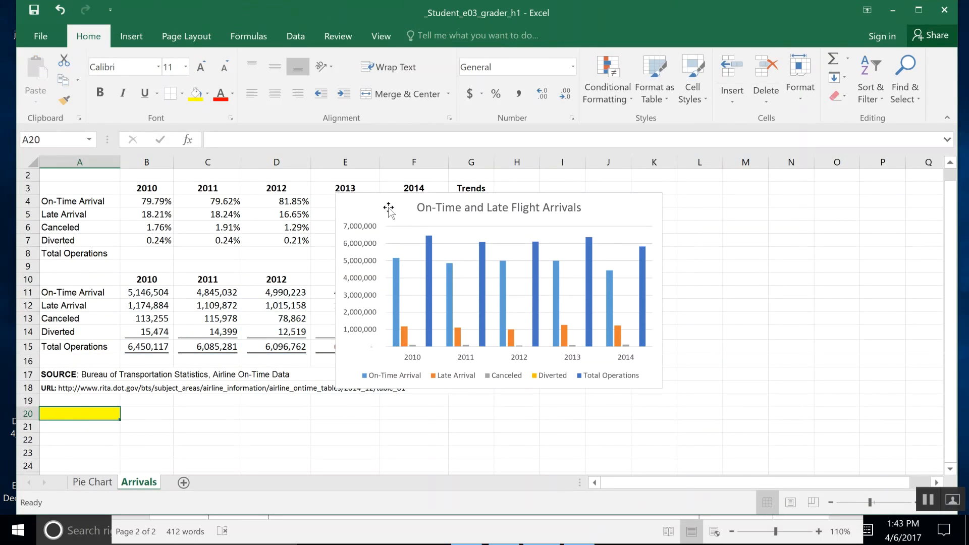
{"action": "left_click_drag", "start_coordinate": [383, 212], "coordinate": [92, 424]}
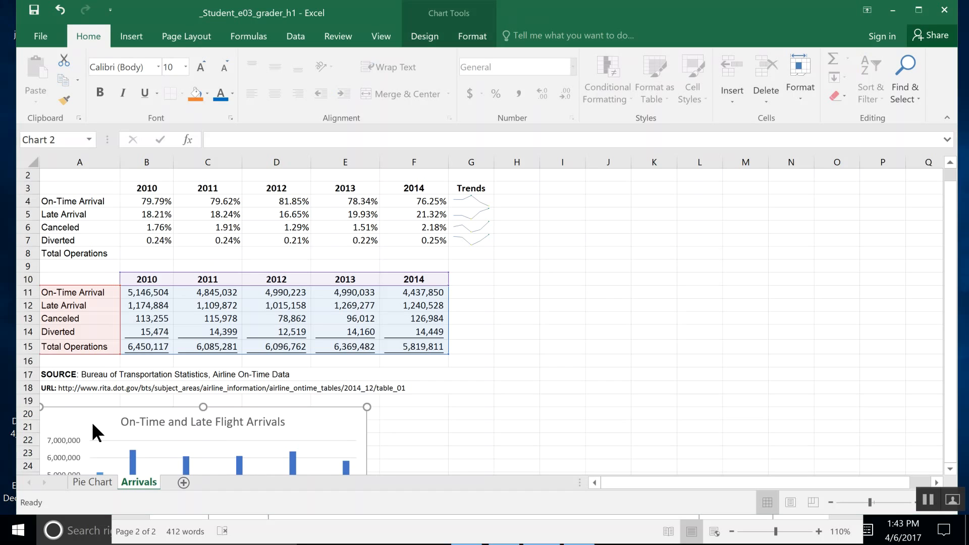
{"action": "mouse_move", "coordinate": [75, 422]}
{"action": "left_mouse_down"}
{"action": "mouse_move", "coordinate": [558, 248]}
{"action": "mouse_move", "coordinate": [268, 266]}
{"action": "mouse_move", "coordinate": [554, 186]}
{"action": "mouse_move", "coordinate": [276, 262]}
{"action": "mouse_move", "coordinate": [352, 256]}
{"action": "mouse_move", "coordinate": [385, 173]}
{"action": "mouse_move", "coordinate": [190, 368]}
{"action": "mouse_move", "coordinate": [89, 439]}
{"action": "mouse_move", "coordinate": [76, 444]}
{"action": "mouse_move", "coordinate": [71, 431]}
{"action": "left_mouse_up"}
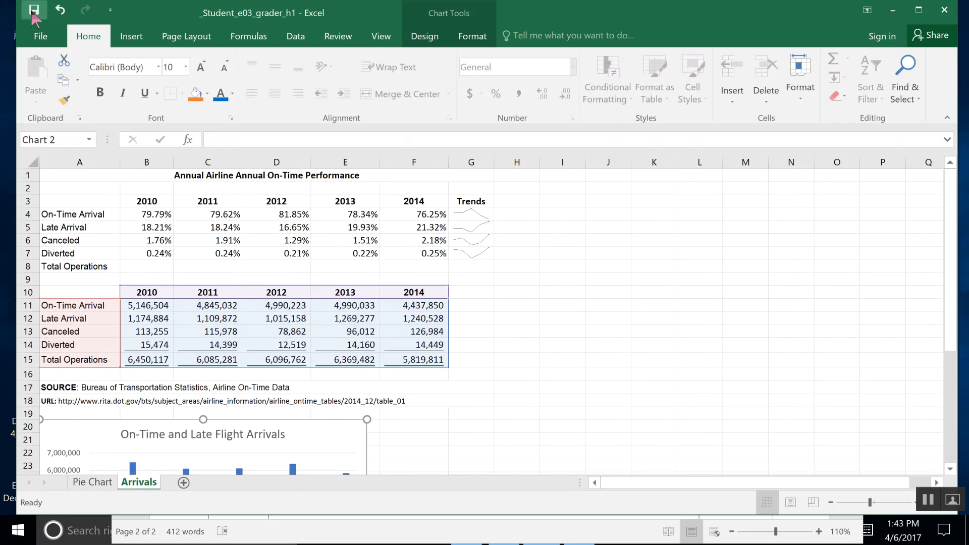
Shorten the Excel window so that instruction 14 in the Word document shows beneath the worksheet.
{"action": "left_click", "coordinate": [950, 469]}
{"action": "left_click", "coordinate": [950, 469]}
{"action": "left_click", "coordinate": [951, 469]}
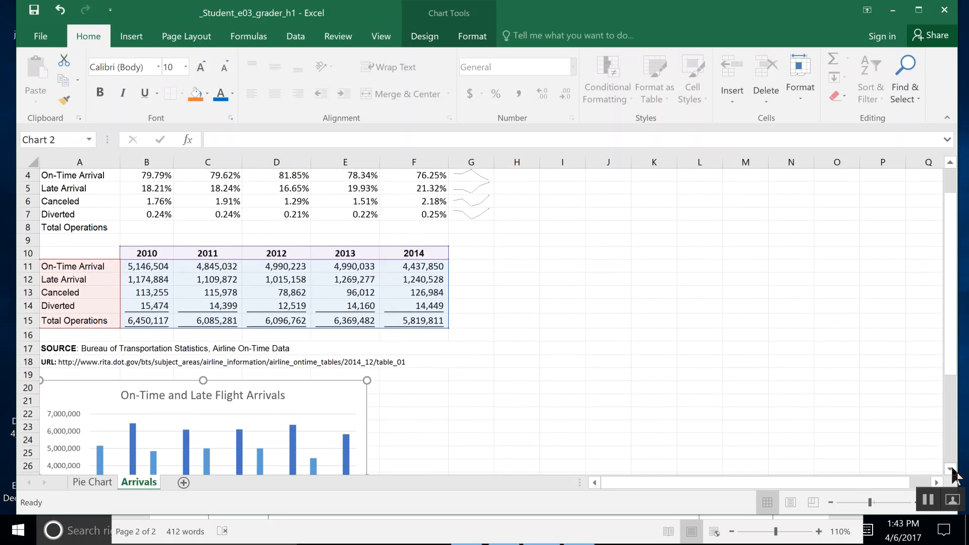
{"action": "left_click", "coordinate": [951, 470]}
{"action": "left_click_drag", "start_coordinate": [816, 515], "coordinate": [816, 473]}
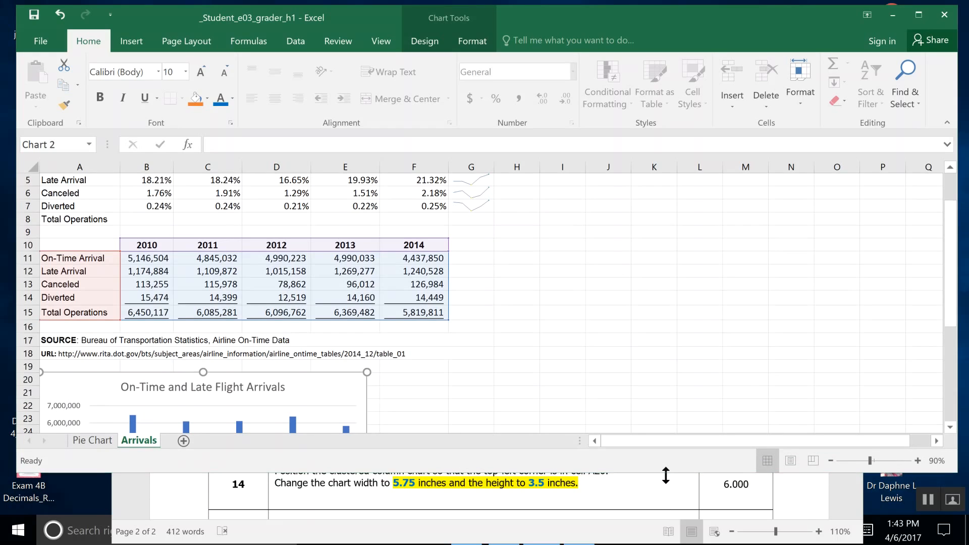
{"action": "left_click_drag", "start_coordinate": [663, 473], "coordinate": [666, 467]}
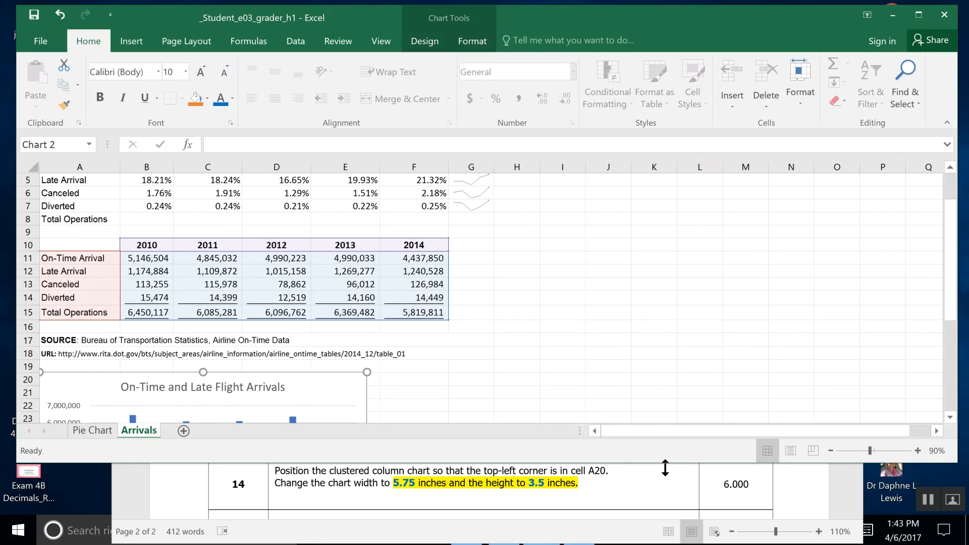
Following instruction 14, set the clustered column chart's width to 5.75 inches and its height to 3.5 inches.
{"action": "double_click", "coordinate": [340, 393]}
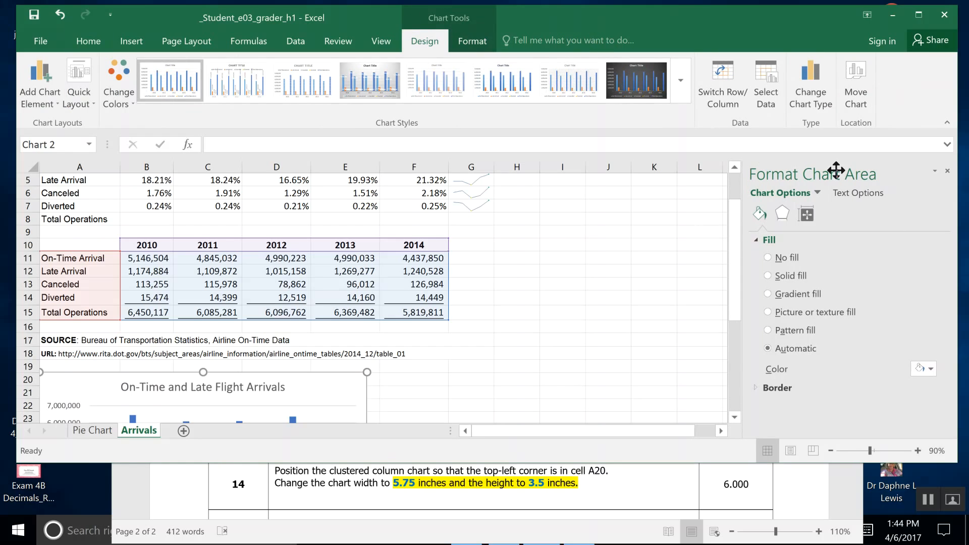
{"action": "left_click", "coordinate": [471, 41]}
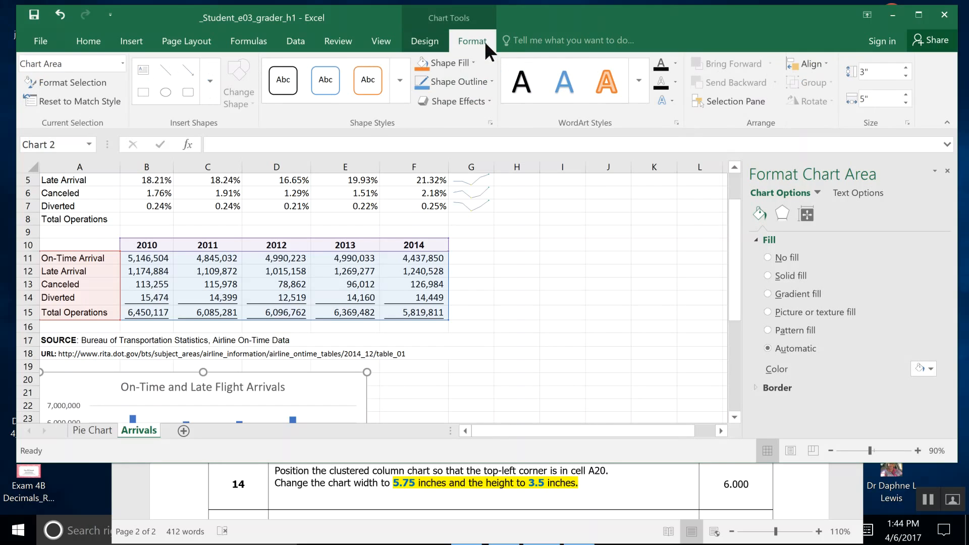
{"action": "left_click", "coordinate": [431, 42]}
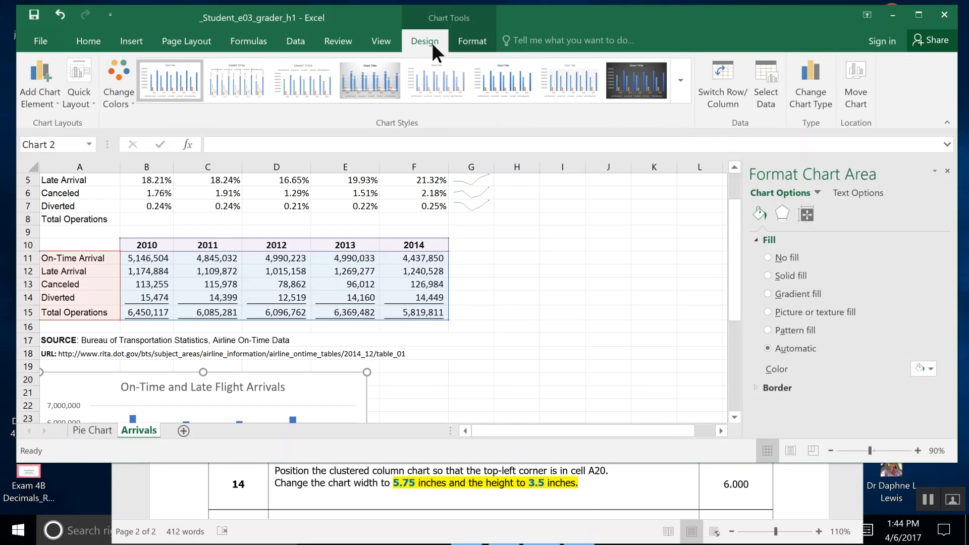
{"action": "left_click", "coordinate": [806, 214]}
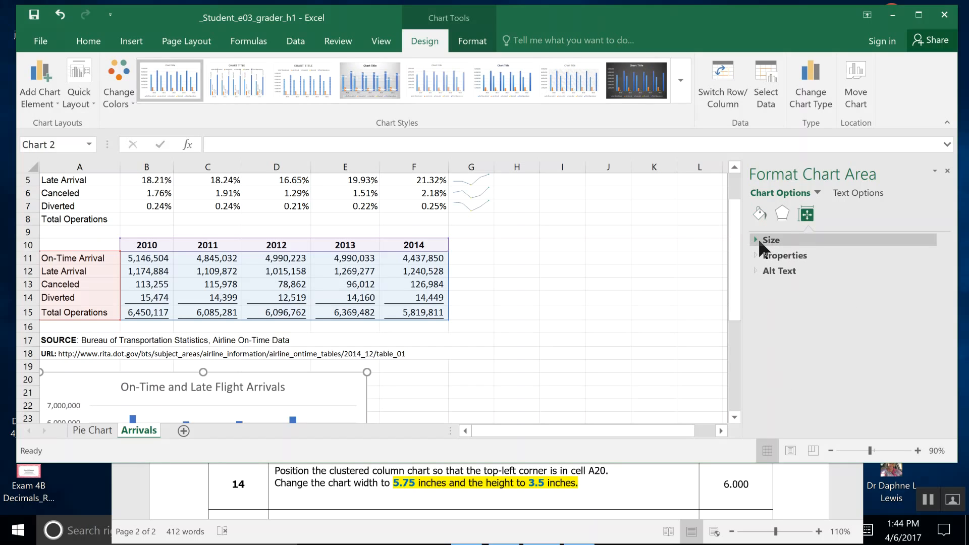
{"action": "left_click", "coordinate": [758, 239]}
{"action": "left_click", "coordinate": [758, 238]}
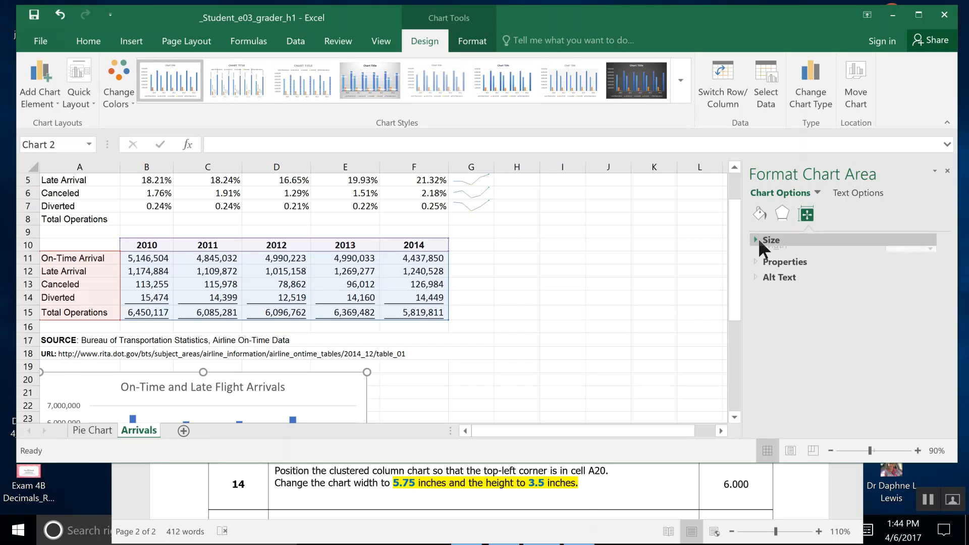
{"action": "left_click", "coordinate": [758, 239]}
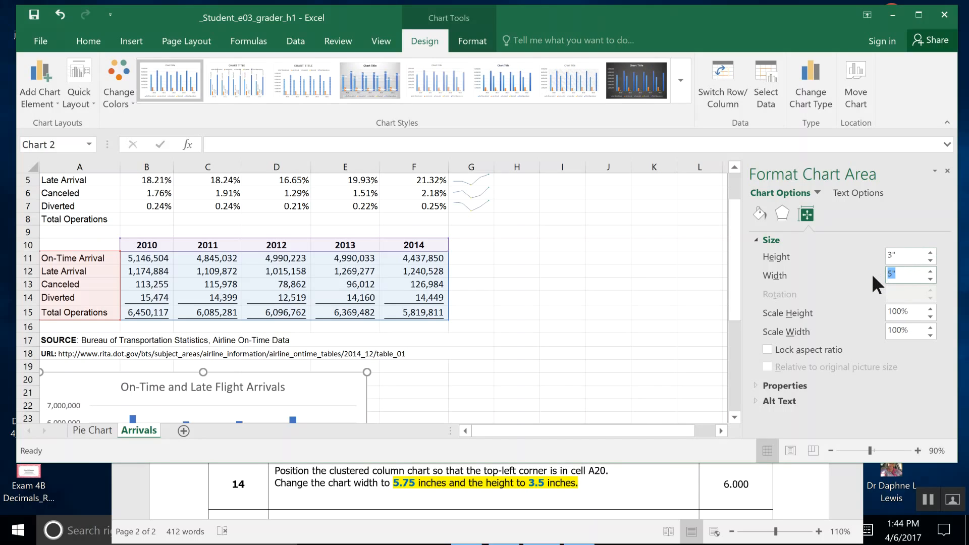
{"action": "type", "text": "5.75"}
{"action": "left_click", "coordinate": [904, 257]}
{"action": "key", "text": "BackSpace"}
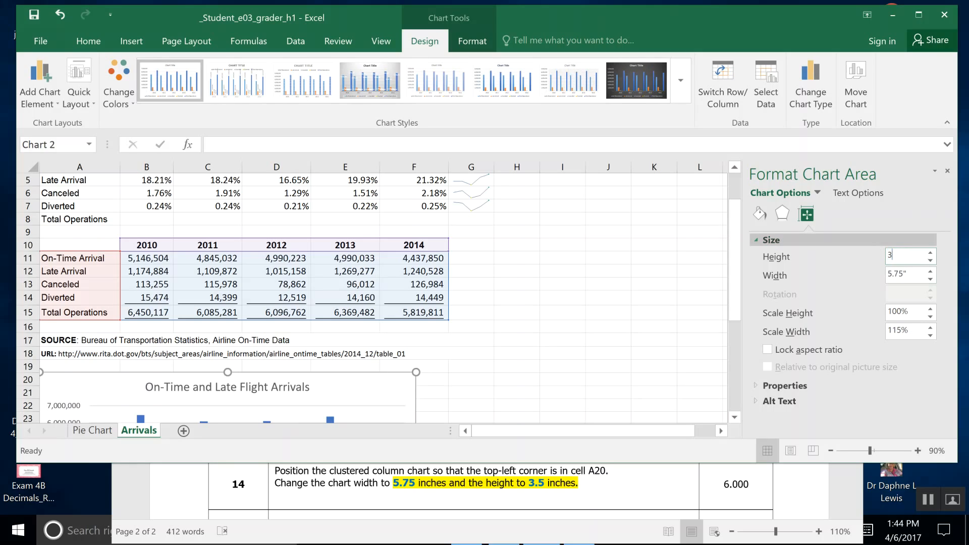
{"action": "type", "text": ".5"}
{"action": "key", "text": "Return"}
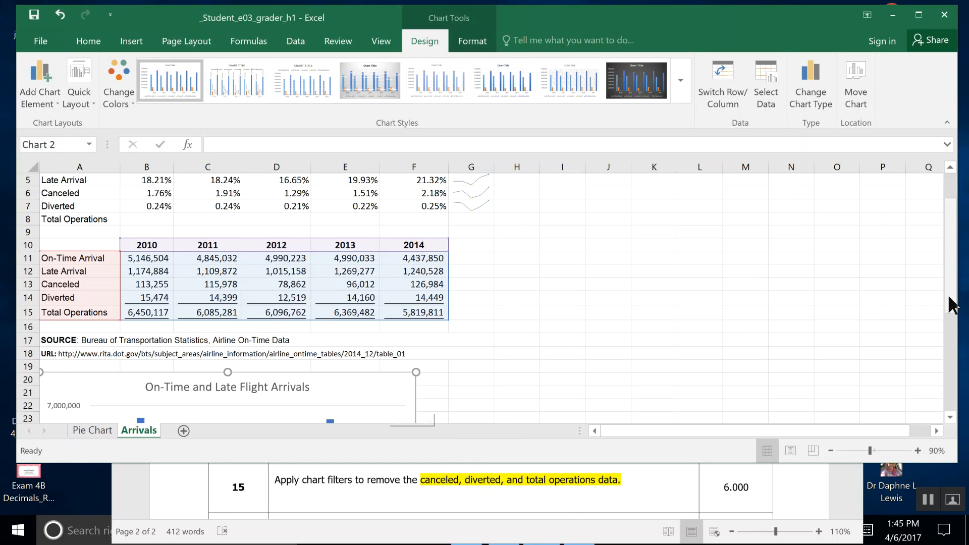
Filter the Canceled, Diverted and Total Operations series out of the clustered column chart and save the workbook.
{"action": "left_click_drag", "start_coordinate": [950, 297], "coordinate": [959, 374]}
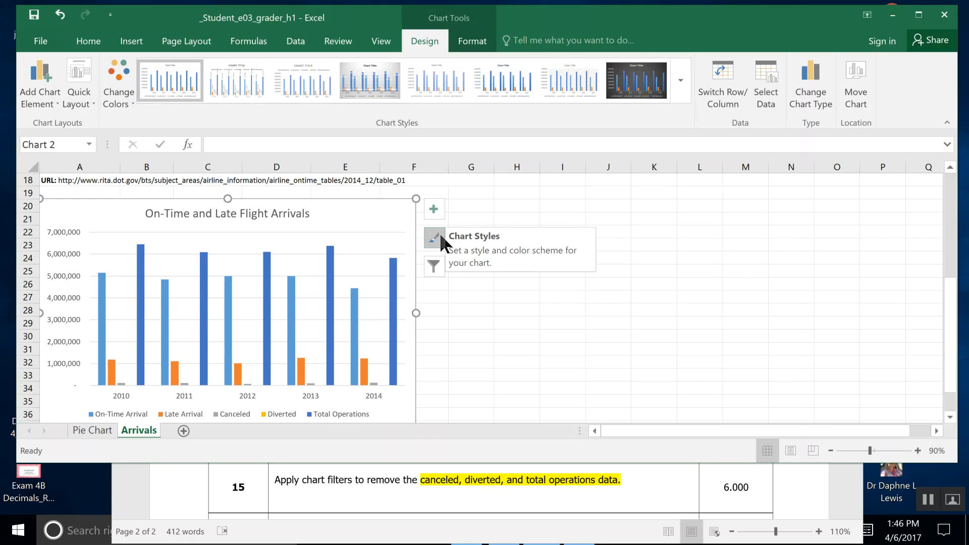
{"action": "left_click", "coordinate": [437, 263]}
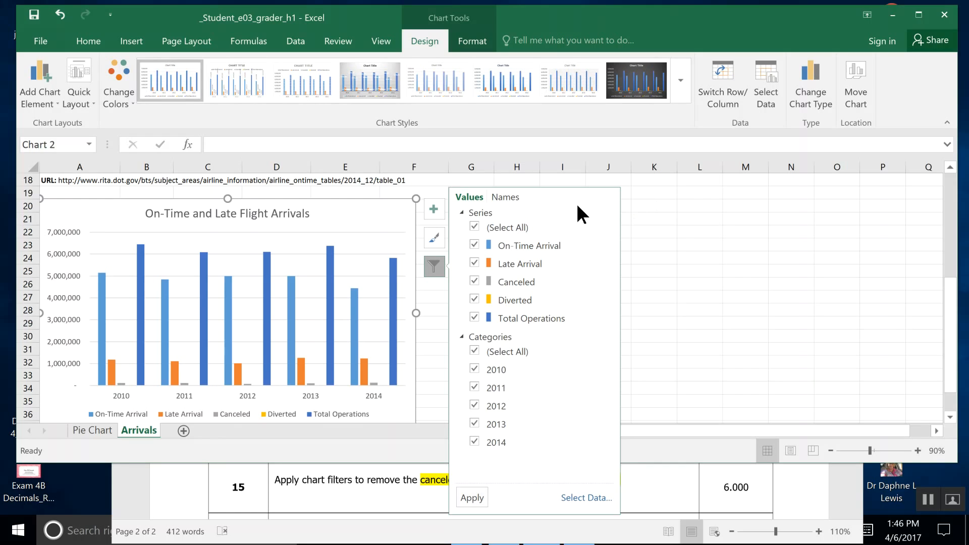
{"action": "left_click", "coordinate": [475, 282]}
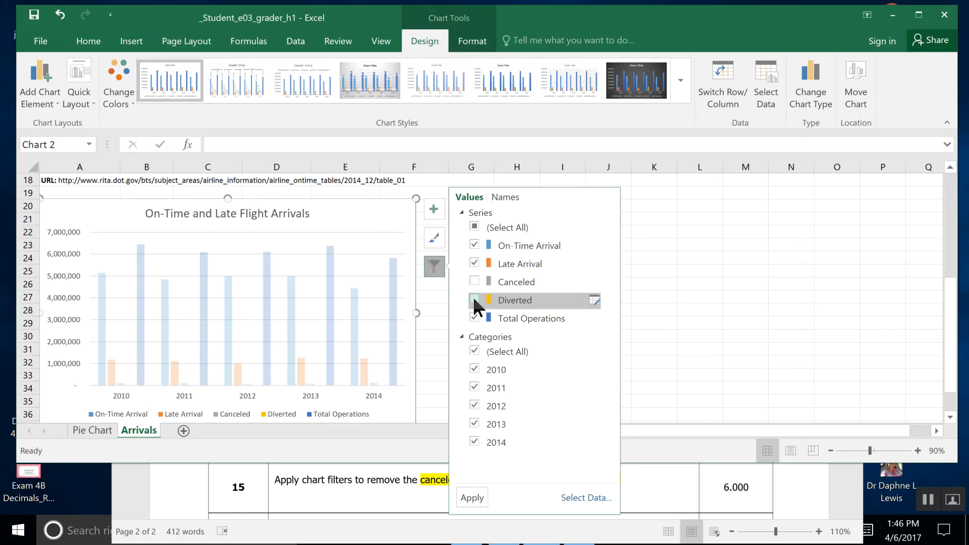
{"action": "left_click", "coordinate": [474, 299]}
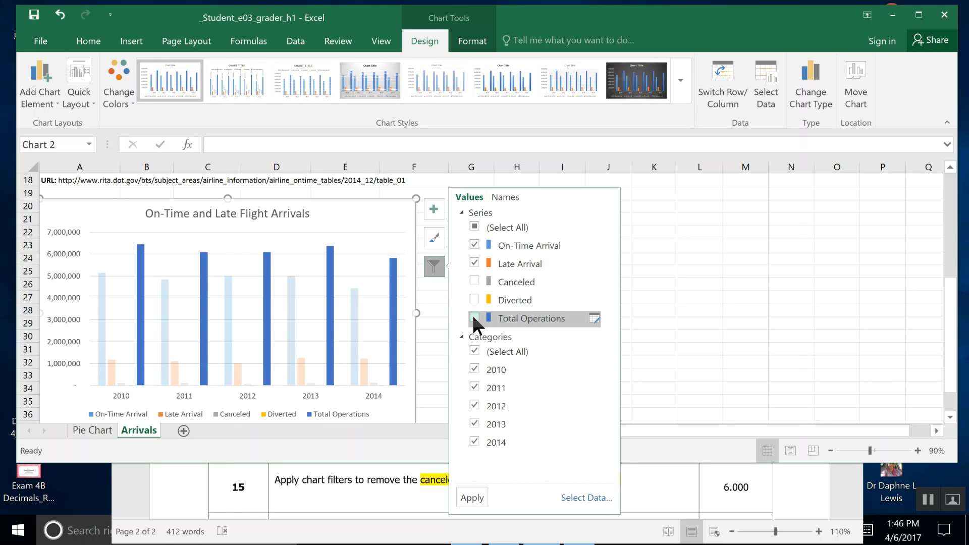
{"action": "left_click", "coordinate": [474, 501]}
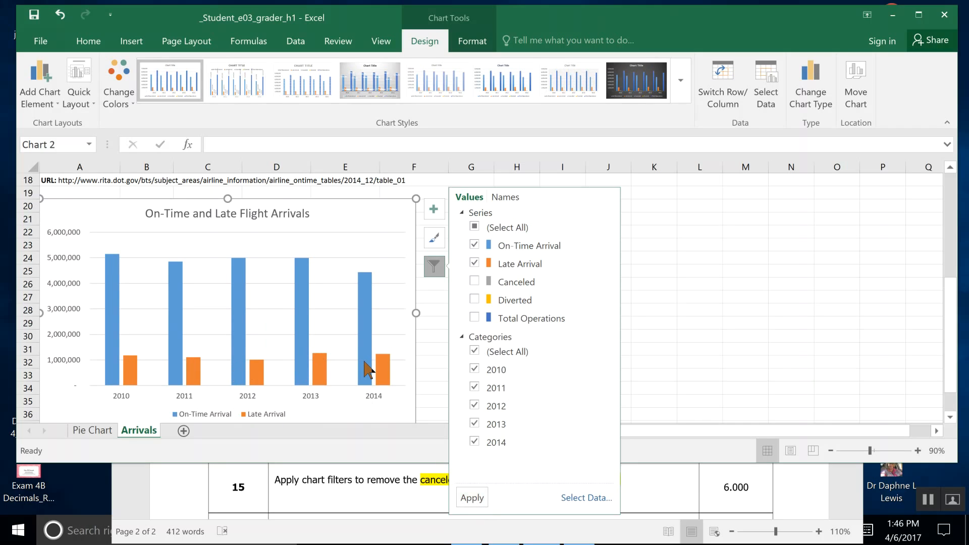
{"action": "left_click", "coordinate": [33, 20]}
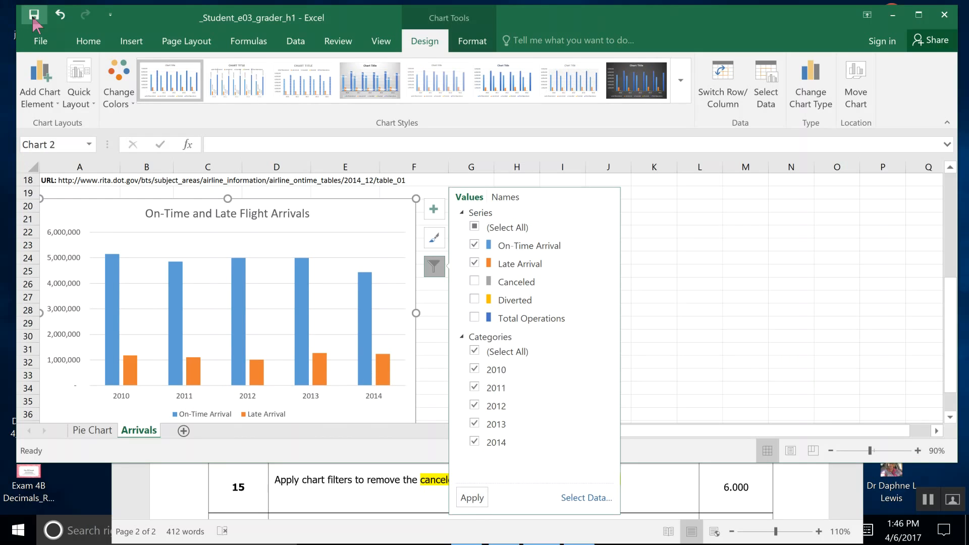
Read instruction 16 in the Word document for the value axis settings and return to the Excel workbook.
{"action": "left_click", "coordinate": [852, 526]}
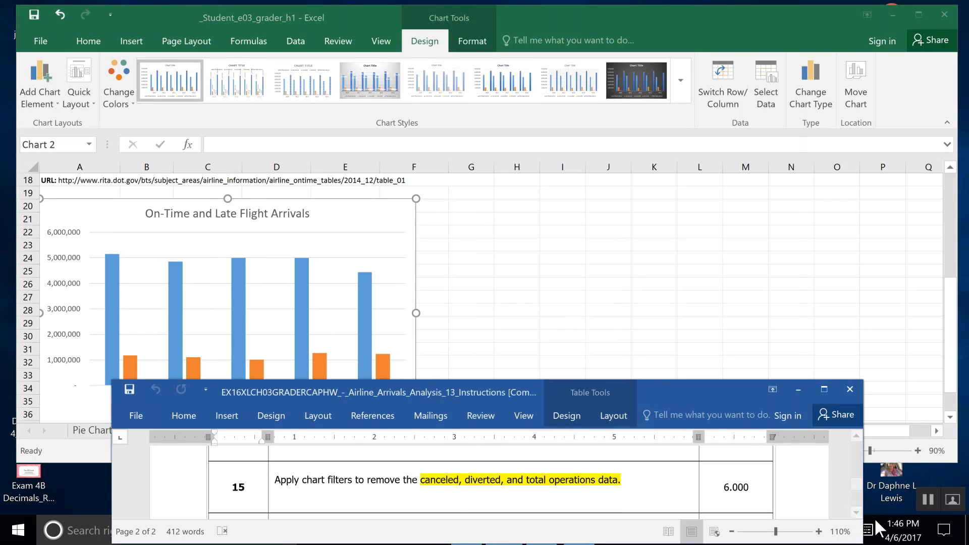
{"action": "left_click", "coordinate": [857, 513]}
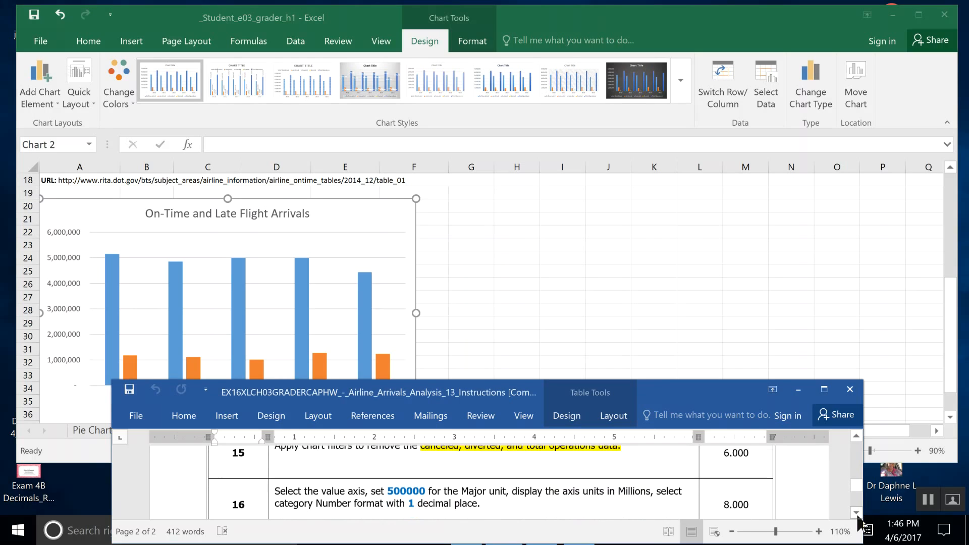
{"action": "left_click", "coordinate": [846, 329]}
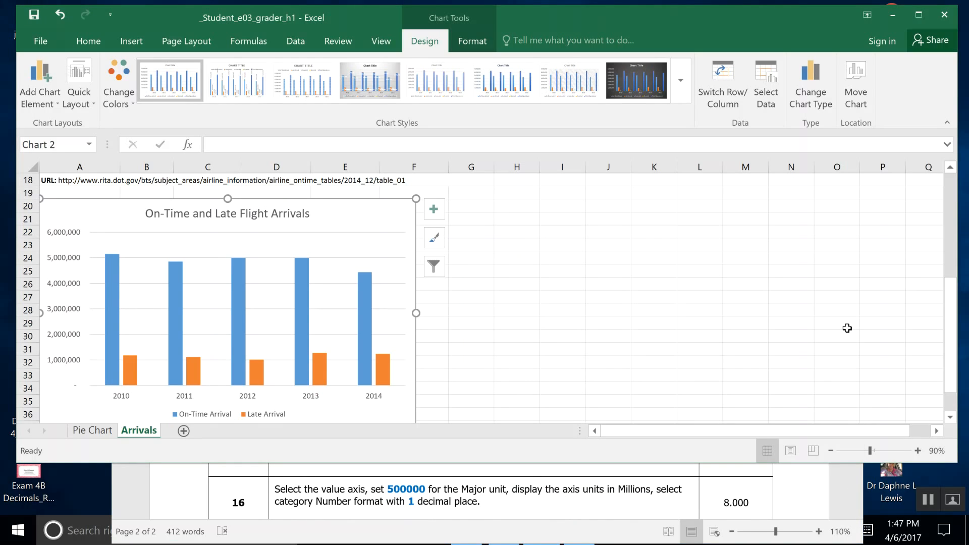
Select the vertical value axis of the clustered column chart and open its formatting settings.
{"action": "left_click", "coordinate": [124, 392]}
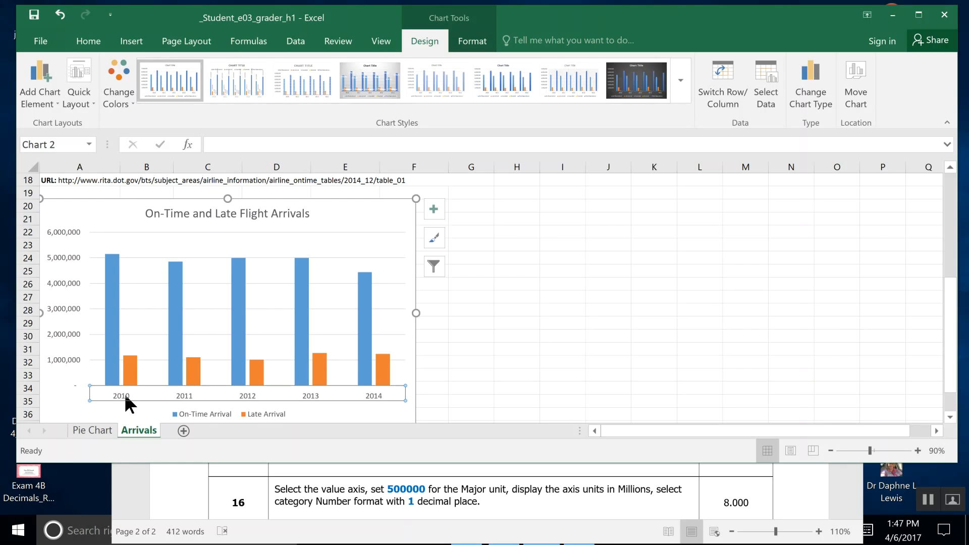
{"action": "left_click", "coordinate": [201, 410]}
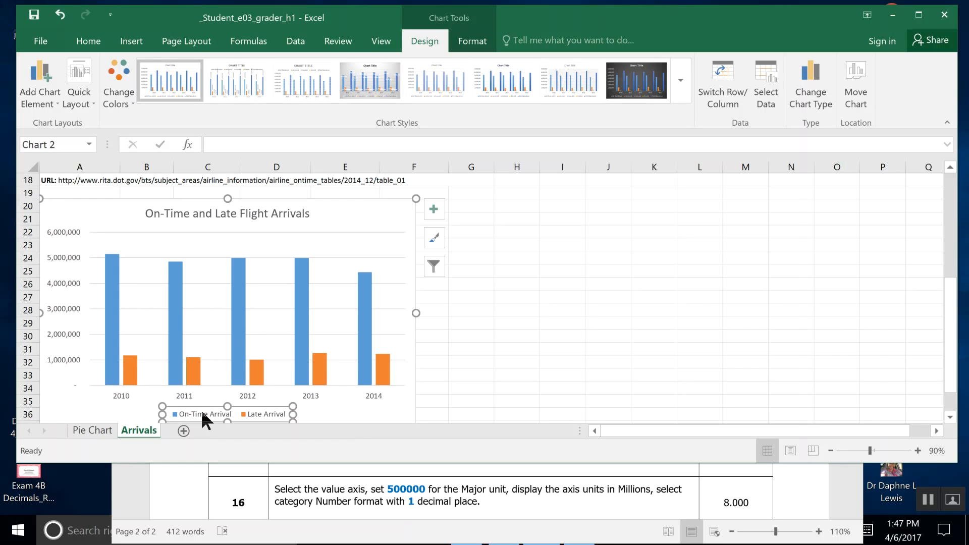
{"action": "left_click", "coordinate": [244, 213]}
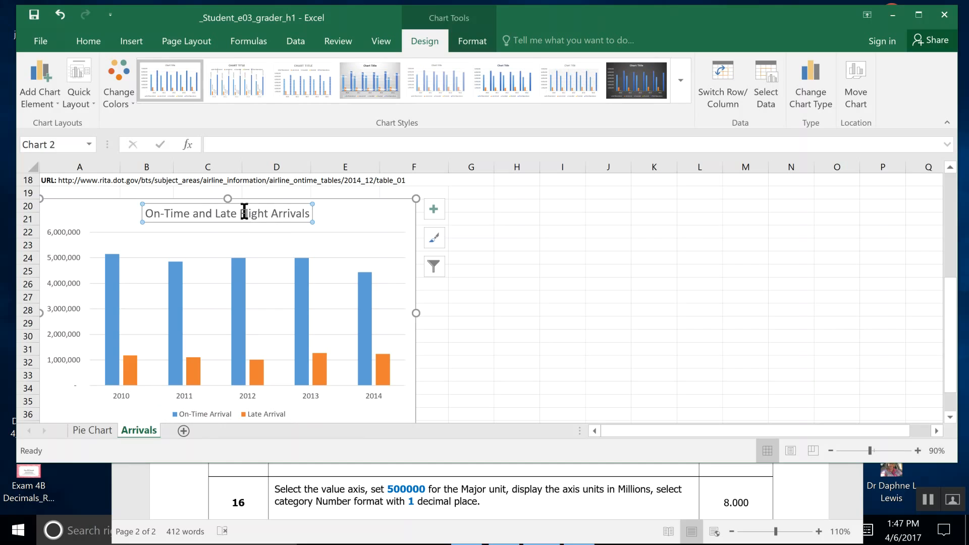
{"action": "left_click", "coordinate": [68, 259]}
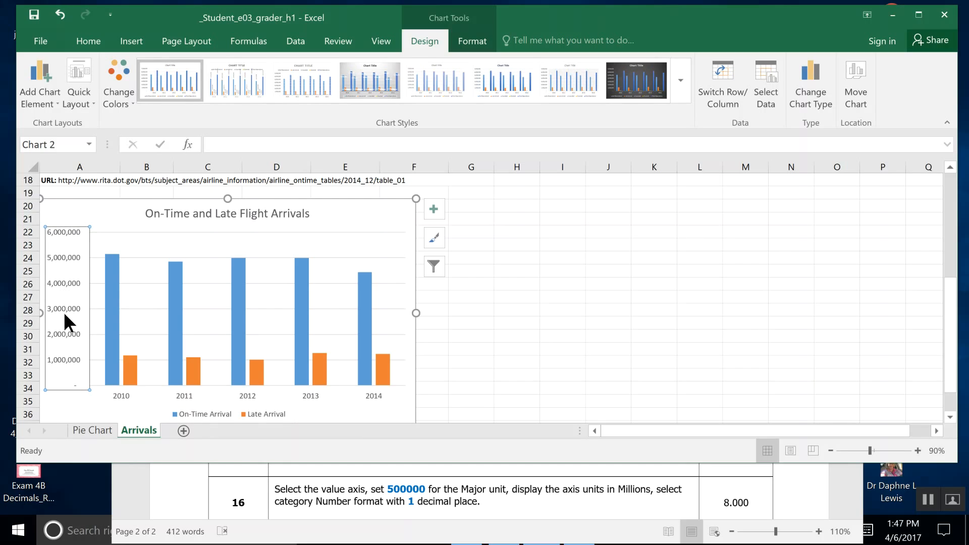
{"action": "double_click", "coordinate": [62, 371]}
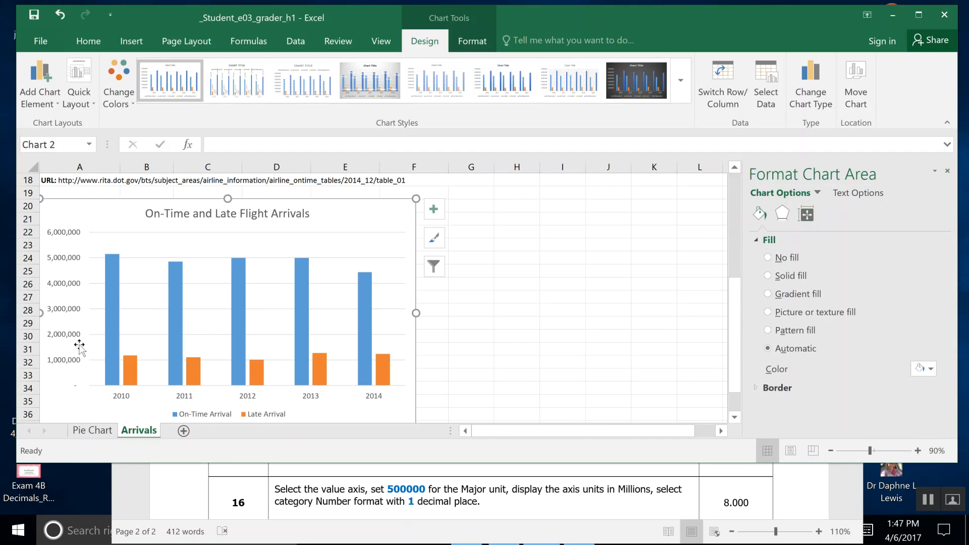
{"action": "left_click", "coordinate": [71, 305]}
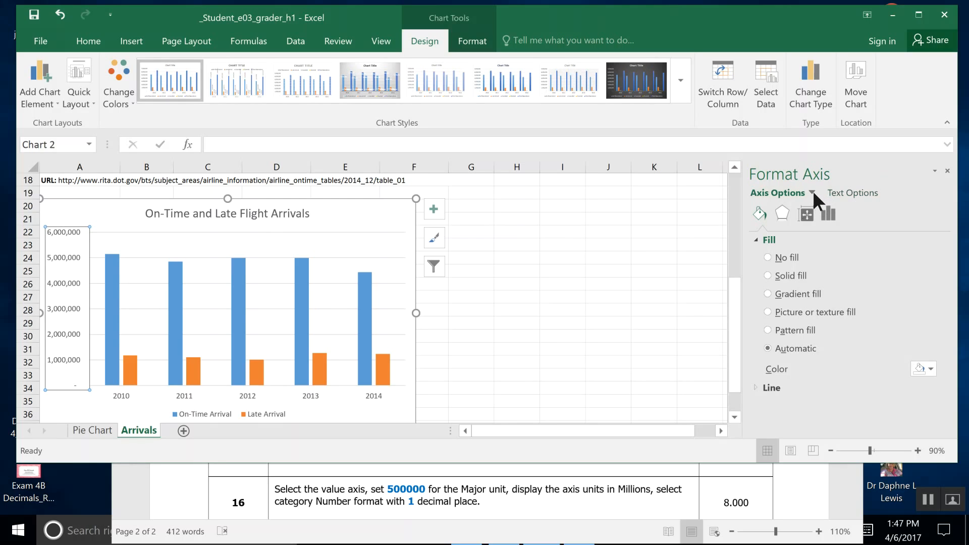
Set the vertical value axis's number format category to Number.
{"action": "left_click", "coordinate": [759, 236]}
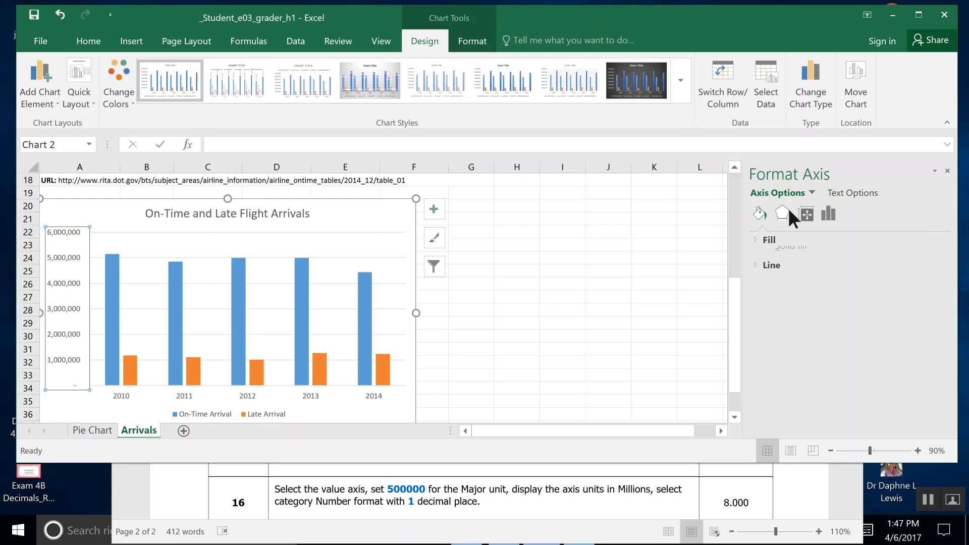
{"action": "left_click", "coordinate": [809, 193]}
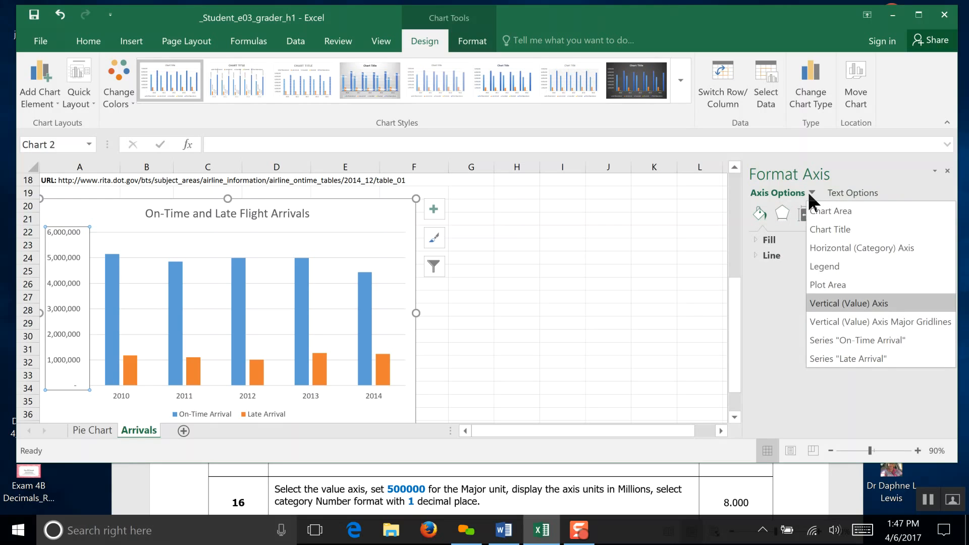
{"action": "left_click", "coordinate": [798, 217]}
{"action": "left_click", "coordinate": [798, 218]}
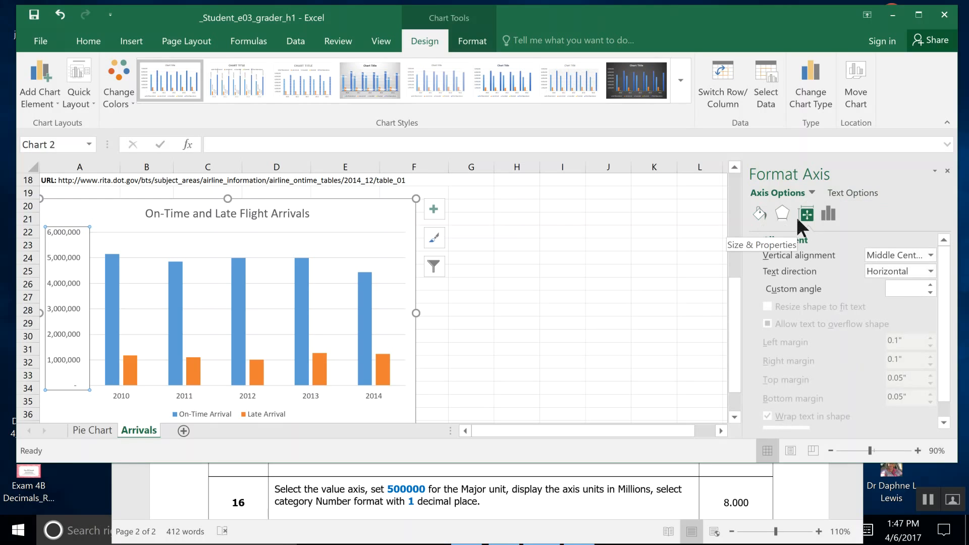
{"action": "left_click", "coordinate": [824, 216]}
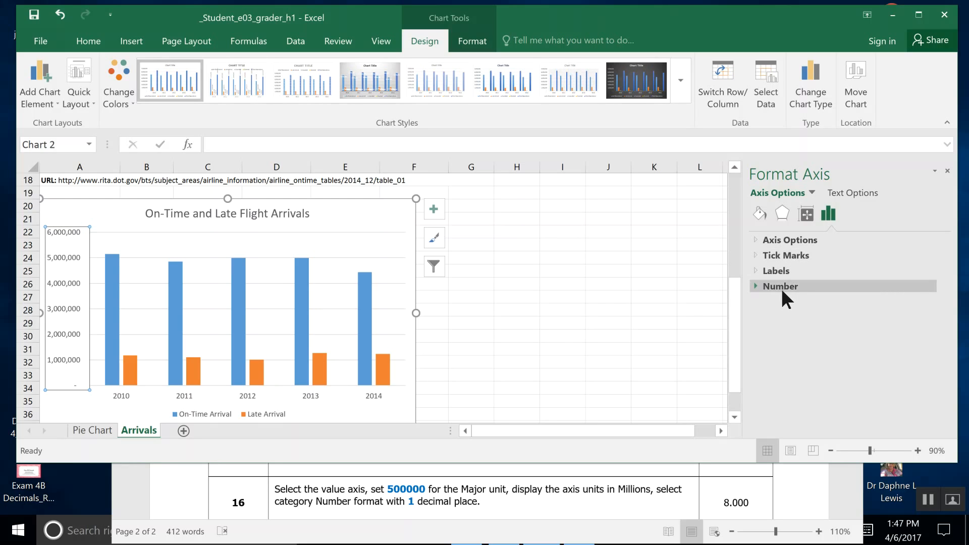
{"action": "left_click", "coordinate": [756, 286]}
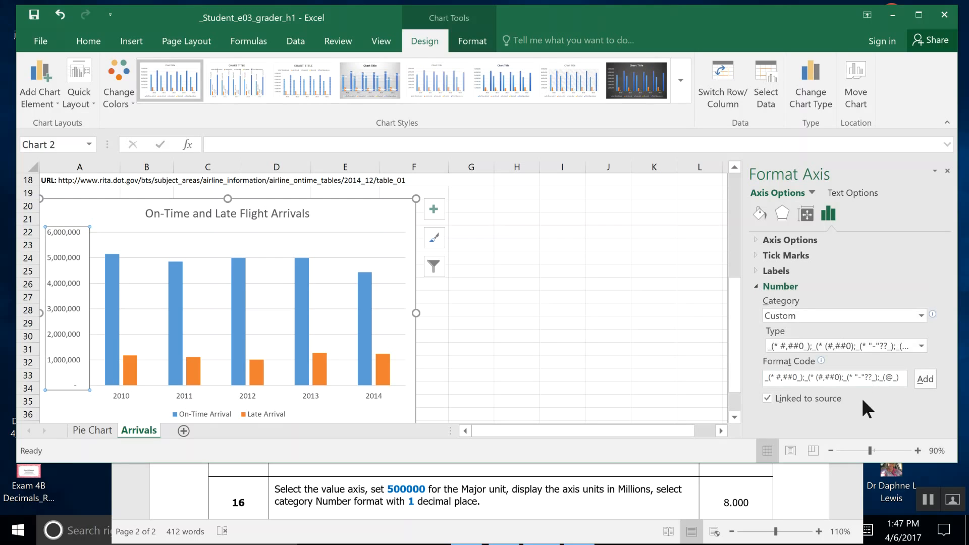
{"action": "left_click", "coordinate": [921, 347]}
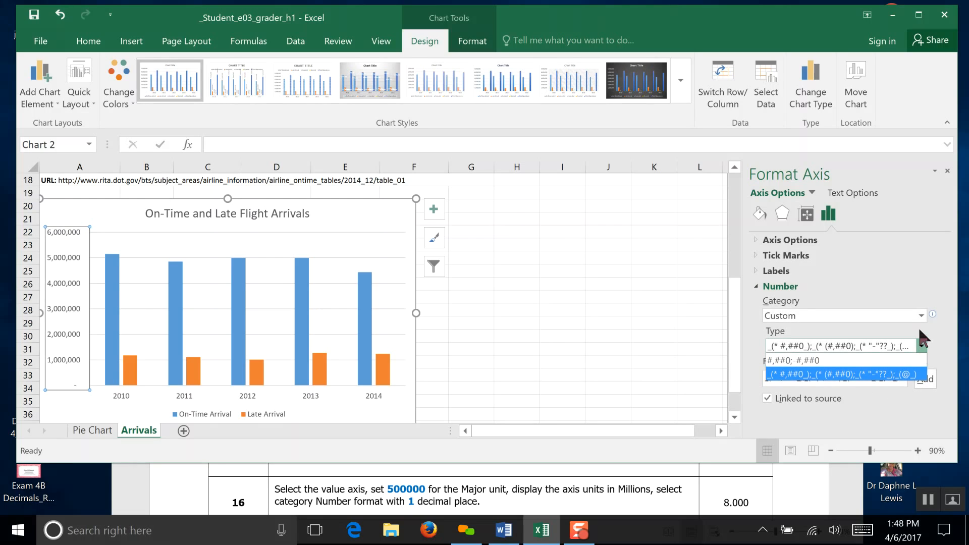
{"action": "left_click", "coordinate": [919, 311]}
{"action": "left_click", "coordinate": [919, 311]}
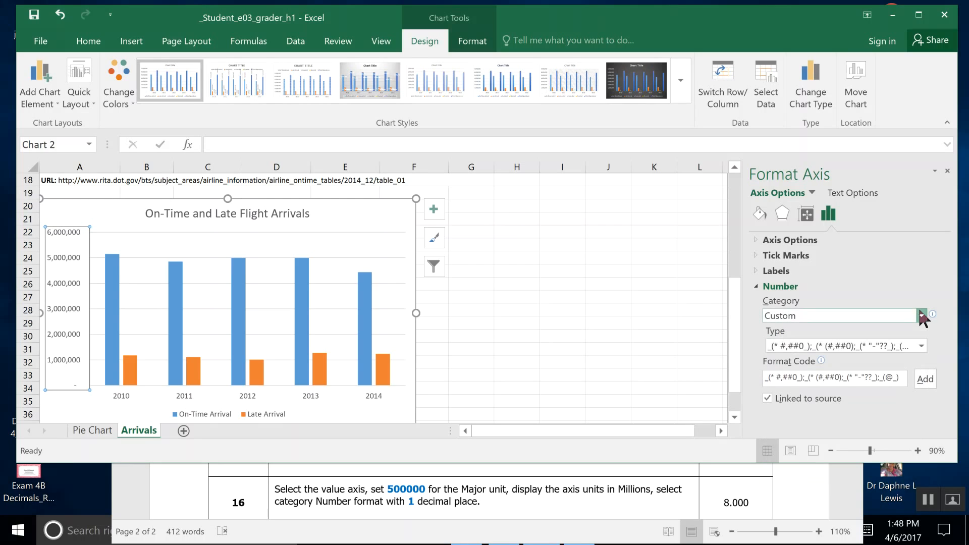
{"action": "left_click", "coordinate": [920, 315]}
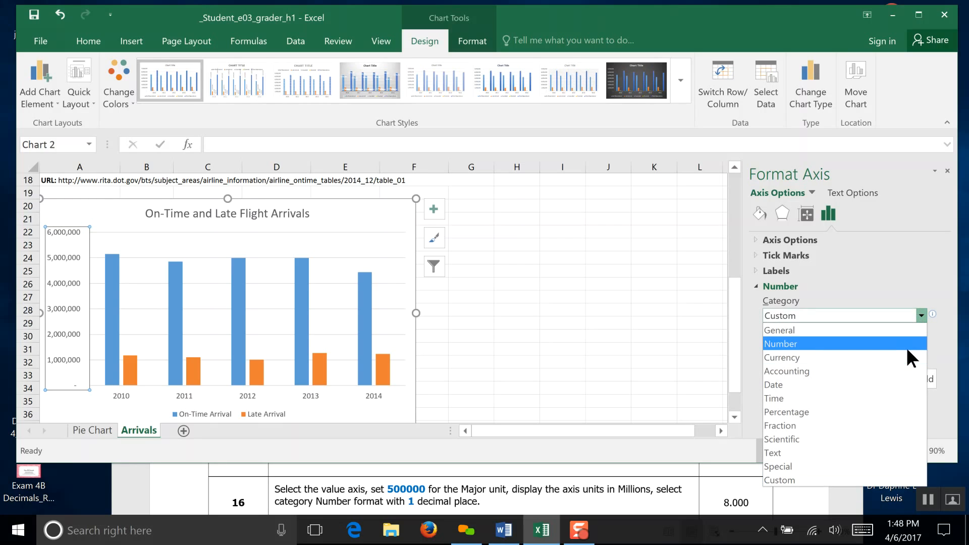
{"action": "left_click", "coordinate": [908, 346]}
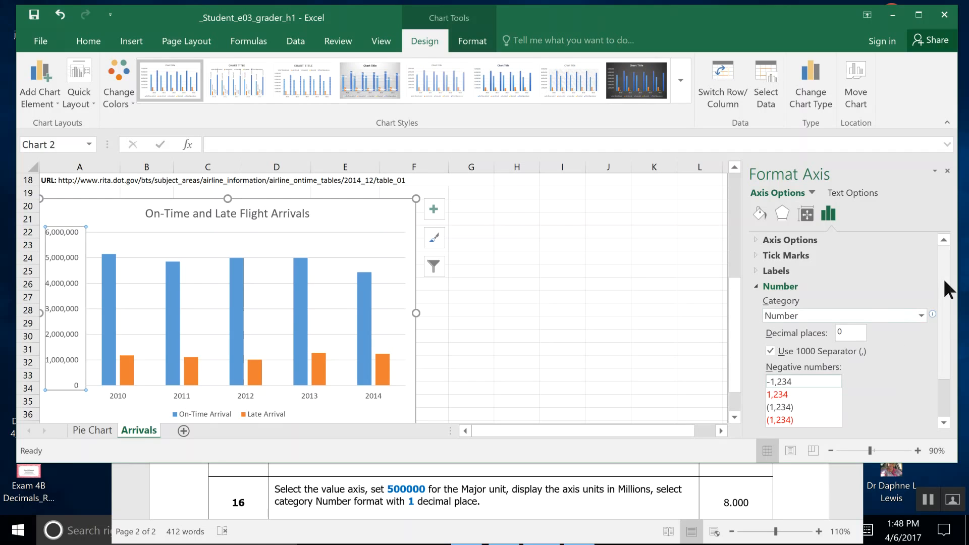
Try the General number format category on the vertical value axis.
{"action": "left_click_drag", "start_coordinate": [943, 278], "coordinate": [945, 326]}
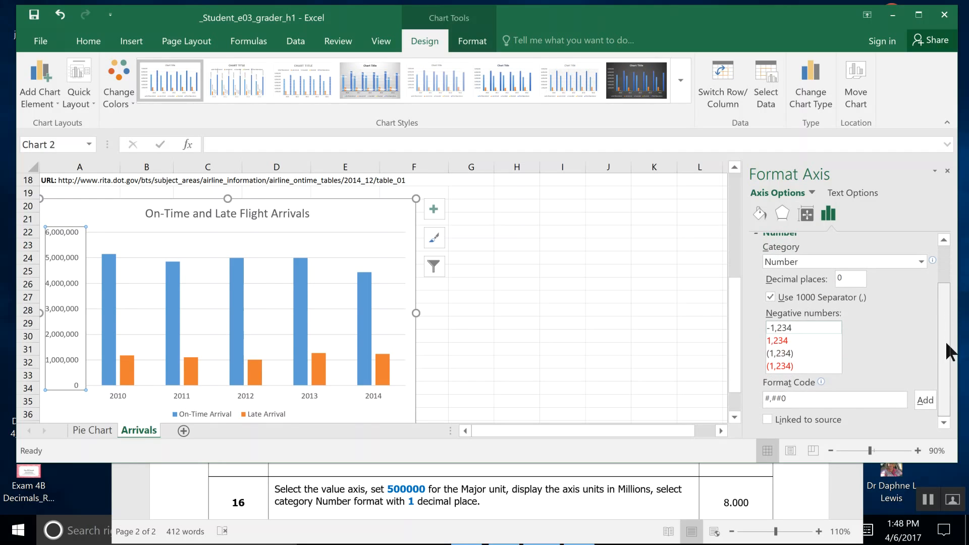
{"action": "mouse_move", "coordinate": [947, 290]}
{"action": "left_mouse_down"}
{"action": "mouse_move", "coordinate": [947, 274]}
{"action": "mouse_move", "coordinate": [946, 323]}
{"action": "mouse_move", "coordinate": [945, 293]}
{"action": "left_mouse_up"}
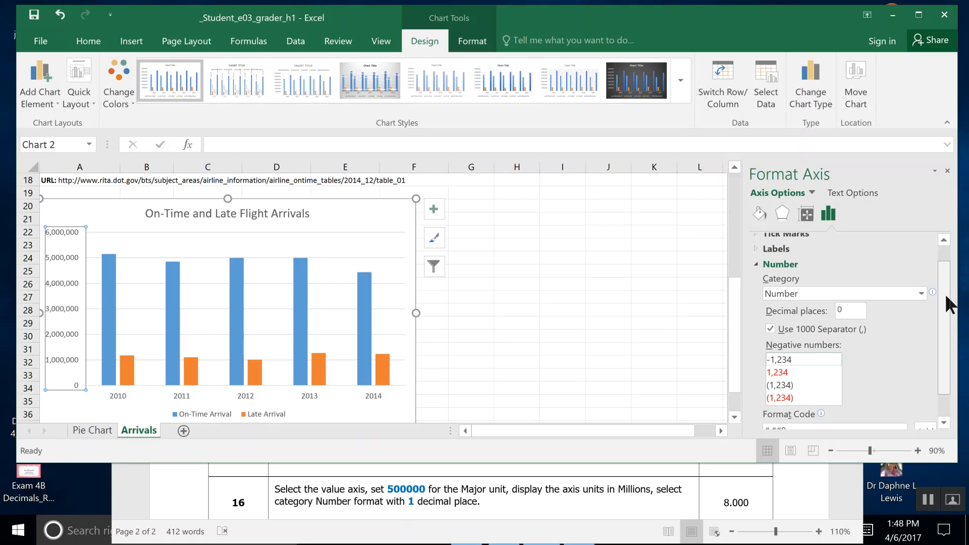
{"action": "left_click", "coordinate": [919, 292]}
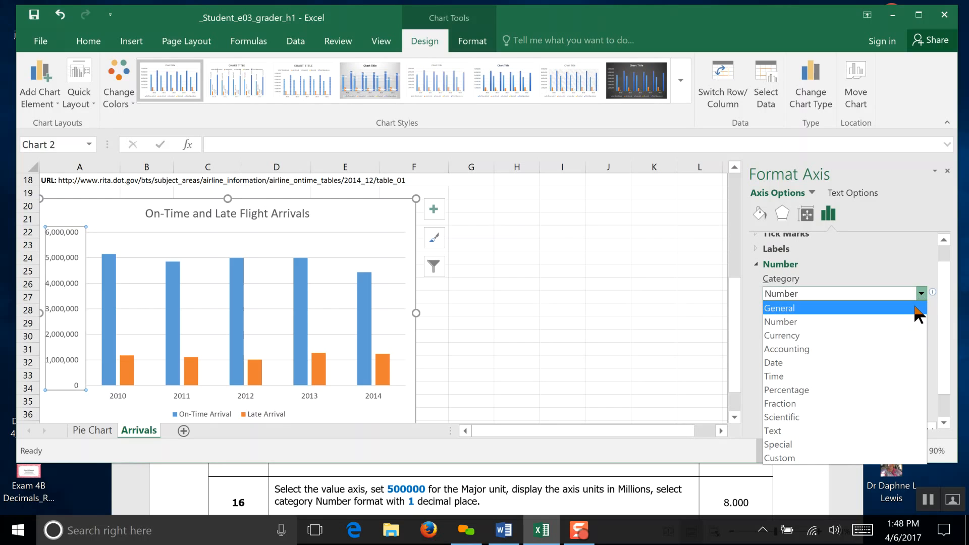
{"action": "left_click", "coordinate": [914, 305]}
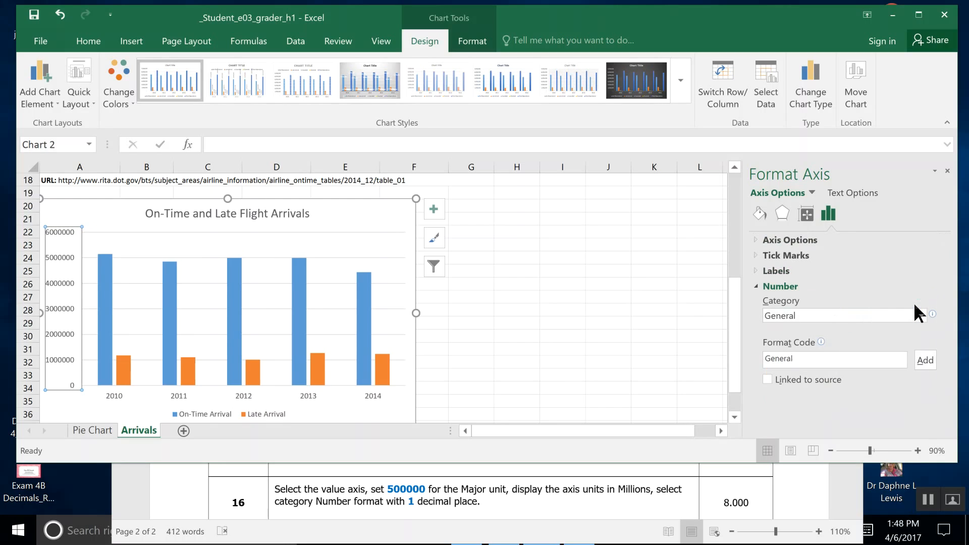
{"action": "left_click", "coordinate": [927, 499]}
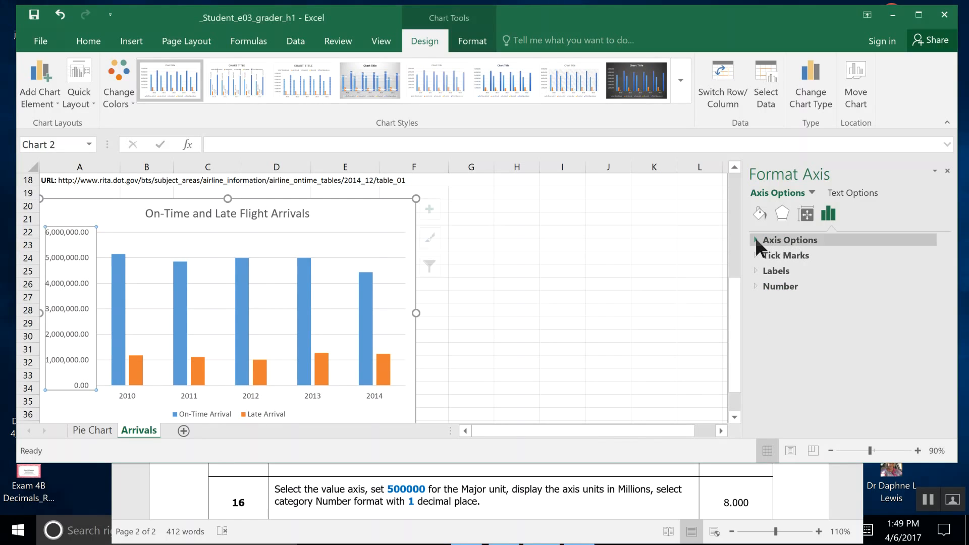
Set the vertical value axis's major unit to 500000.
{"action": "left_click", "coordinate": [756, 239]}
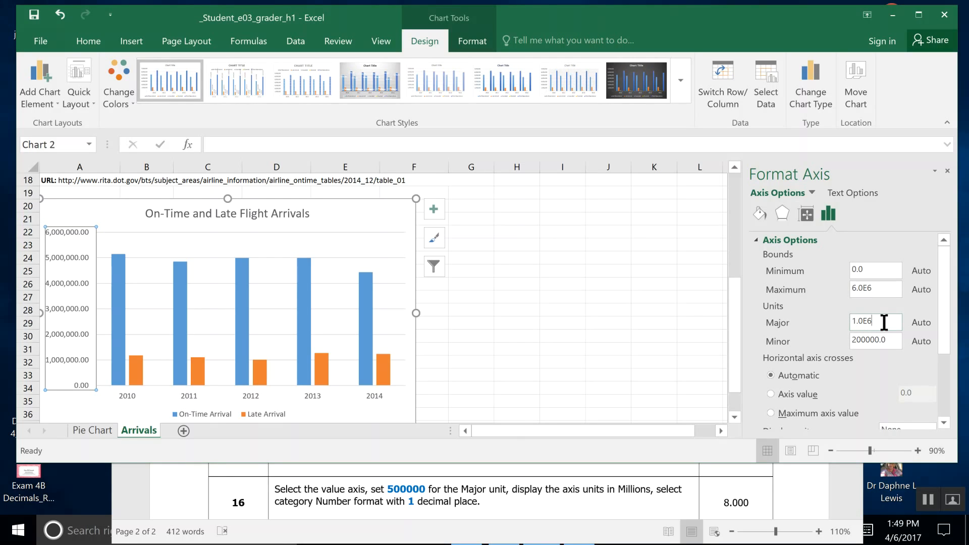
{"action": "left_click_drag", "start_coordinate": [884, 322], "coordinate": [826, 323]}
{"action": "type", "text": "500000"}
{"action": "left_click_drag", "start_coordinate": [945, 323], "coordinate": [958, 398]}
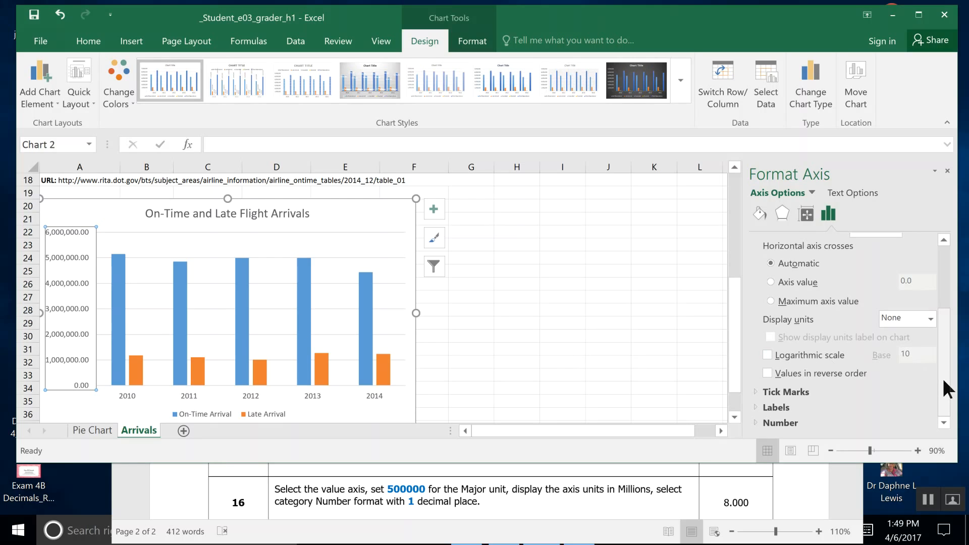
{"action": "left_click_drag", "start_coordinate": [943, 380], "coordinate": [943, 305]}
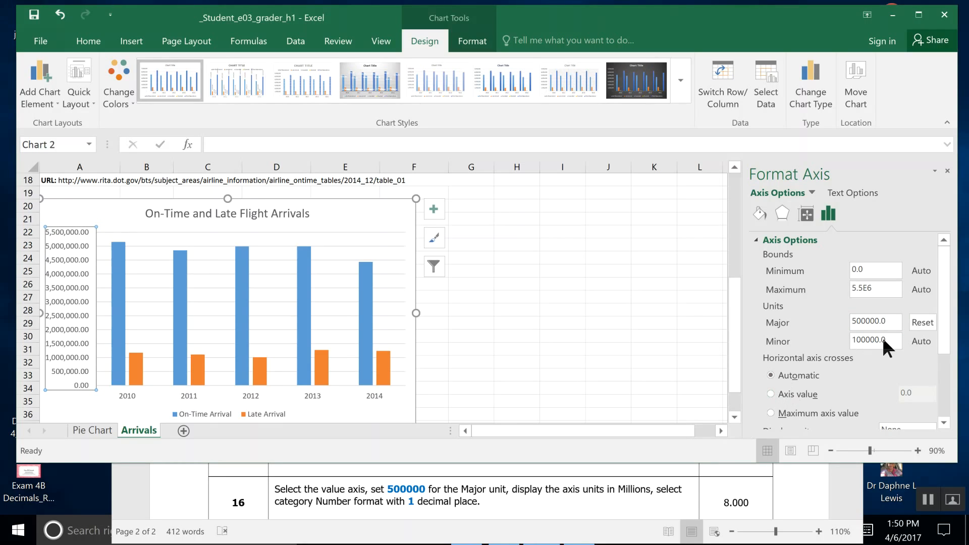
Re-enter 500000 as the vertical value axis's major unit and set its display units to Millions.
{"action": "left_click_drag", "start_coordinate": [950, 346], "coordinate": [953, 383]}
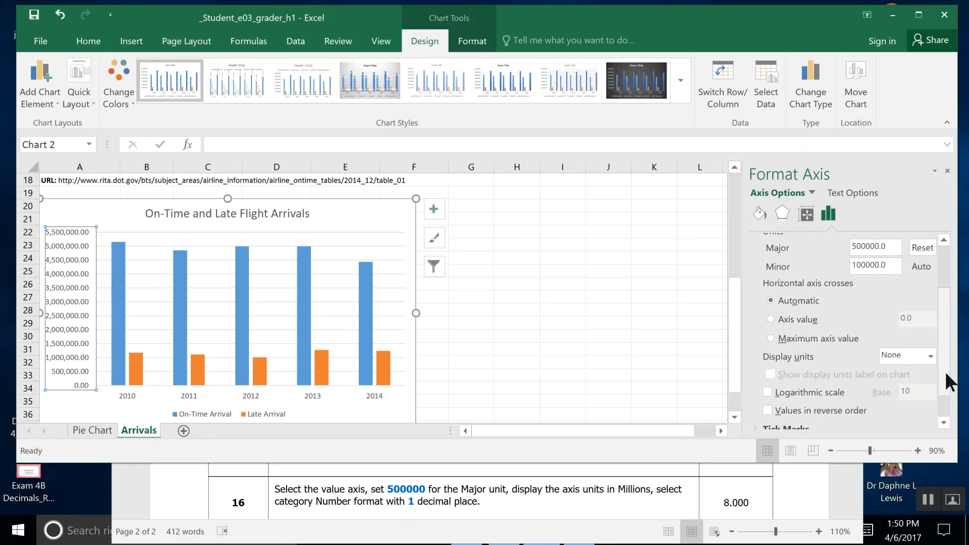
{"action": "left_click", "coordinate": [930, 356]}
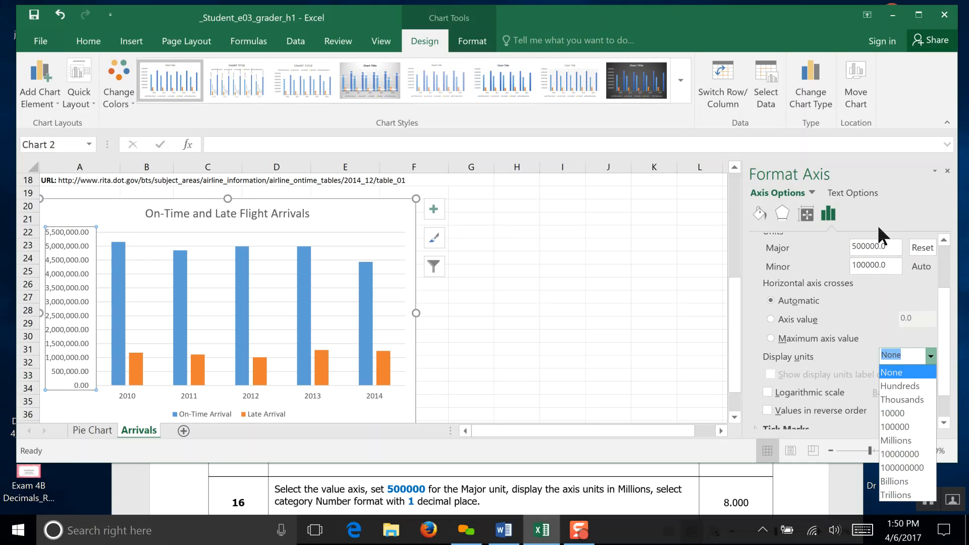
{"action": "left_click_drag", "start_coordinate": [888, 245], "coordinate": [835, 247]}
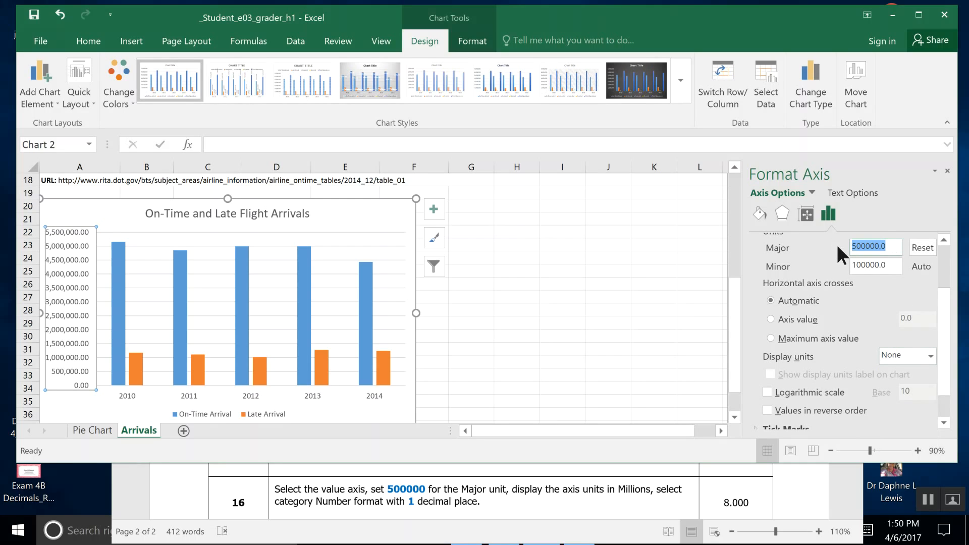
{"action": "type", "text": "500000"}
{"action": "left_click", "coordinate": [931, 356]}
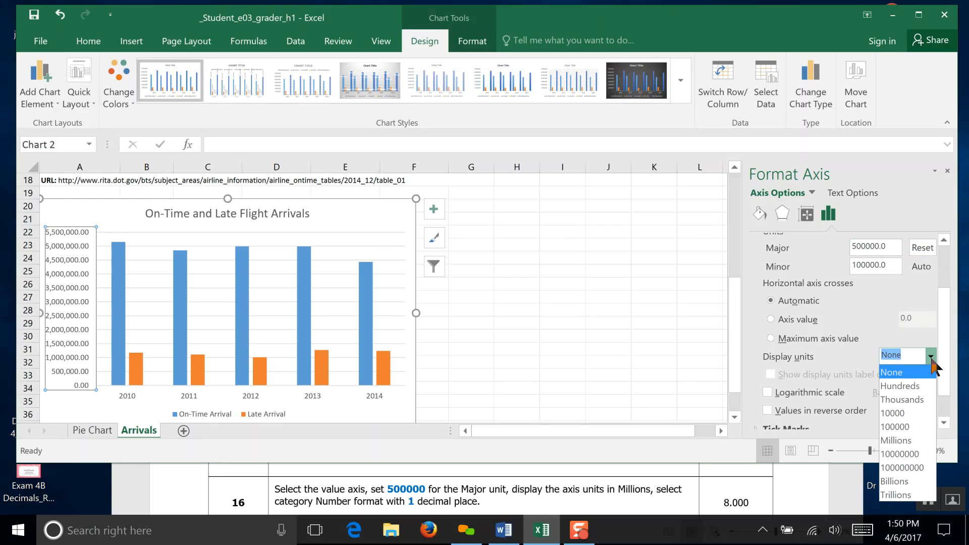
{"action": "left_click", "coordinate": [914, 439]}
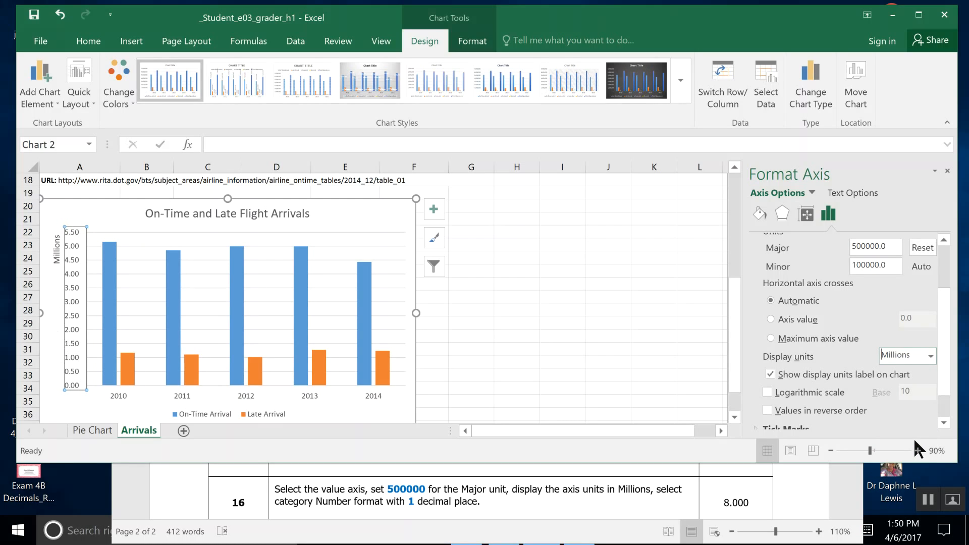
Set the vertical value axis's Number format to 1 decimal place and save the workbook.
{"action": "mouse_move", "coordinate": [944, 379]}
{"action": "left_mouse_down"}
{"action": "mouse_move", "coordinate": [945, 406]}
{"action": "mouse_move", "coordinate": [939, 361]}
{"action": "left_mouse_up"}
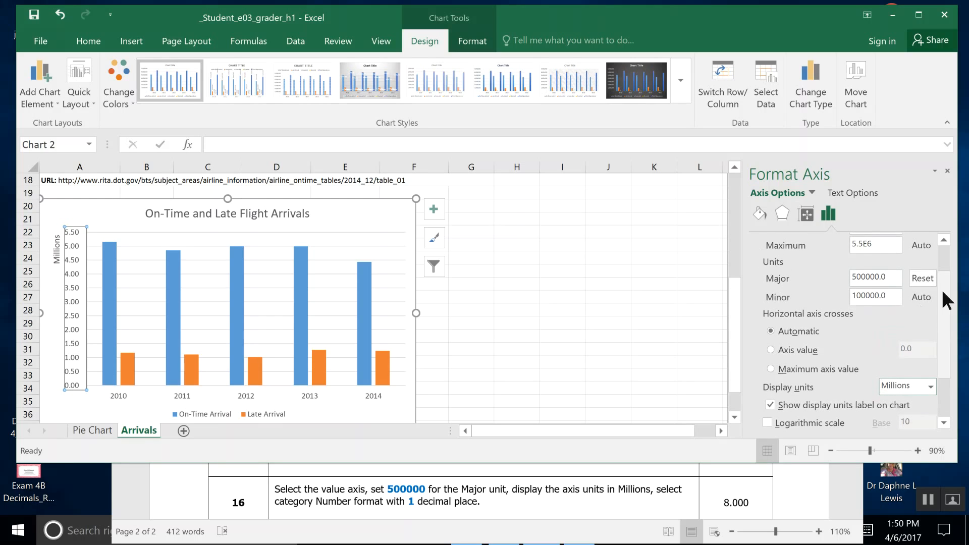
{"action": "left_click_drag", "start_coordinate": [942, 289], "coordinate": [940, 265]}
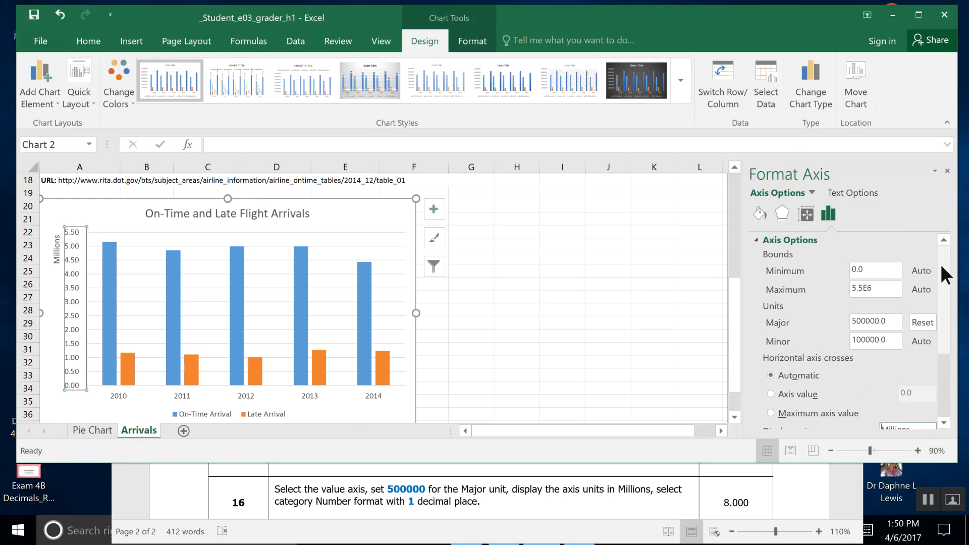
{"action": "left_click", "coordinate": [755, 240]}
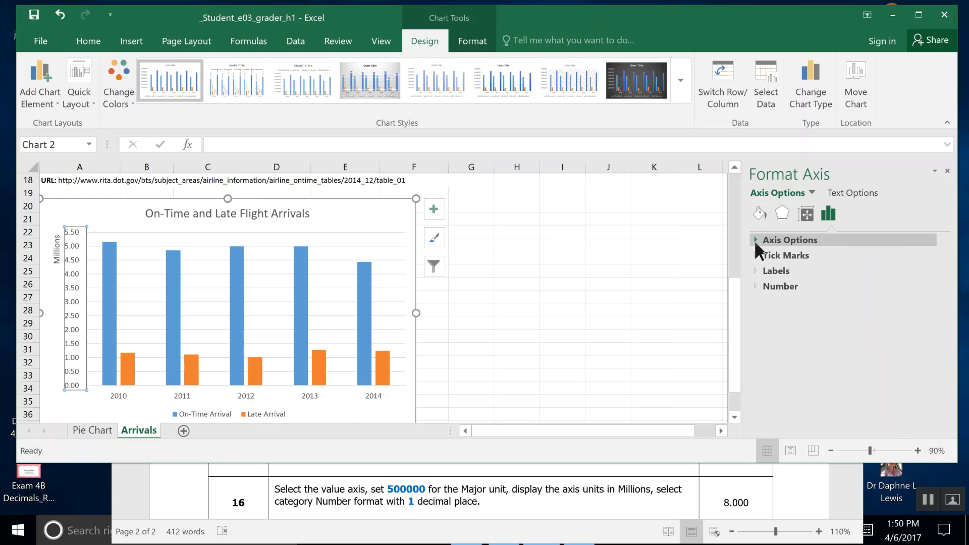
{"action": "left_click", "coordinate": [756, 284]}
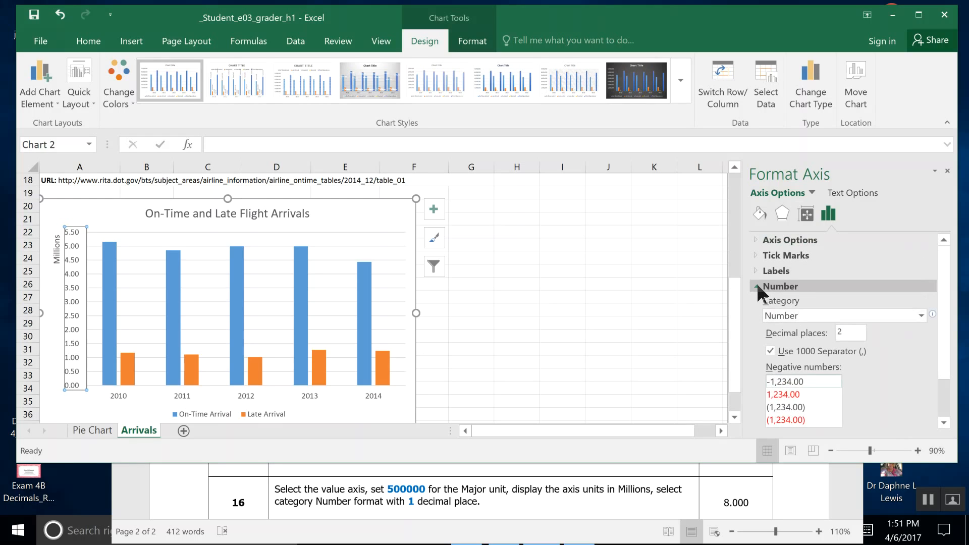
{"action": "left_click", "coordinate": [844, 332]}
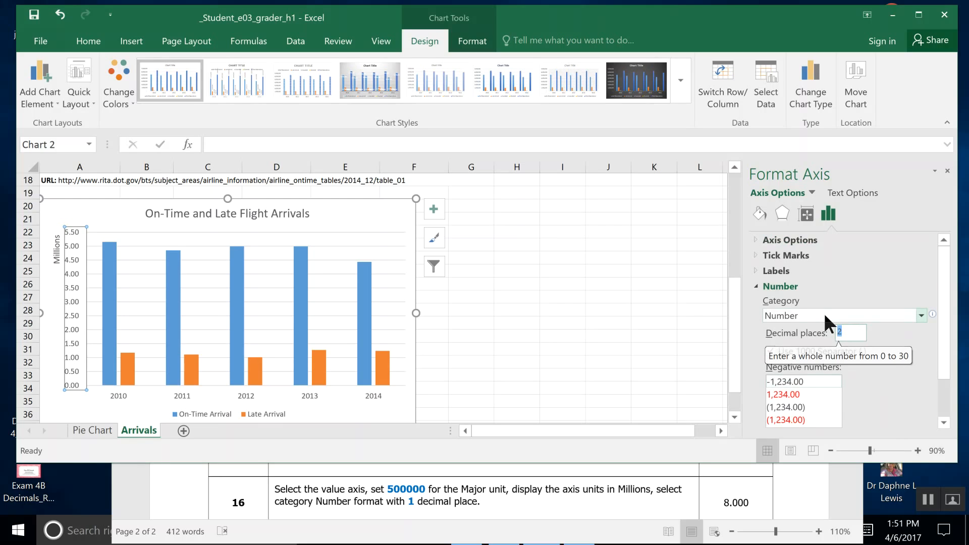
{"action": "key", "text": "BackSpace"}
{"action": "type", "text": "1"}
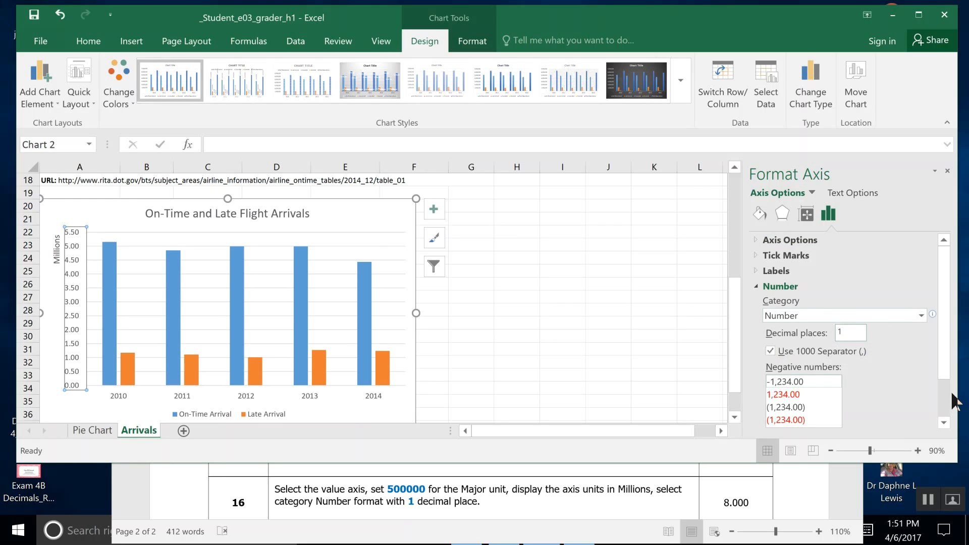
{"action": "scroll", "coordinate": [946, 363], "scroll_direction": "down", "scroll_amount": 2}
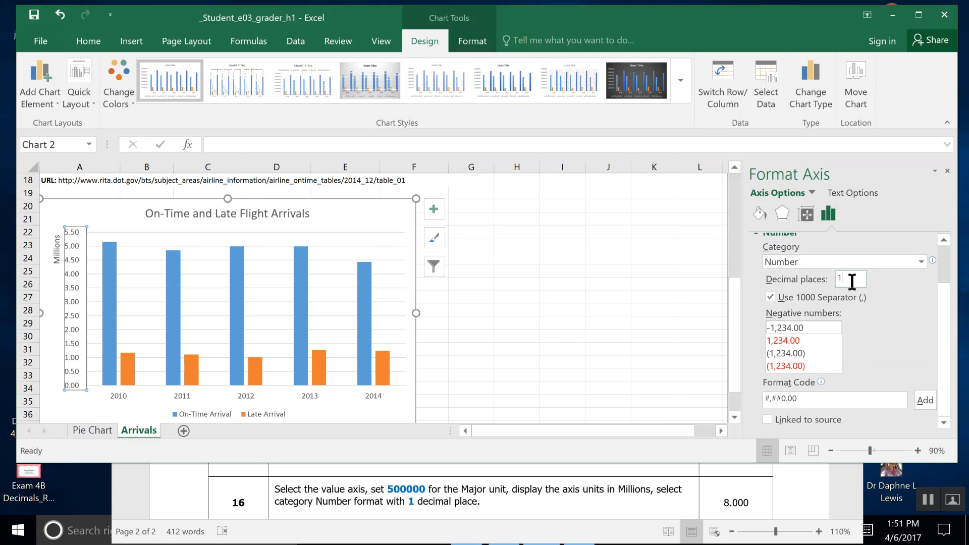
{"action": "key", "text": "Return"}
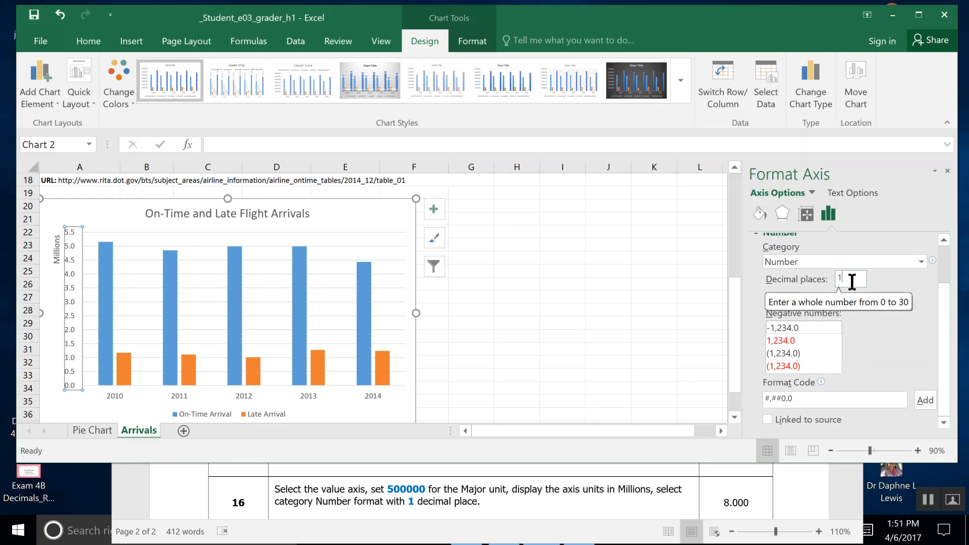
{"action": "left_click", "coordinate": [34, 20]}
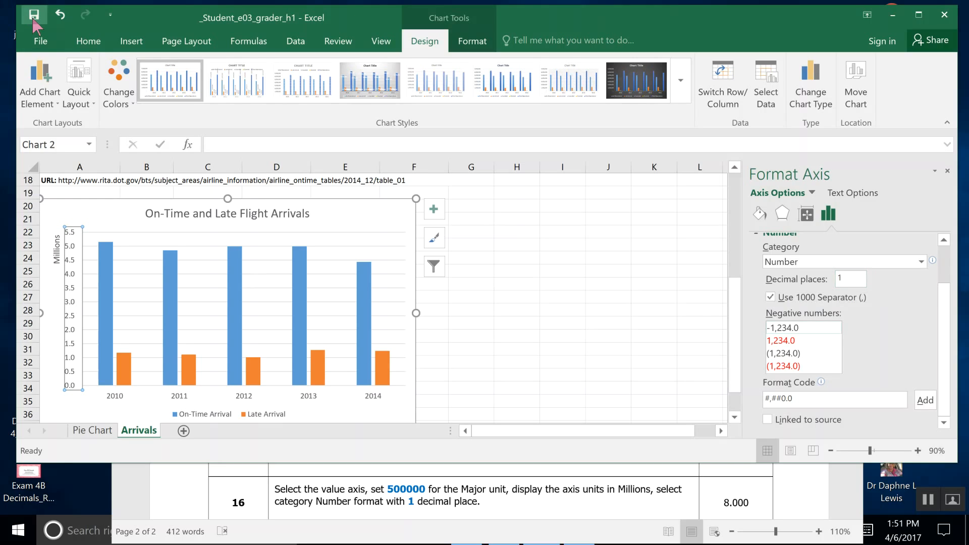
Read instruction 17 in the Word document and add only a primary vertical axis title to the clustered column chart.
{"action": "left_click", "coordinate": [826, 504]}
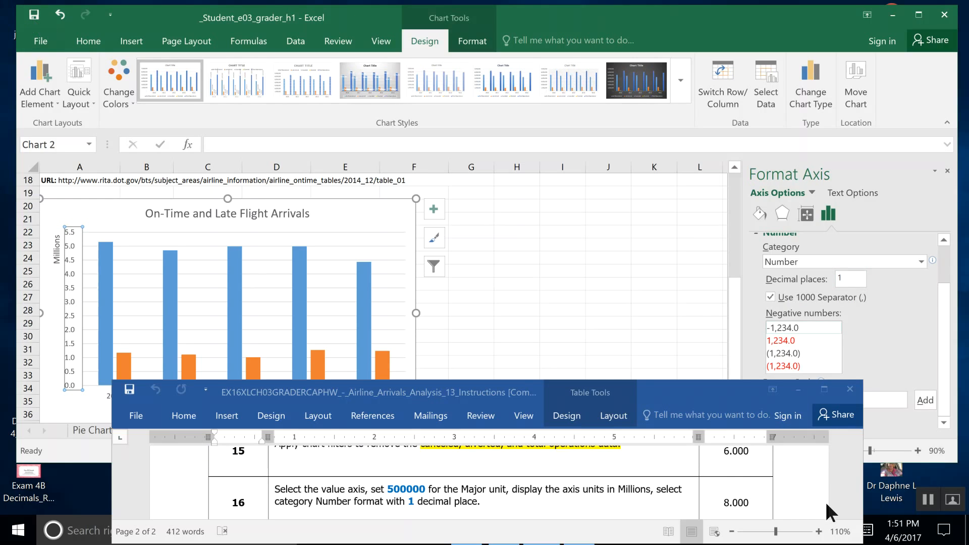
{"action": "left_click", "coordinate": [857, 513]}
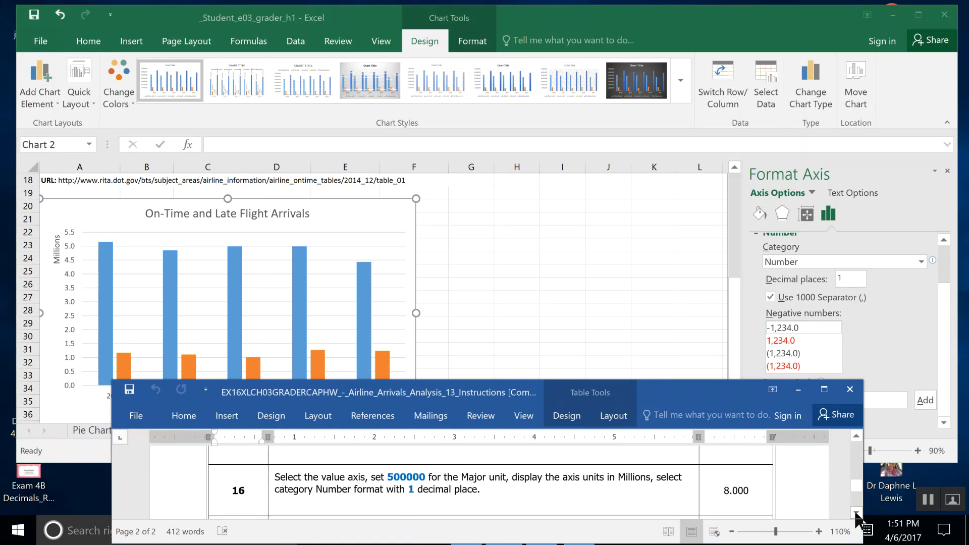
{"action": "scroll", "coordinate": [856, 513], "scroll_direction": "down", "scroll_amount": 2}
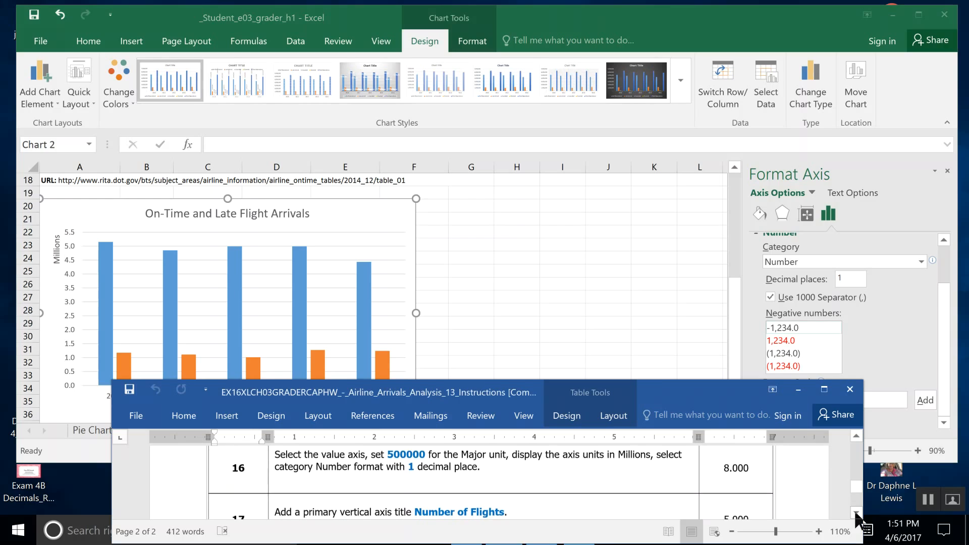
{"action": "left_click", "coordinate": [659, 244]}
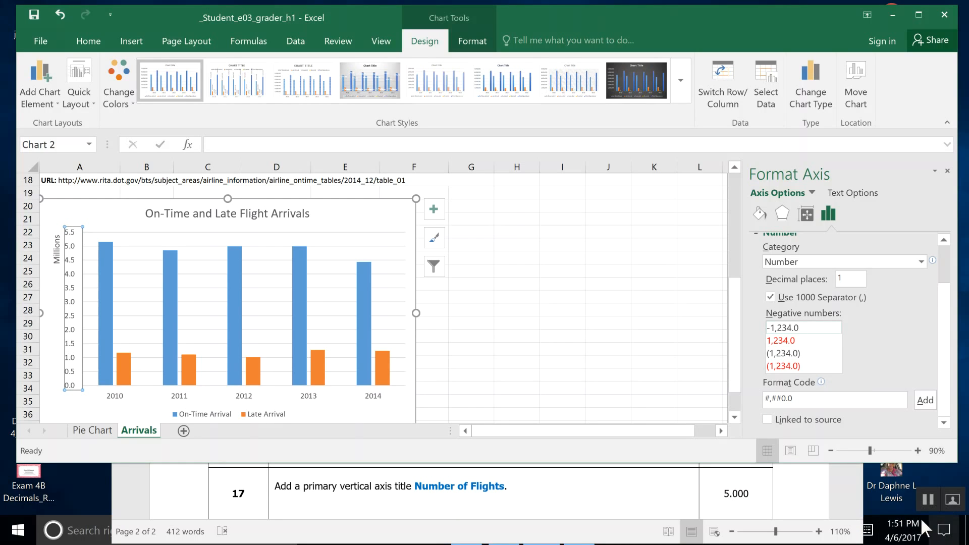
{"action": "left_click", "coordinate": [927, 500]}
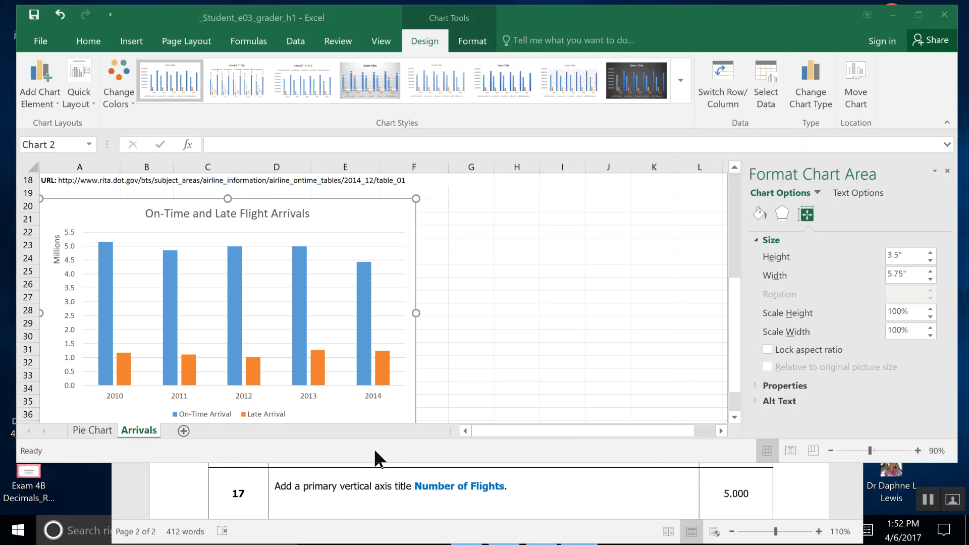
{"action": "left_click", "coordinate": [57, 248]}
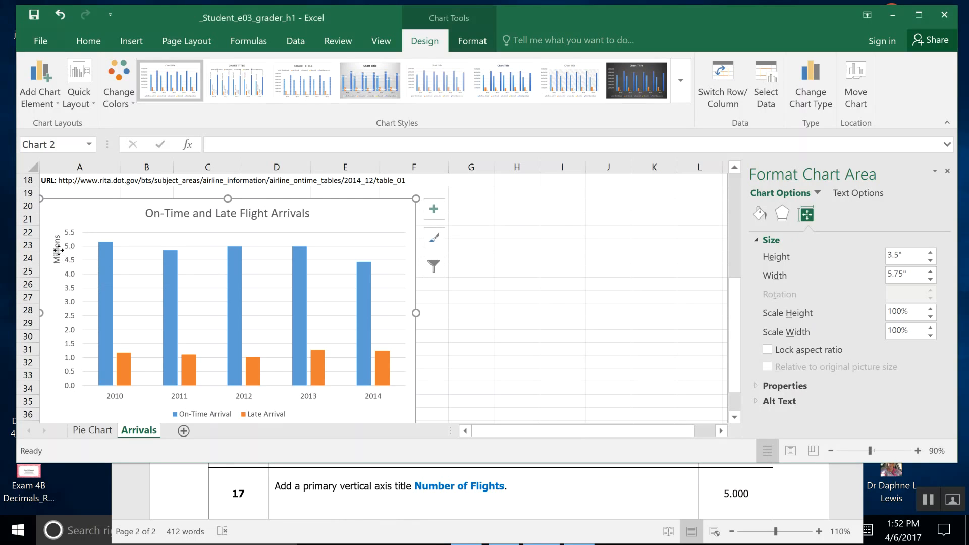
{"action": "left_click", "coordinate": [58, 248]}
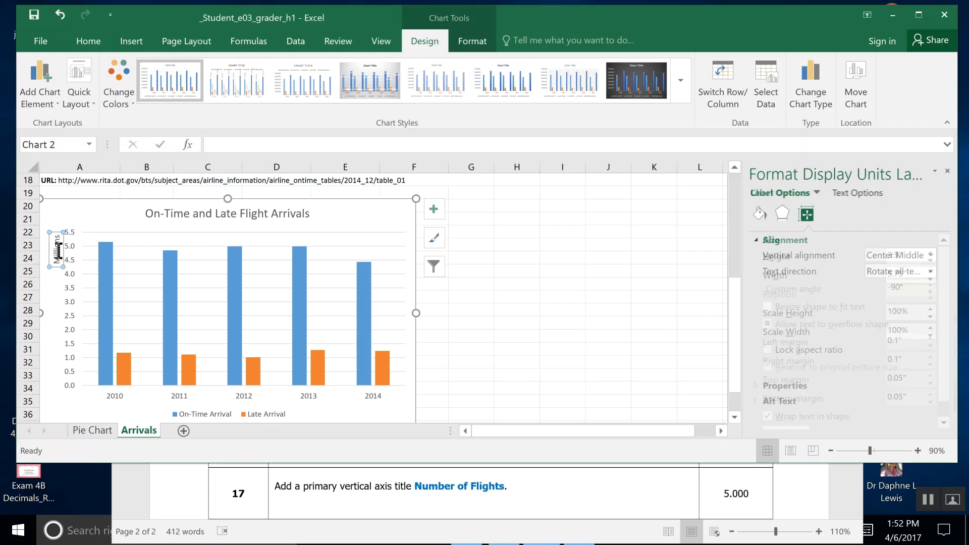
{"action": "left_click", "coordinate": [437, 210]}
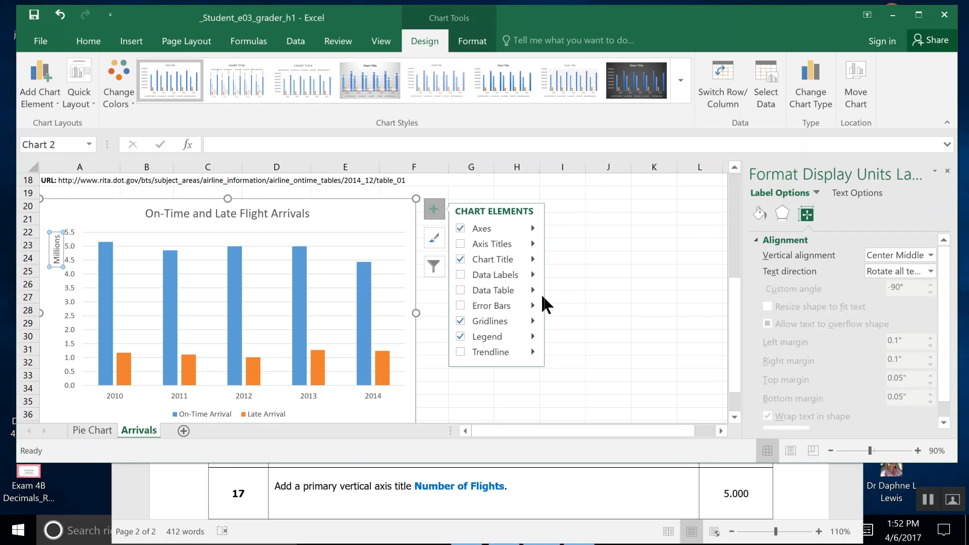
{"action": "left_click", "coordinate": [507, 241]}
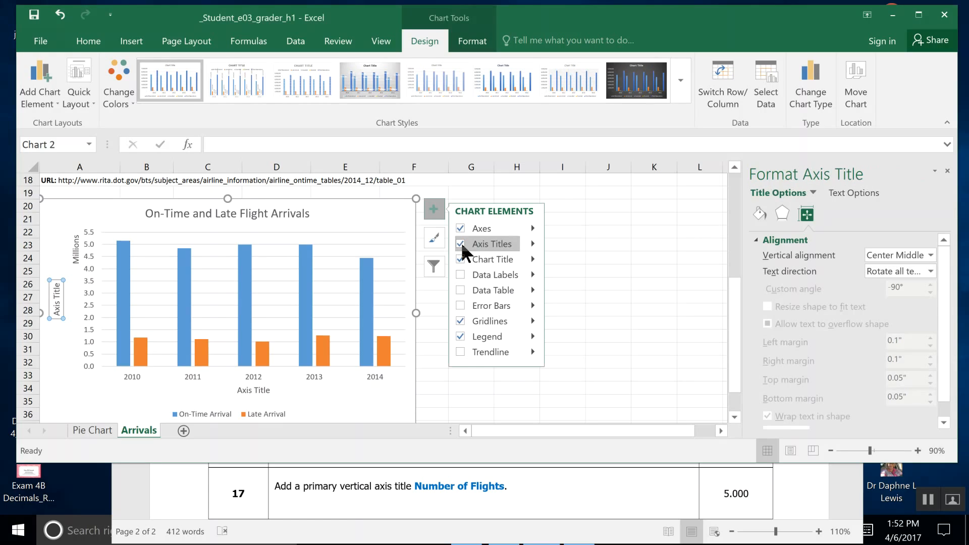
{"action": "left_click", "coordinate": [532, 244]}
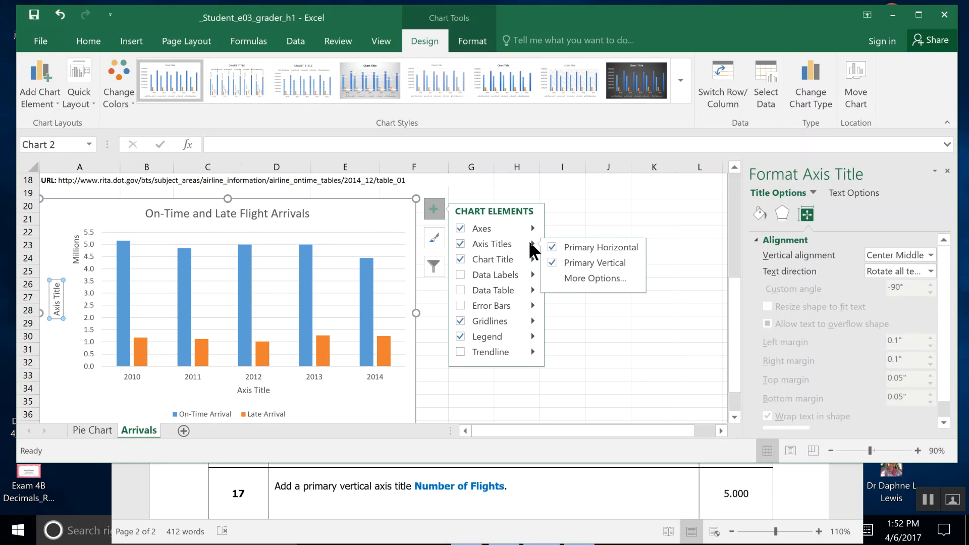
{"action": "left_click", "coordinate": [552, 247]}
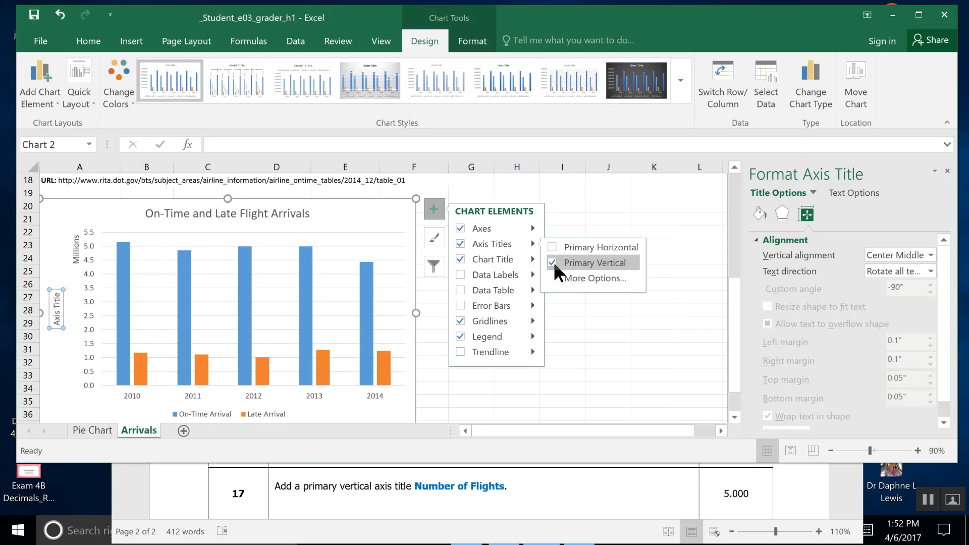
Replace the vertical axis title's placeholder text with "Number of Flights" and save the workbook.
{"action": "left_click", "coordinate": [59, 305]}
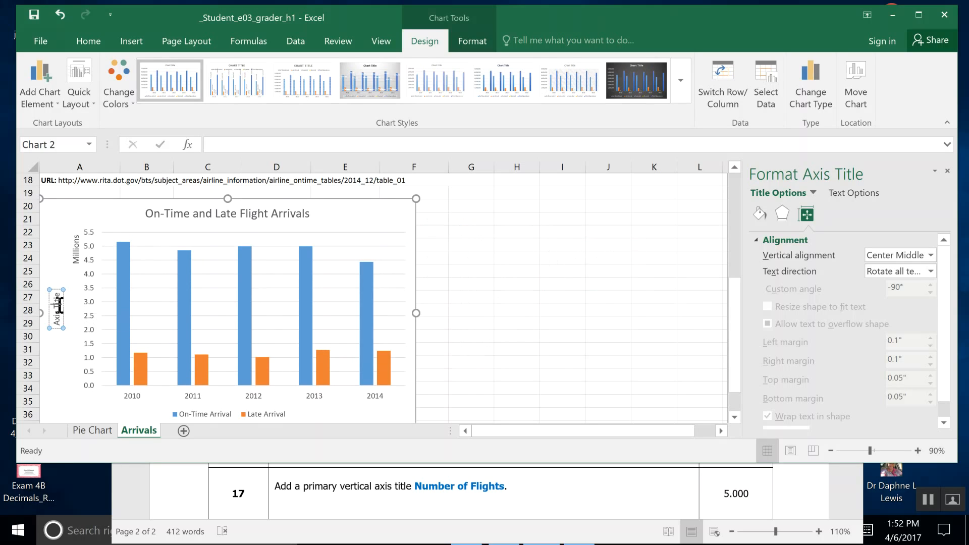
{"action": "left_click_drag", "start_coordinate": [56, 294], "coordinate": [59, 329]}
{"action": "type", "text": "Number of"}
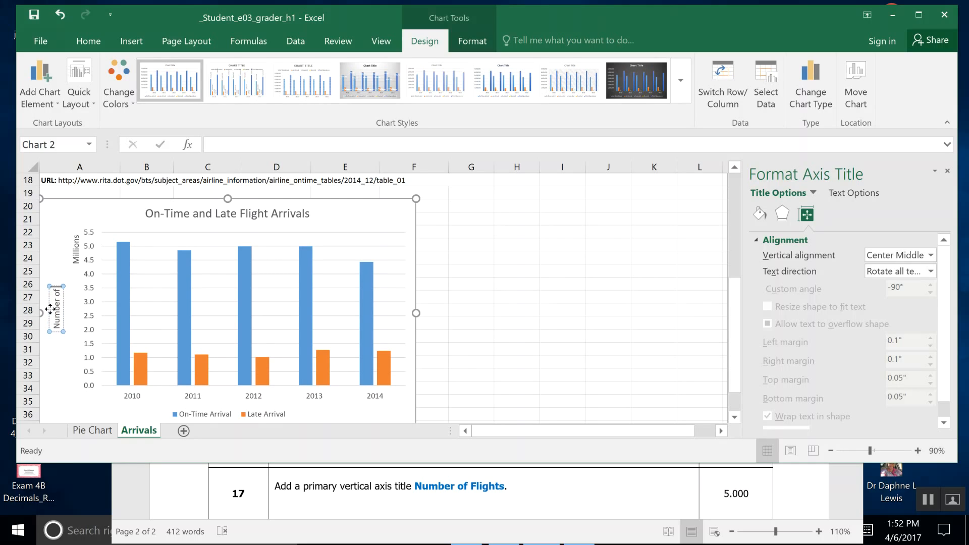
{"action": "type", "text": " Flights"}
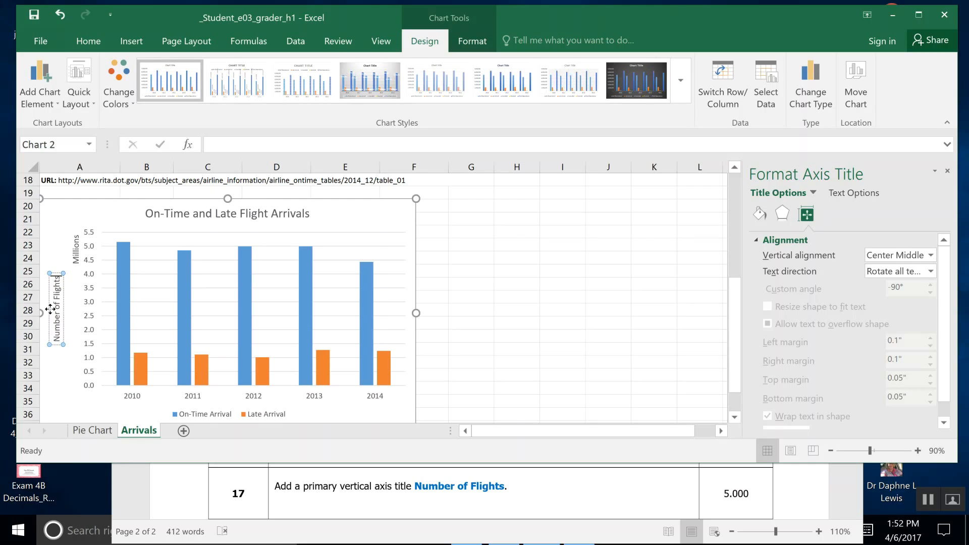
{"action": "left_click", "coordinate": [35, 17]}
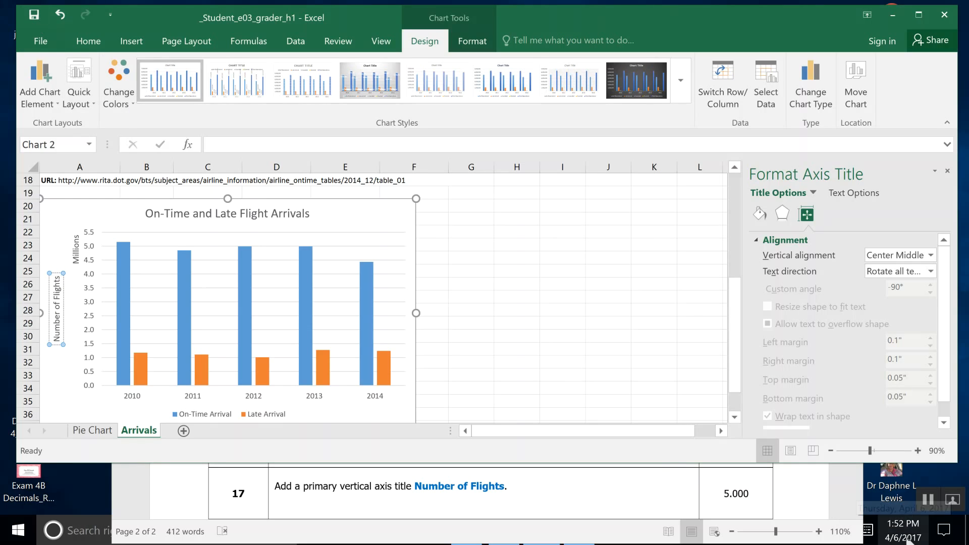
Read instruction 18 in the Word document and apply the colorful Color 2 scheme to the clustered column chart.
{"action": "left_click", "coordinate": [858, 514]}
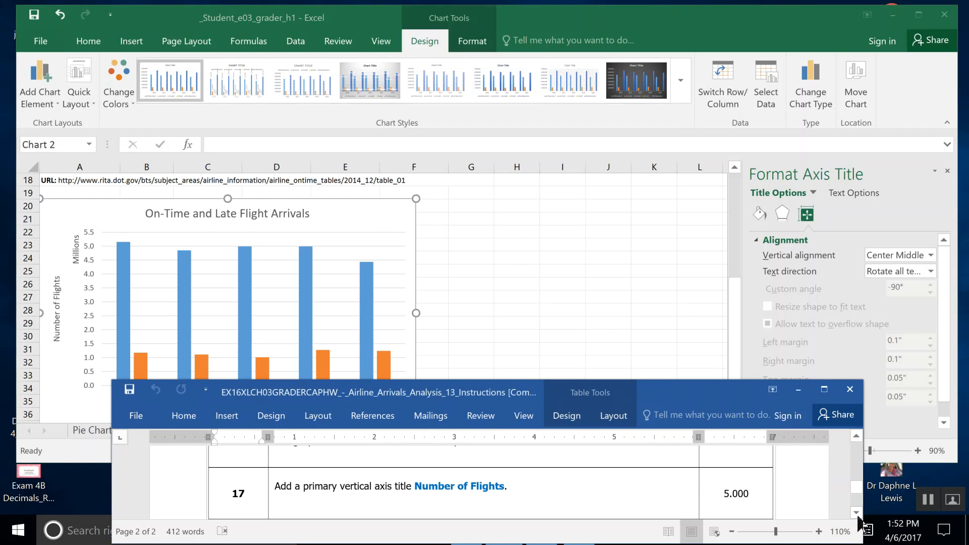
{"action": "left_click", "coordinate": [856, 513]}
{"action": "left_click", "coordinate": [857, 514]}
{"action": "left_click", "coordinate": [857, 514]}
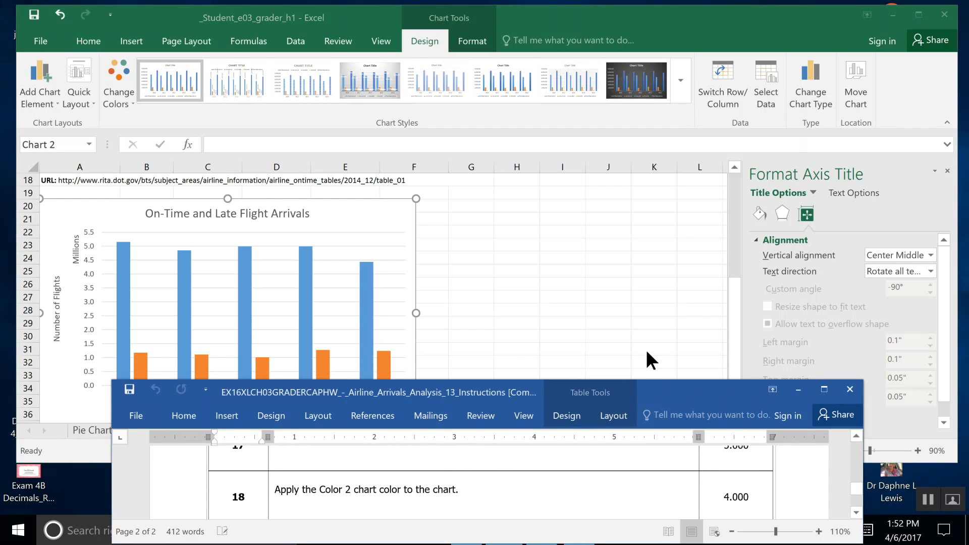
{"action": "left_click", "coordinate": [641, 258]}
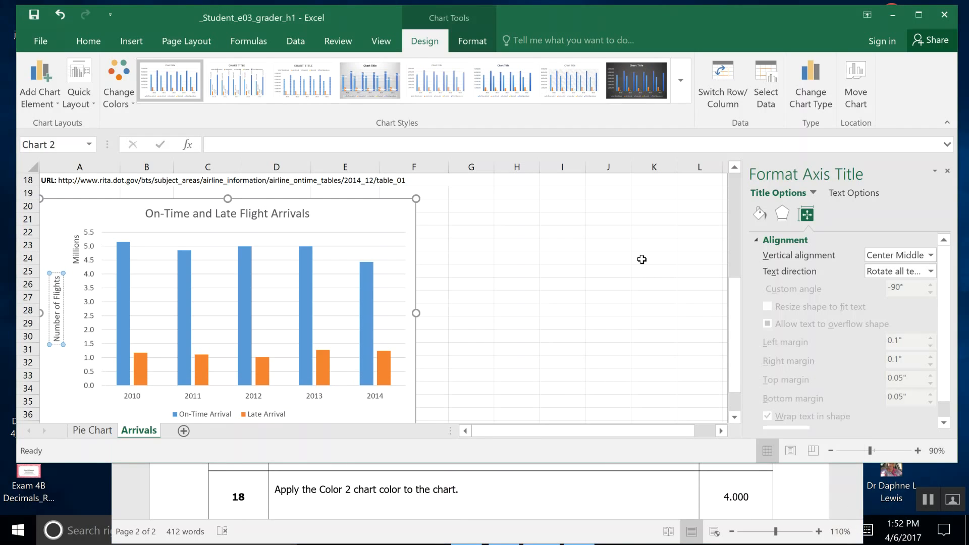
{"action": "left_click", "coordinate": [108, 219]}
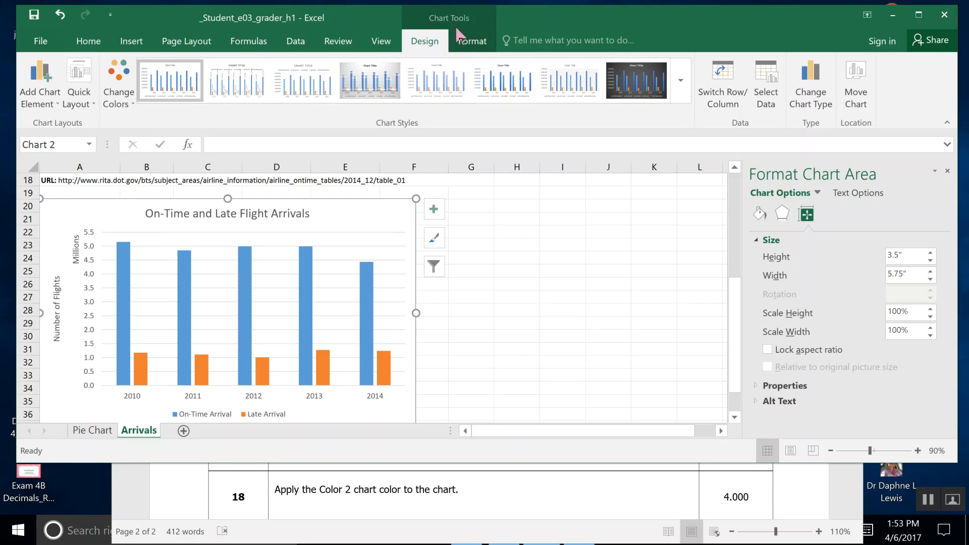
{"action": "left_click", "coordinate": [132, 104]}
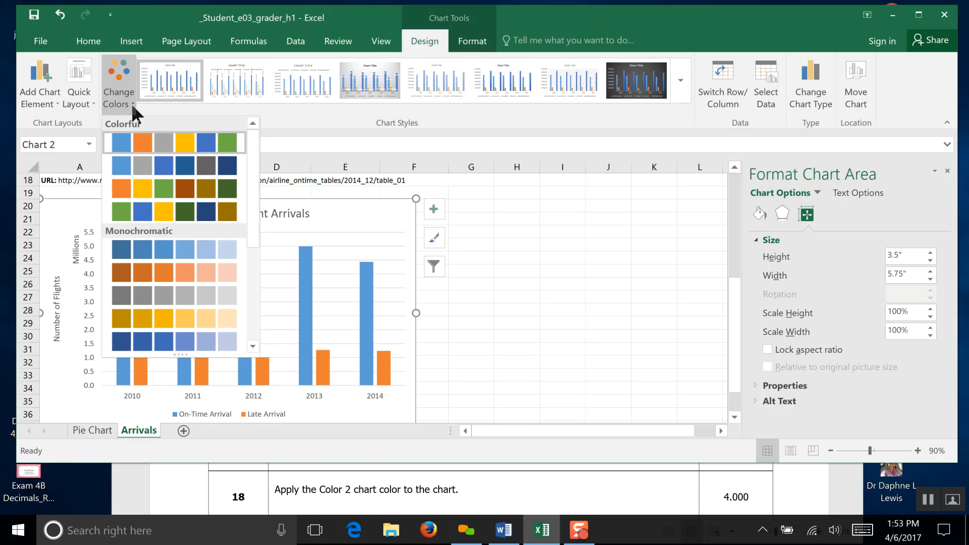
{"action": "left_click", "coordinate": [133, 165]}
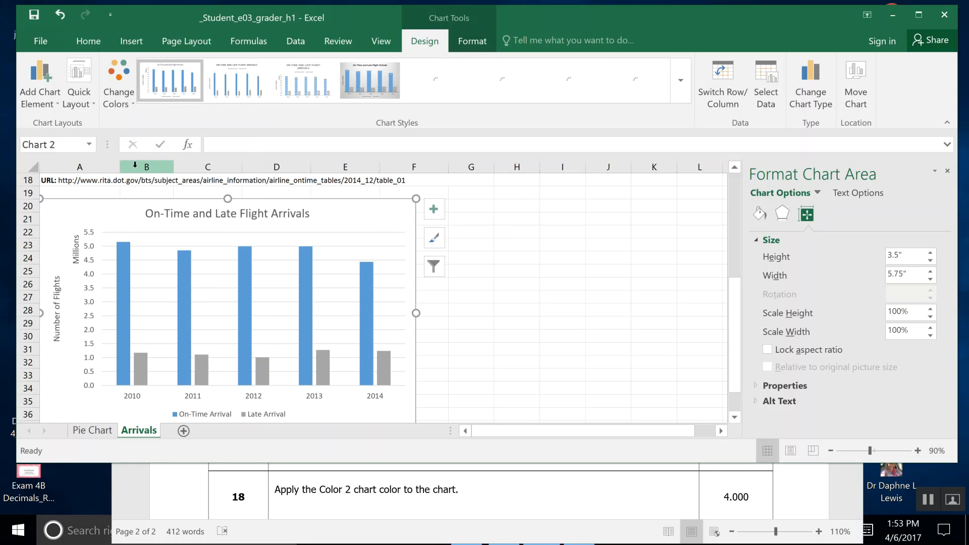
Save the workbook and read instruction 19 in the Word document.
{"action": "left_click", "coordinate": [38, 17]}
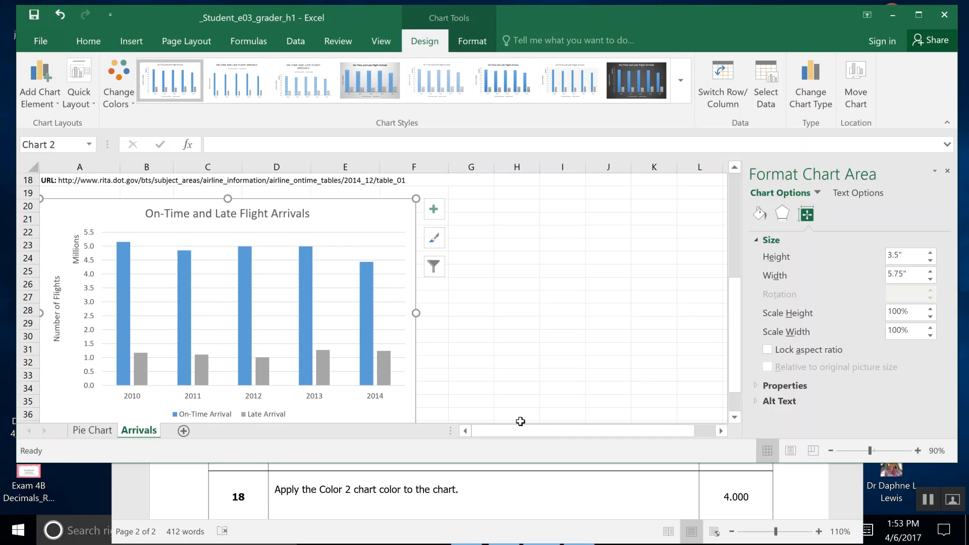
{"action": "left_click", "coordinate": [815, 499]}
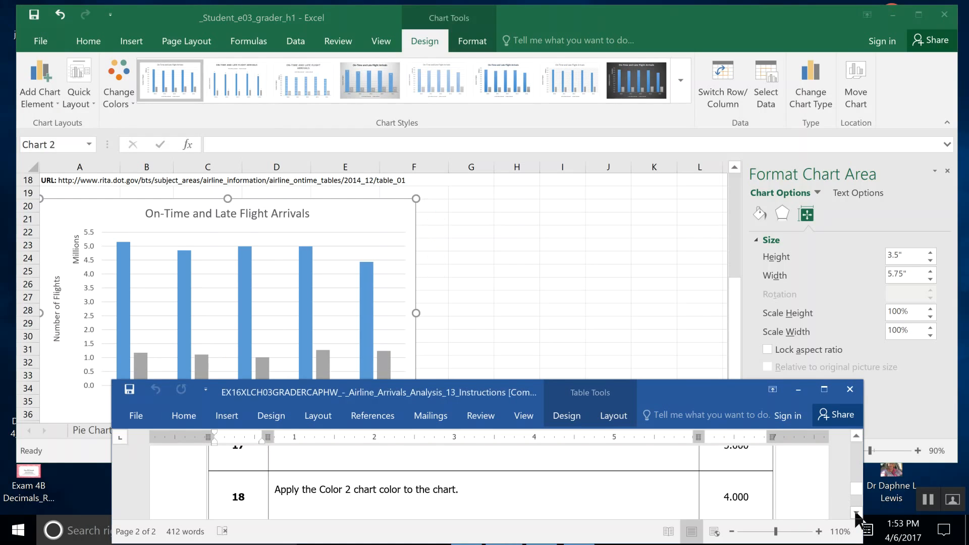
{"action": "left_click", "coordinate": [857, 513]}
{"action": "left_click", "coordinate": [857, 514]}
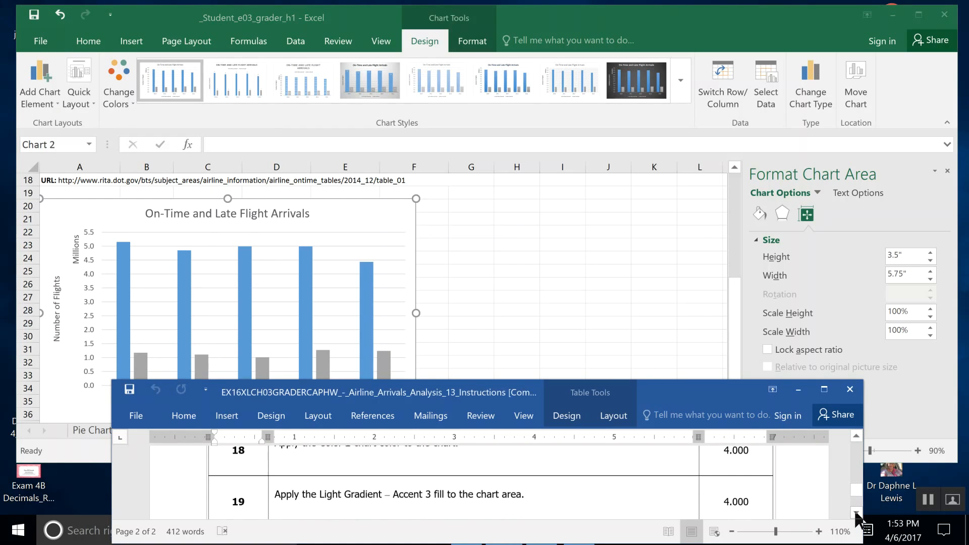
{"action": "left_click", "coordinate": [477, 230]}
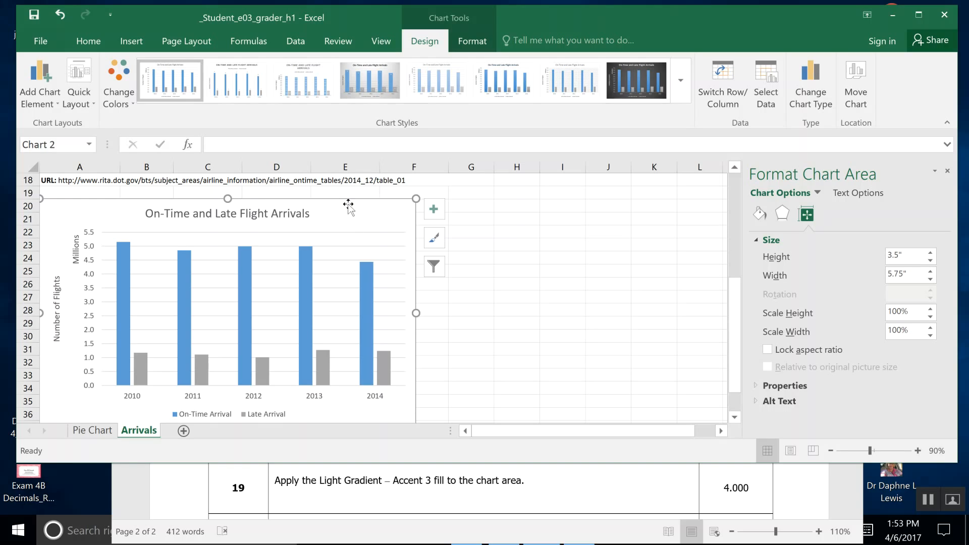
Select the clustered column chart's chart area and set its fill to Gradient fill.
{"action": "left_click", "coordinate": [329, 250]}
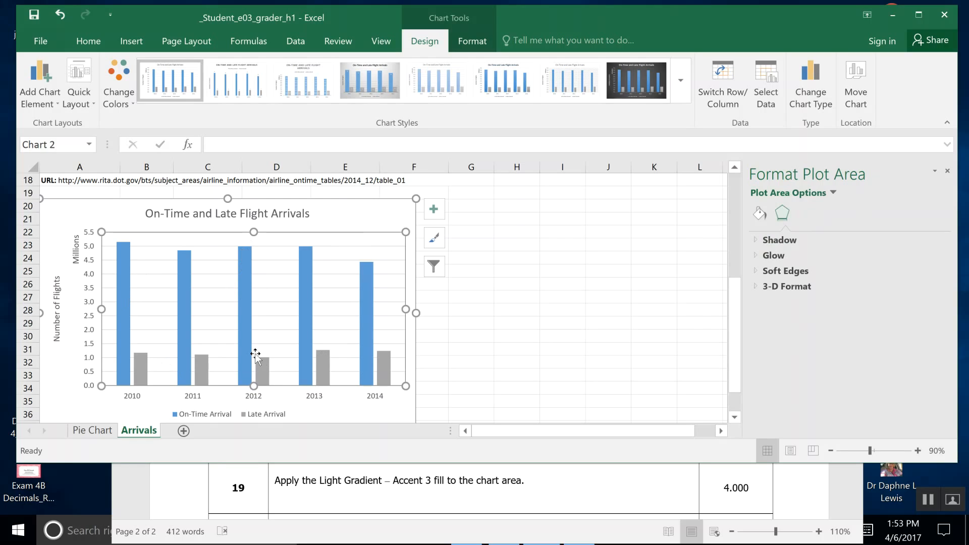
{"action": "left_click", "coordinate": [275, 316]}
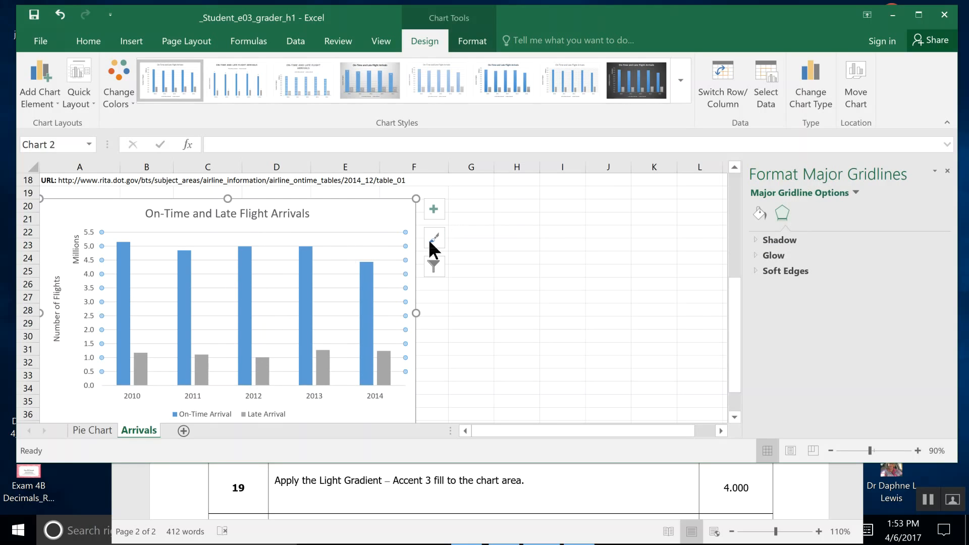
{"action": "left_click", "coordinate": [88, 216]}
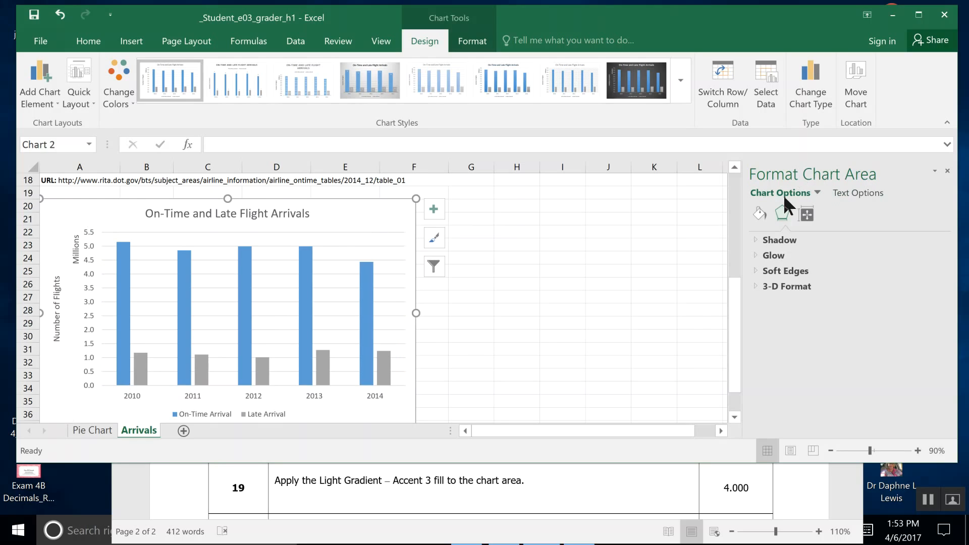
{"action": "left_click", "coordinate": [758, 214]}
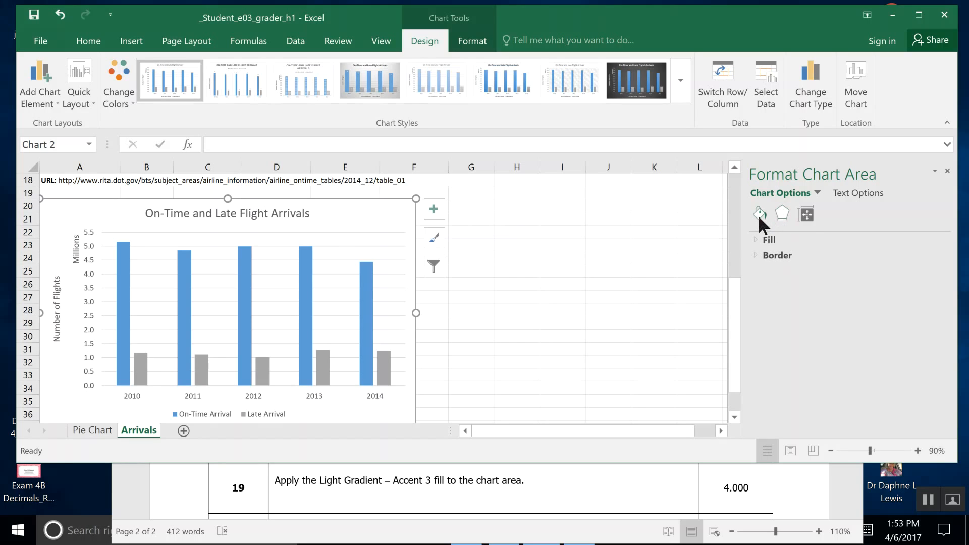
{"action": "left_click", "coordinate": [755, 238]}
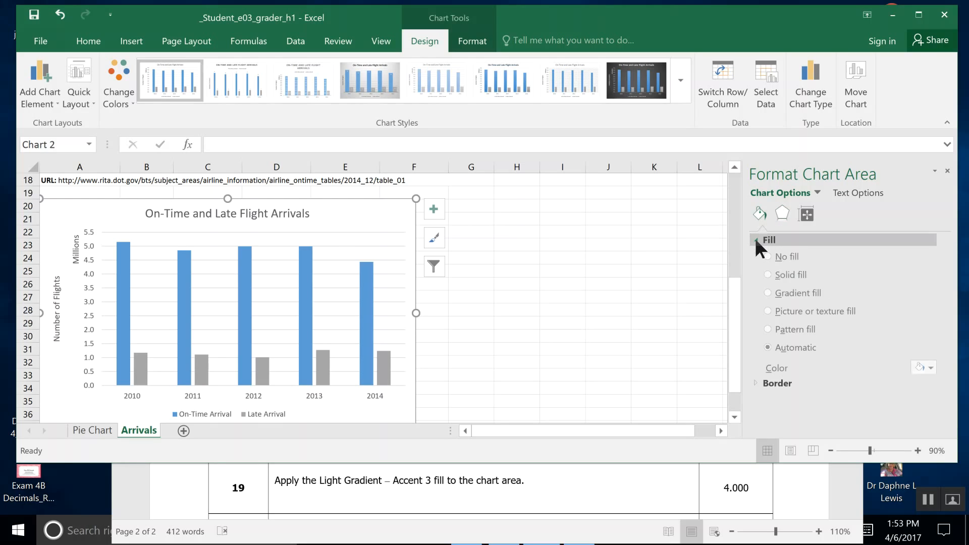
{"action": "left_click", "coordinate": [768, 293]}
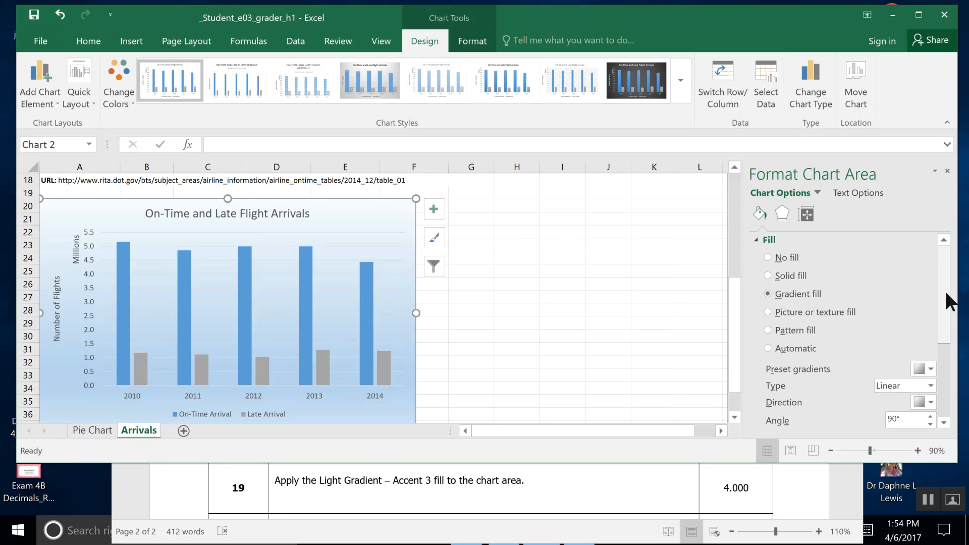
Apply the Light Gradient - Accent 3 preset to the chart area fill and save the workbook.
{"action": "left_click_drag", "start_coordinate": [946, 291], "coordinate": [954, 369]}
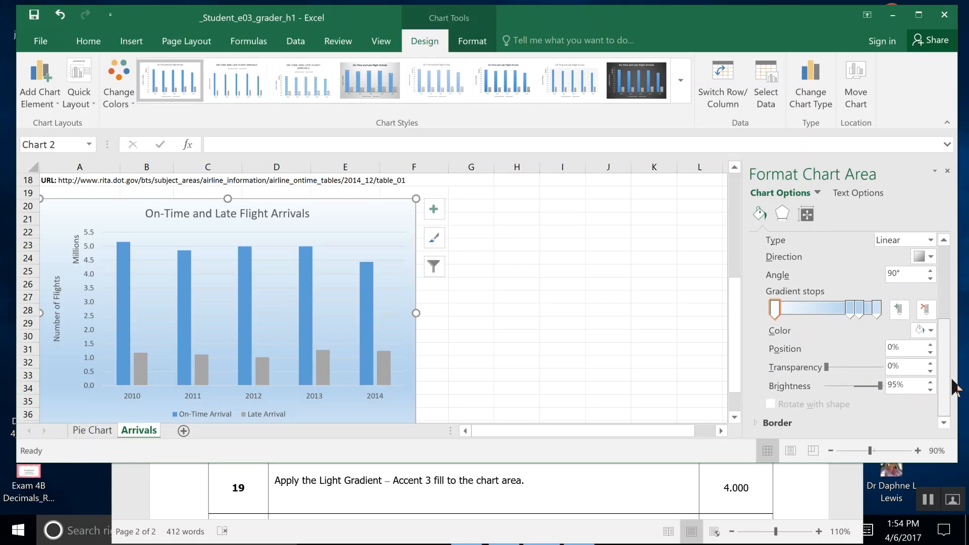
{"action": "scroll", "coordinate": [950, 340], "scroll_direction": "up", "scroll_amount": 2}
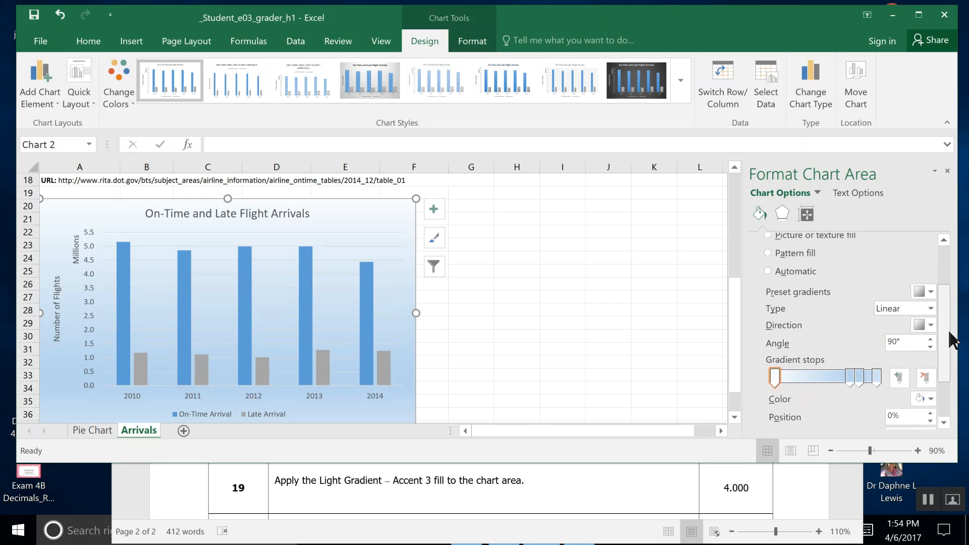
{"action": "left_click", "coordinate": [930, 288]}
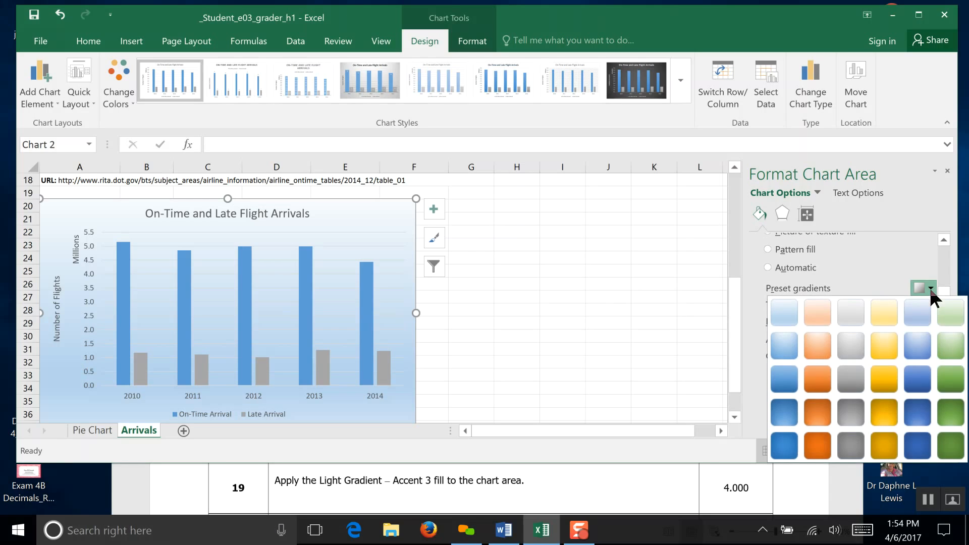
{"action": "left_click", "coordinate": [852, 312]}
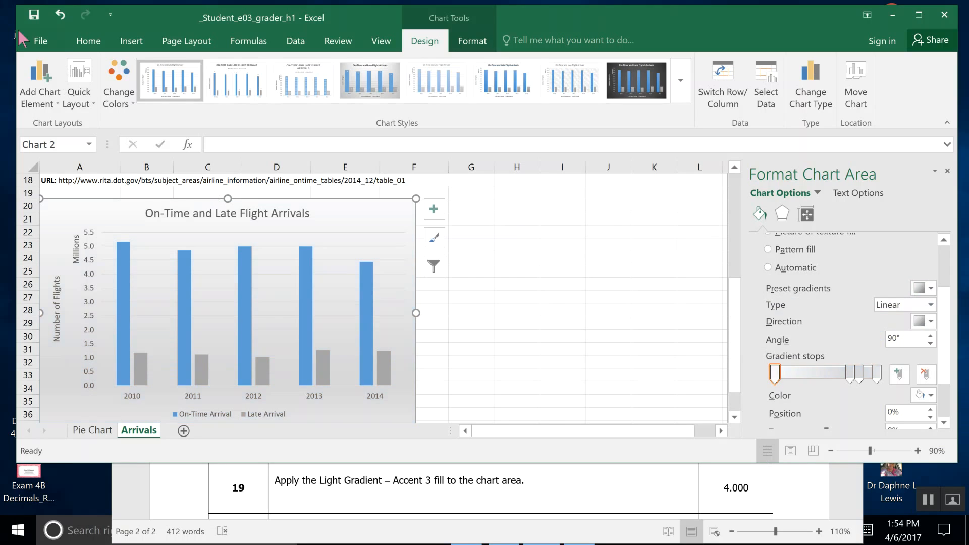
{"action": "left_click", "coordinate": [33, 14]}
Read instruction 20 in the Word document and return to the Excel workbook.
{"action": "left_click", "coordinate": [798, 507]}
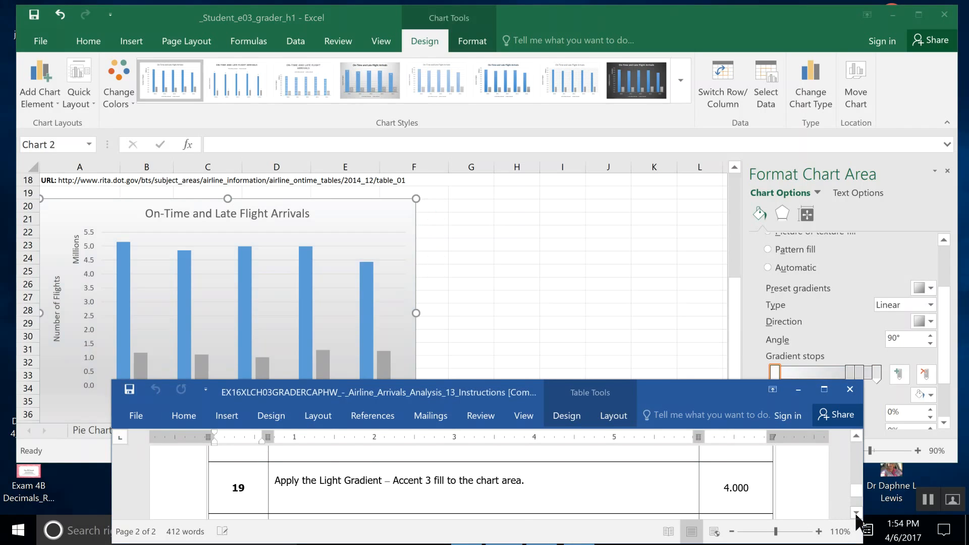
{"action": "left_click", "coordinate": [856, 513]}
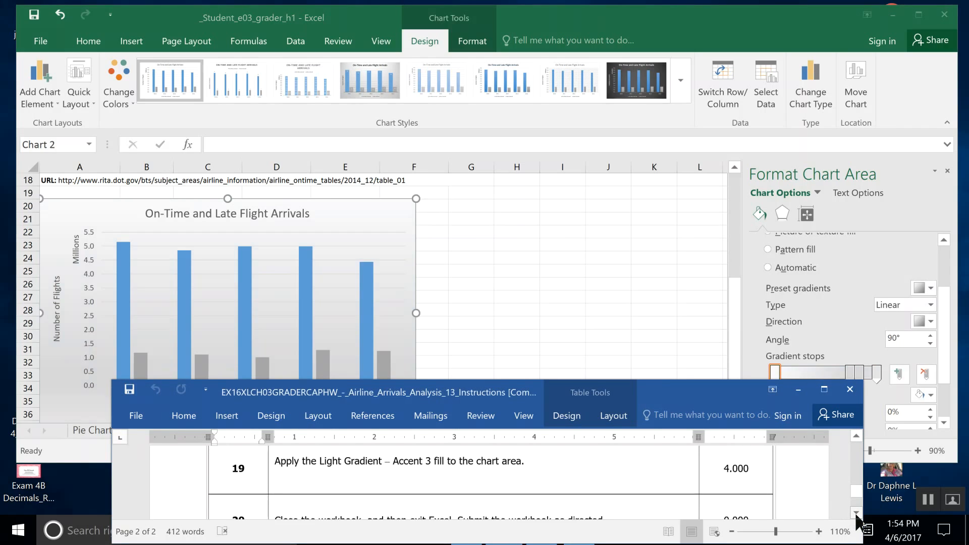
{"action": "left_click", "coordinate": [621, 256]}
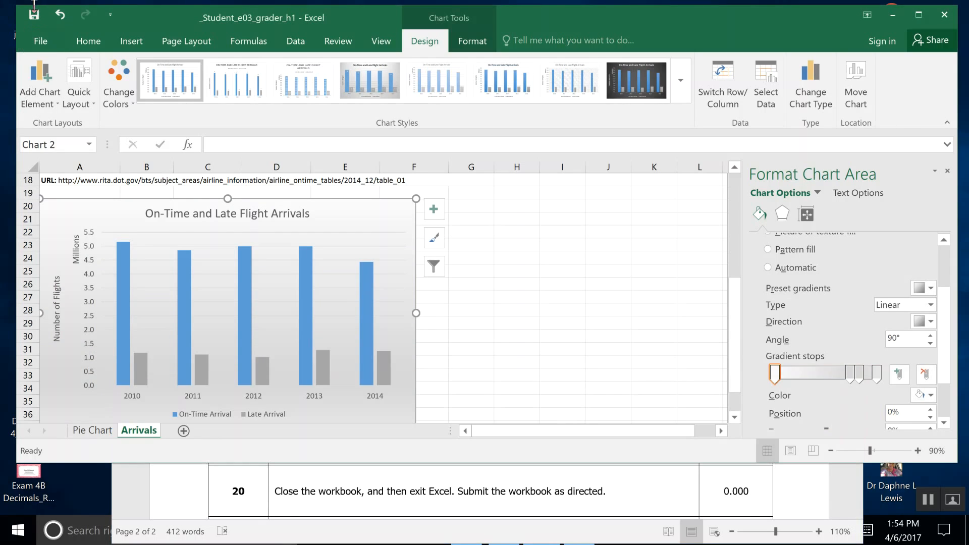